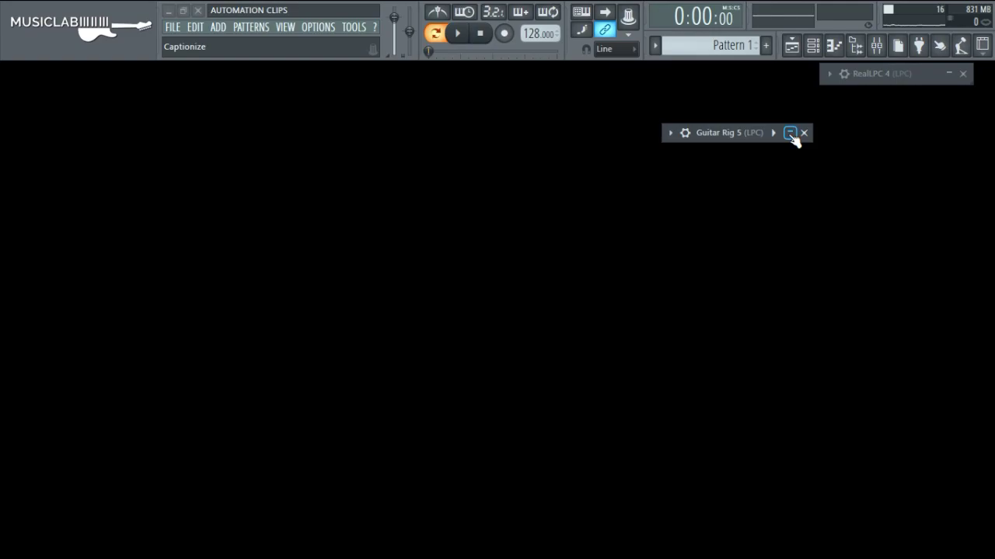
- View the Guitar Rig 5 effects chain used on the LPC, and collapse its window out of the way
{"action": "left_click", "coordinate": [790, 134]}
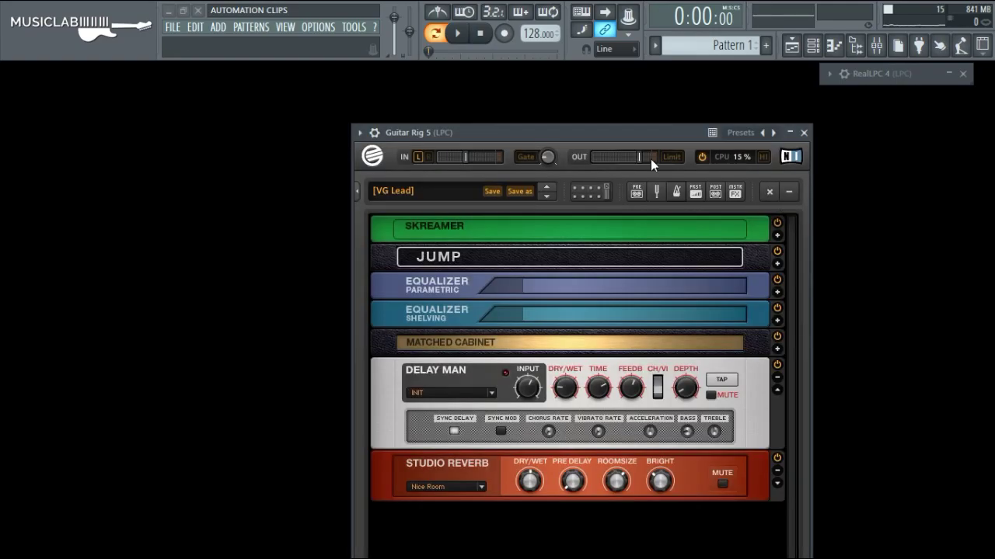
{"action": "left_click_drag", "start_coordinate": [579, 133], "coordinate": [592, 81]}
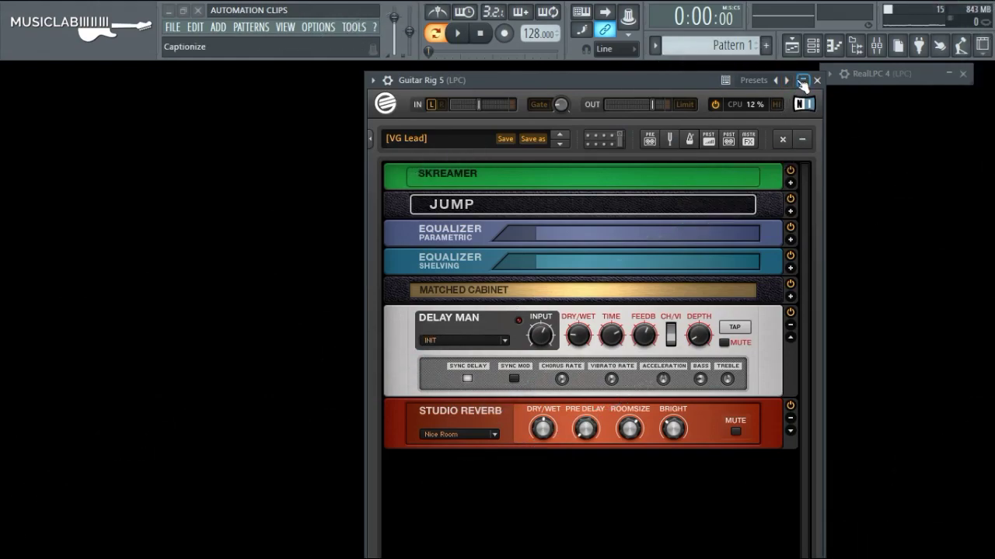
{"action": "left_click", "coordinate": [803, 81]}
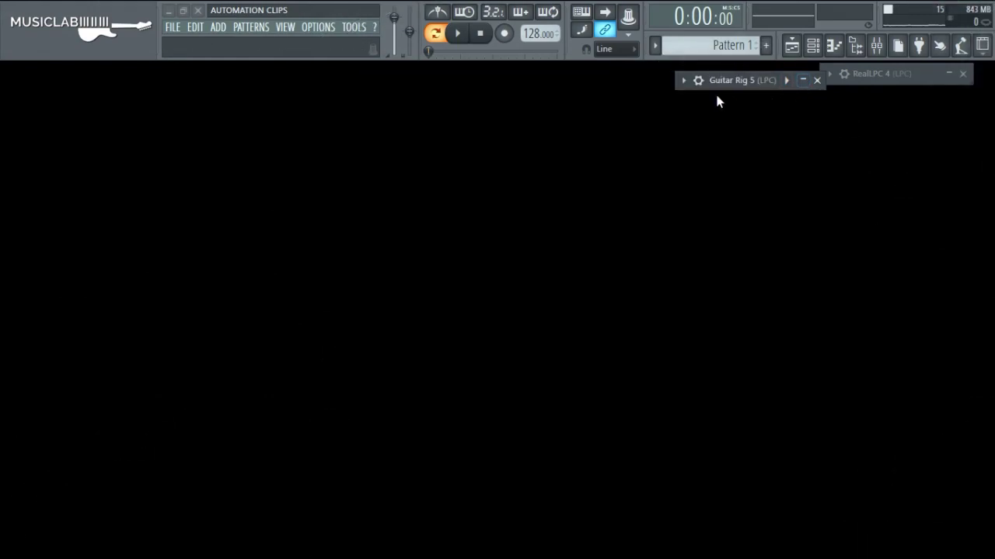
{"action": "left_click_drag", "start_coordinate": [751, 81], "coordinate": [867, 115]}
- Show the channel rack, view the RealStrat 4 plugin's settings, and collapse the plugin window
{"action": "left_click", "coordinate": [813, 45]}
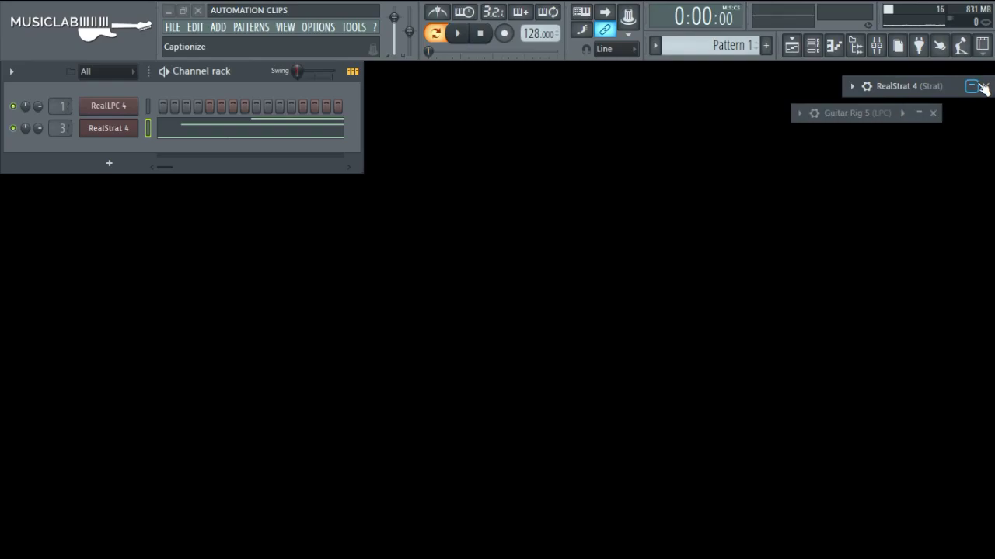
{"action": "left_click", "coordinate": [977, 85]}
{"action": "left_click_drag", "start_coordinate": [732, 86], "coordinate": [687, 74]}
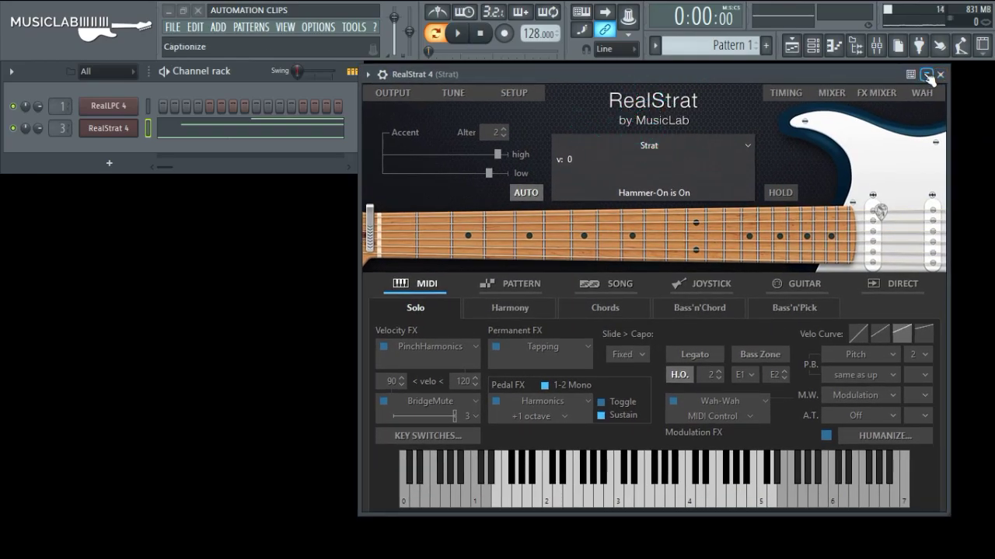
{"action": "left_click", "coordinate": [926, 74]}
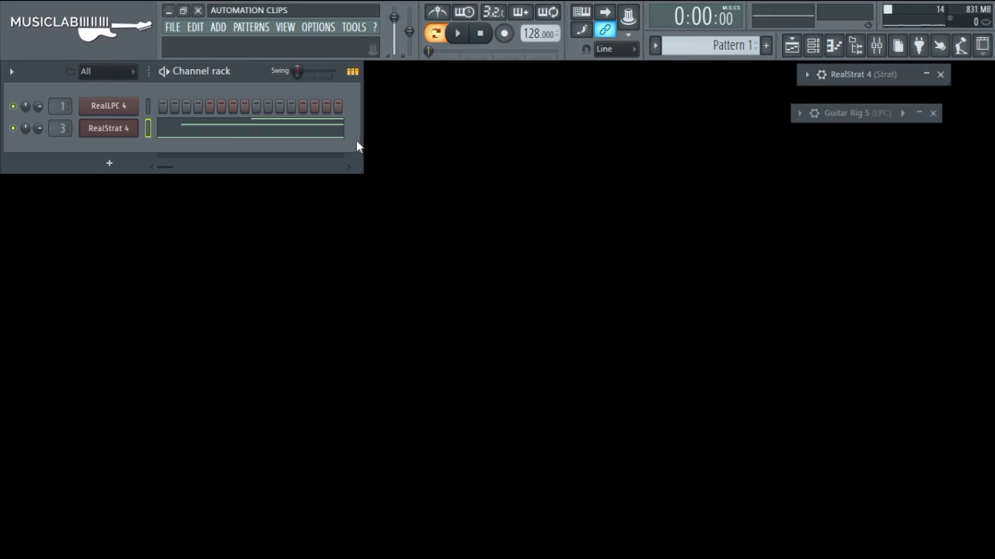
- Play back Pattern 1 in the RealStrat 4 piano roll and close the piano roll
{"action": "left_click", "coordinate": [165, 133]}
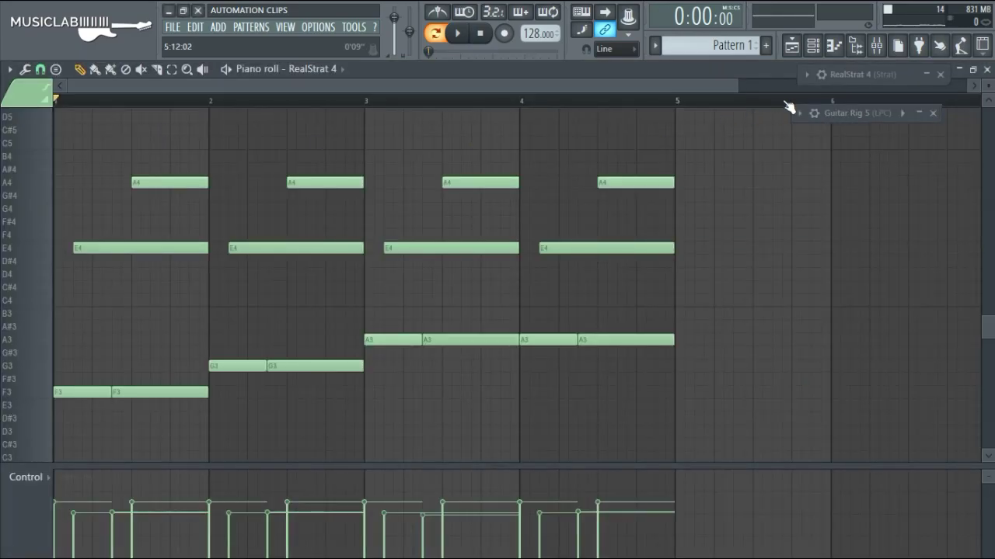
{"action": "left_click_drag", "start_coordinate": [738, 86], "coordinate": [594, 86]}
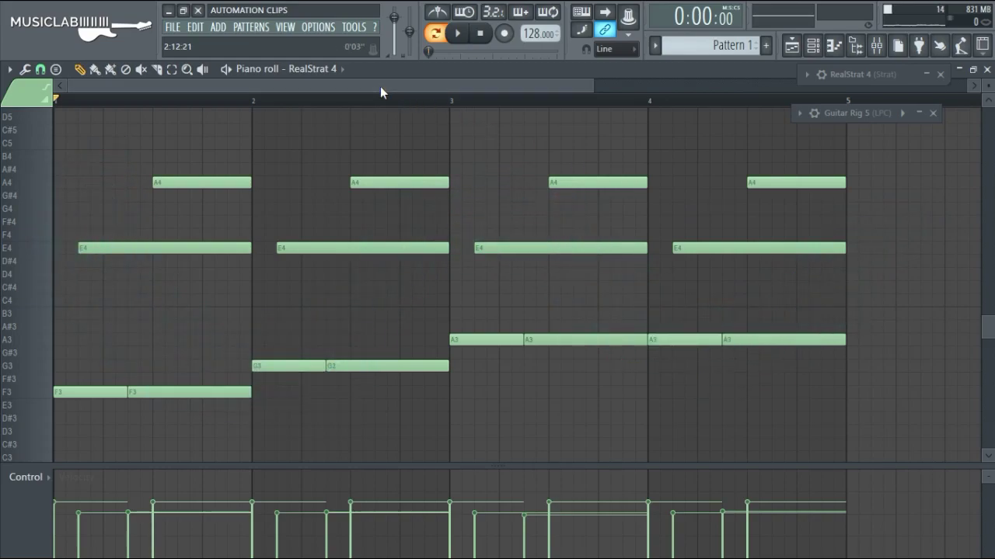
{"action": "key", "text": "space"}
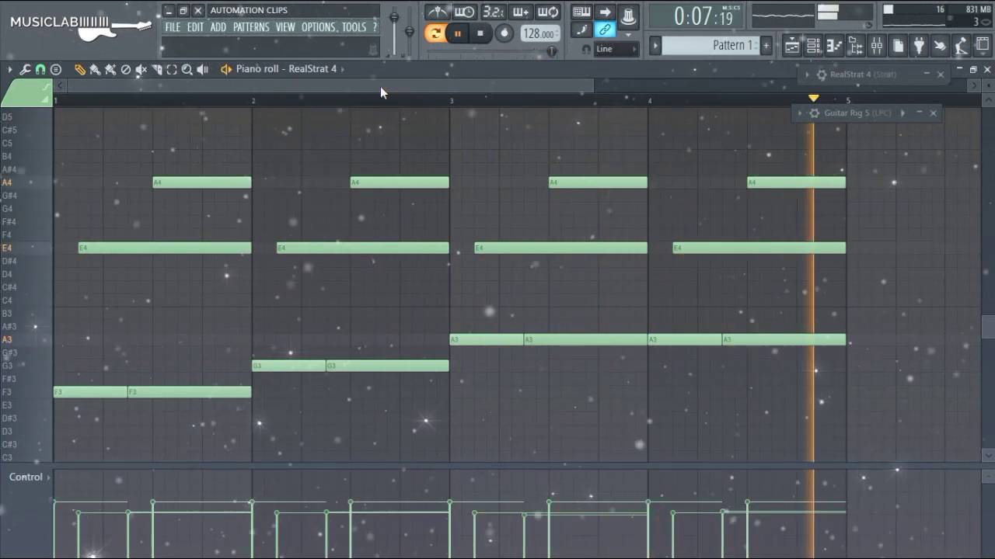
{"action": "key", "text": "space"}
{"action": "left_click", "coordinate": [987, 69]}
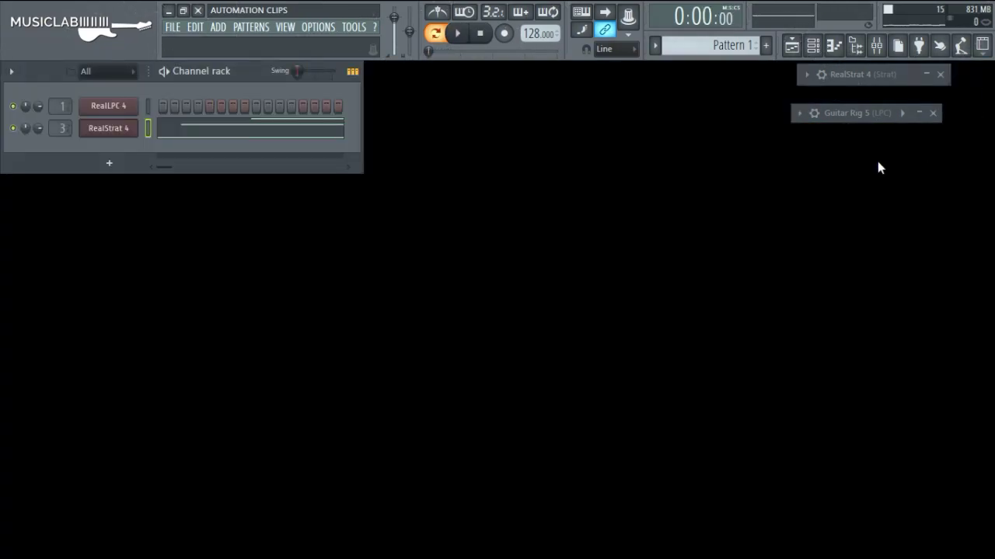
- Place Pattern 1 at bar 1 of the playlist's RealStrat track and put the song position at the start
{"action": "left_click", "coordinate": [793, 45]}
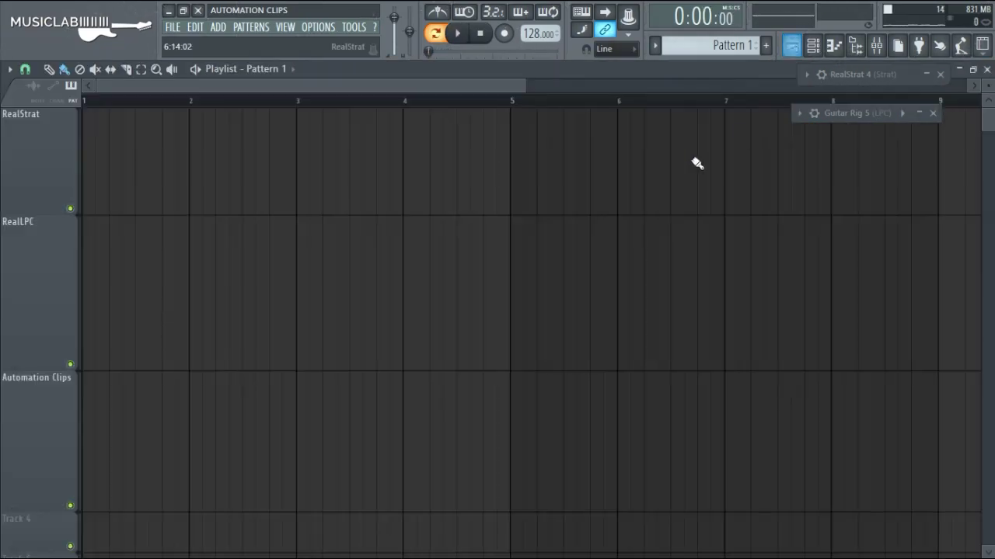
{"action": "left_click_drag", "start_coordinate": [527, 86], "coordinate": [398, 82]}
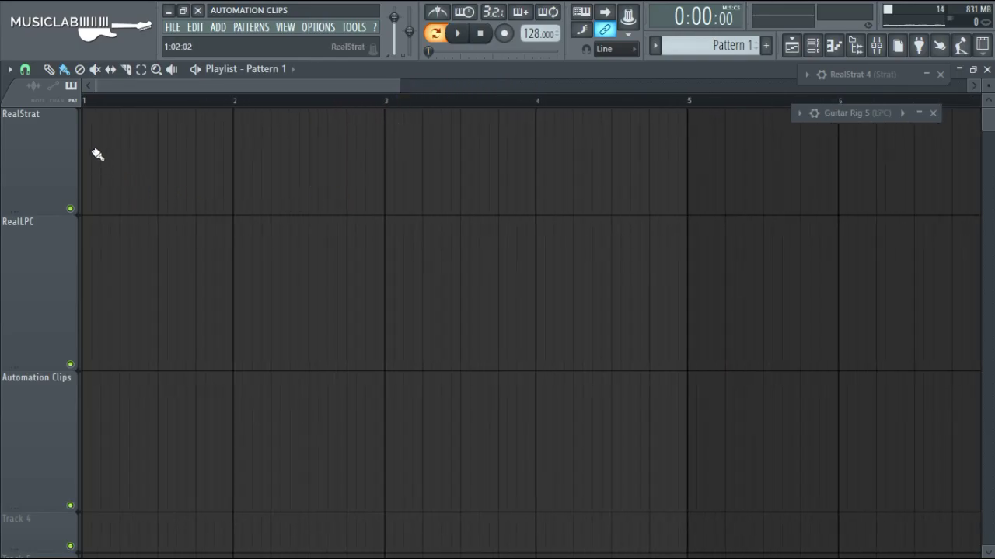
{"action": "mouse_move", "coordinate": [92, 144]}
{"action": "left_mouse_down"}
{"action": "mouse_move", "coordinate": [140, 137]}
{"action": "mouse_move", "coordinate": [98, 138]}
{"action": "left_mouse_up"}
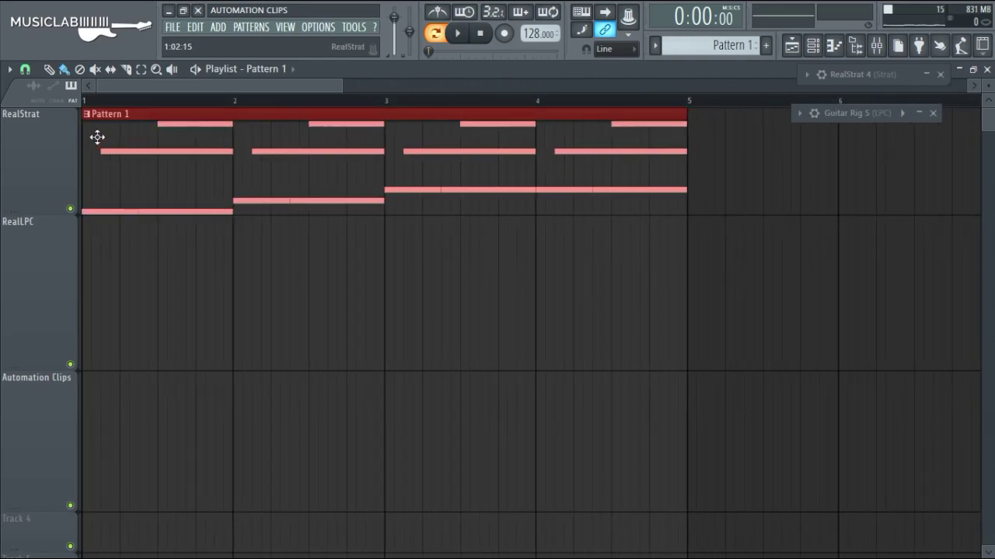
{"action": "left_click", "coordinate": [85, 100]}
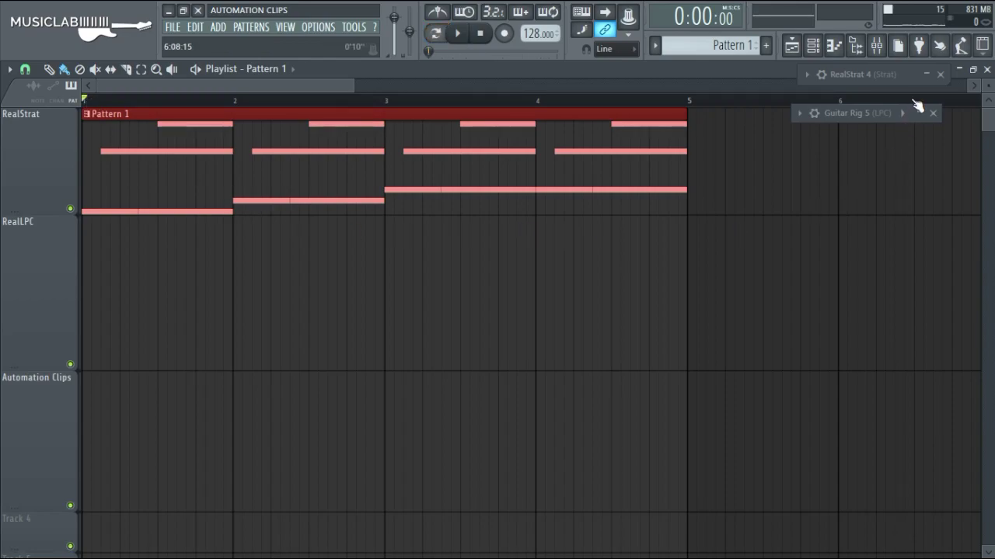
- Open the RealLPC 4 plugin from the channel rack and load saved settings into it
{"action": "left_click", "coordinate": [987, 69]}
{"action": "left_click", "coordinate": [129, 109]}
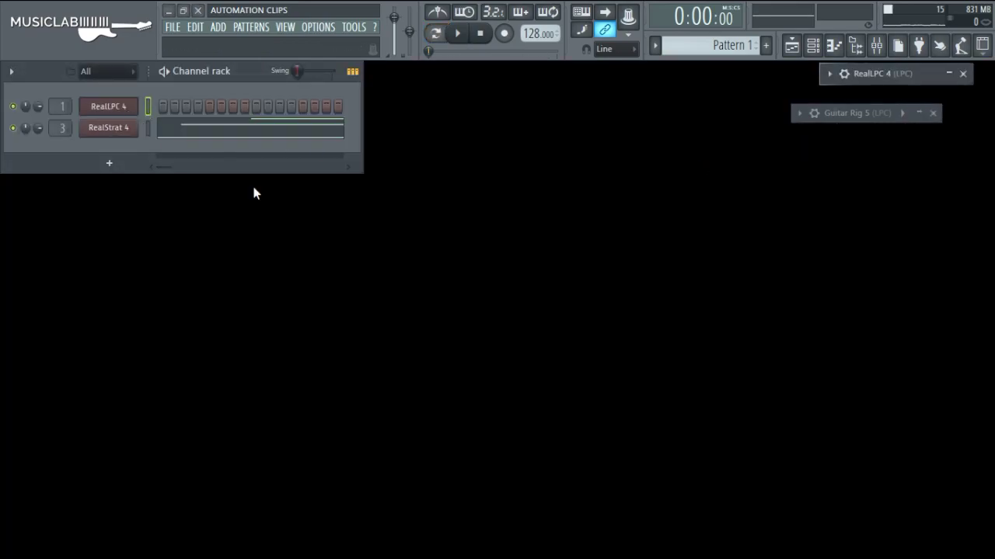
{"action": "left_click", "coordinate": [950, 74]}
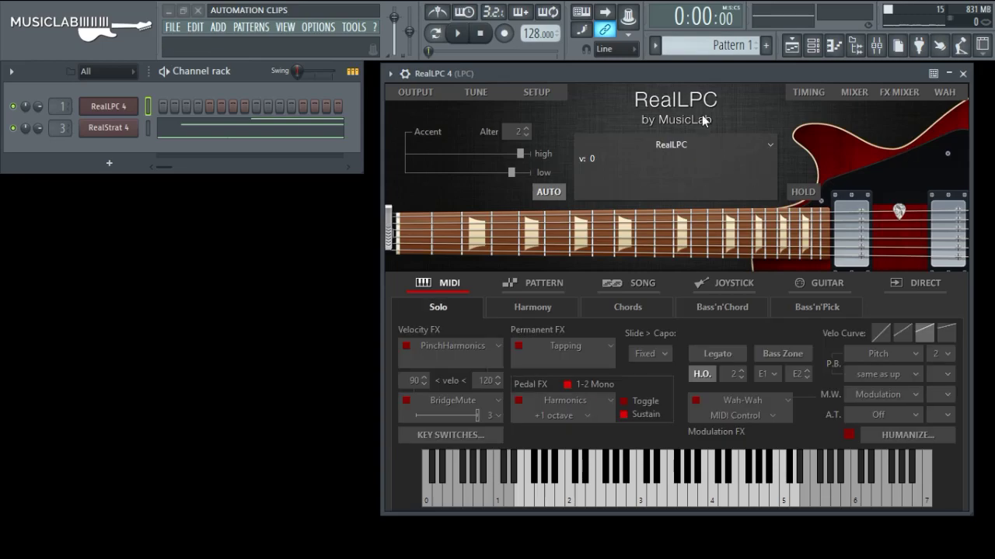
{"action": "left_click_drag", "start_coordinate": [702, 76], "coordinate": [721, 74]}
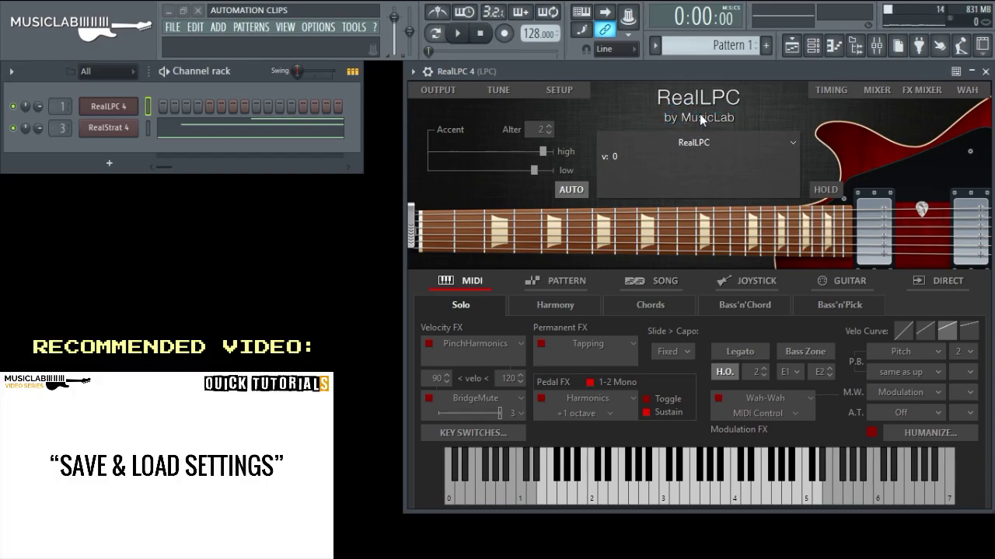
{"action": "left_click", "coordinate": [699, 114]}
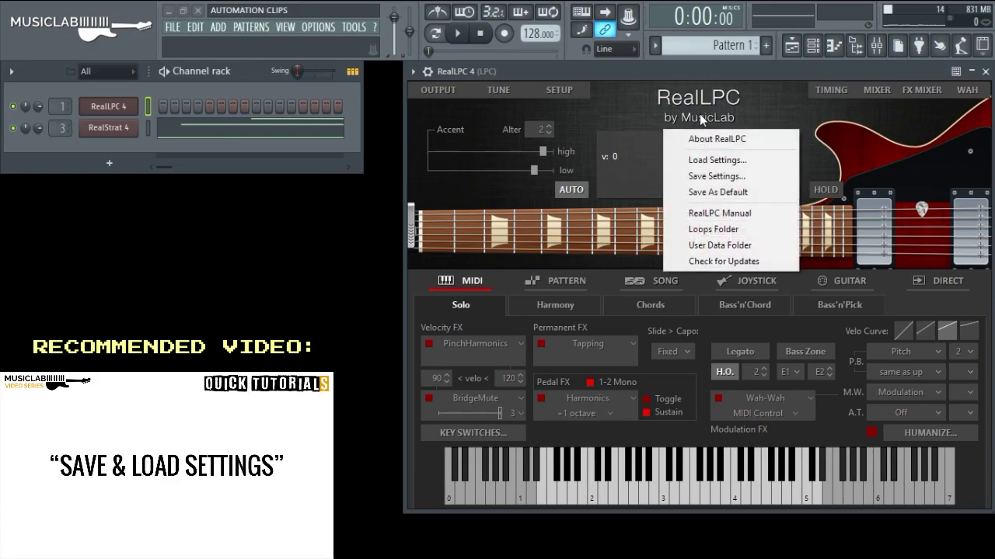
{"action": "left_click", "coordinate": [719, 160]}
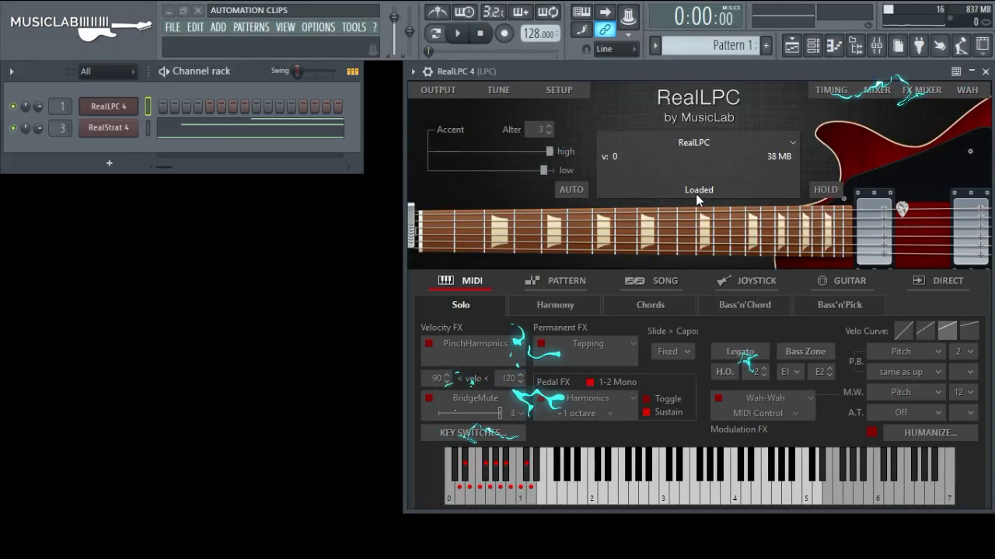
- Look through RealLPC's key switches and its Timing, Mixer, FX Mixer and Wah settings, and collapse the plugin
{"action": "left_click", "coordinate": [455, 435]}
{"action": "left_click", "coordinate": [453, 435]}
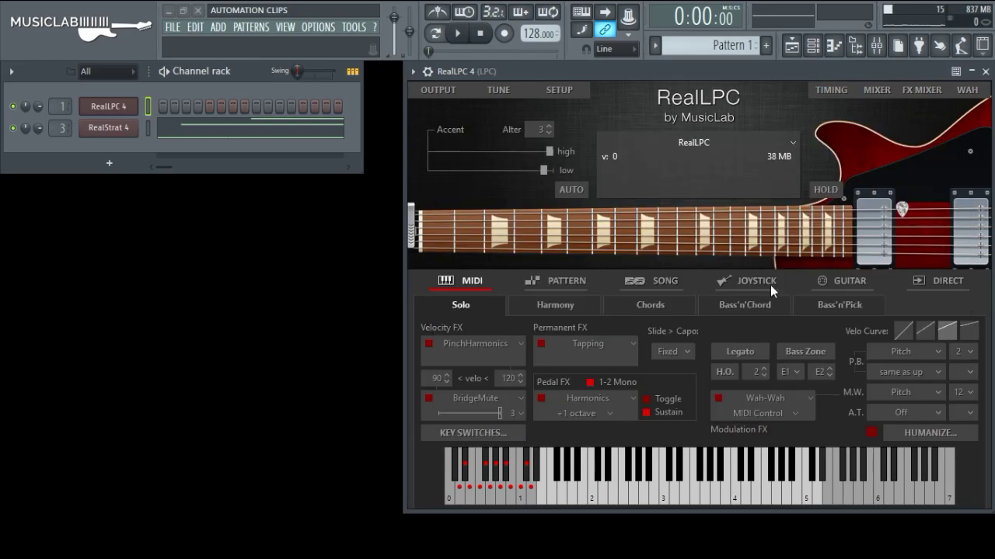
{"action": "left_click", "coordinate": [844, 91]}
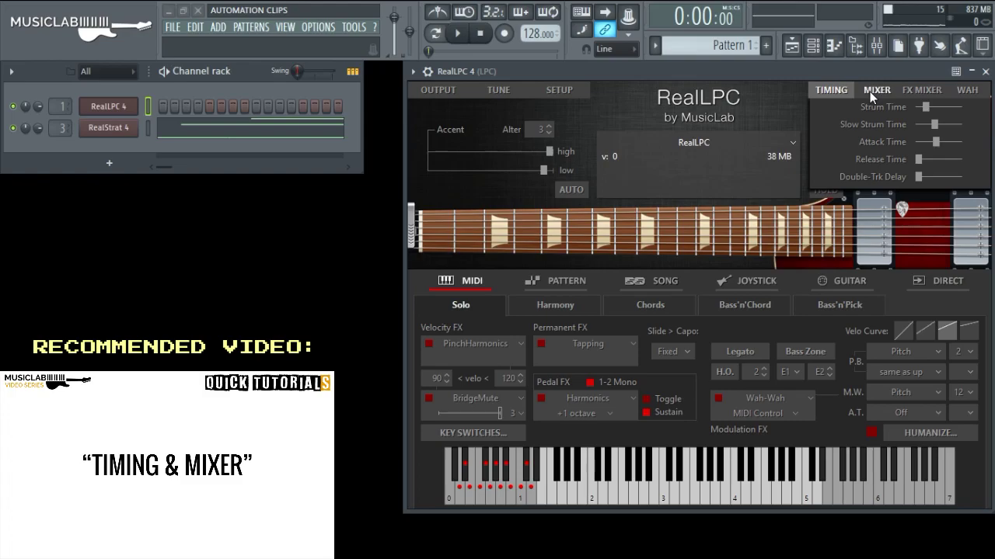
{"action": "left_click", "coordinate": [877, 91]}
{"action": "left_click", "coordinate": [919, 89]}
{"action": "left_click", "coordinate": [966, 90]}
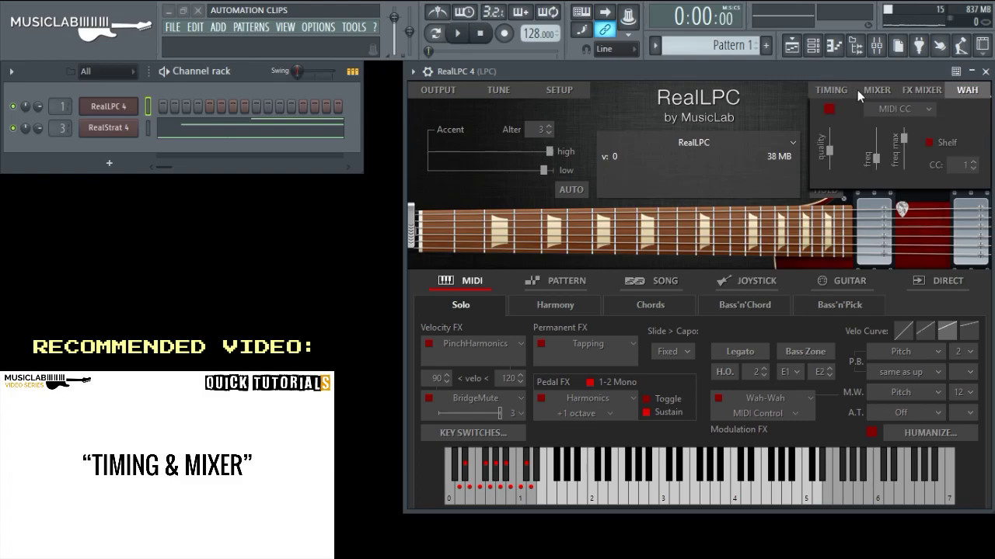
{"action": "left_click", "coordinate": [830, 91]}
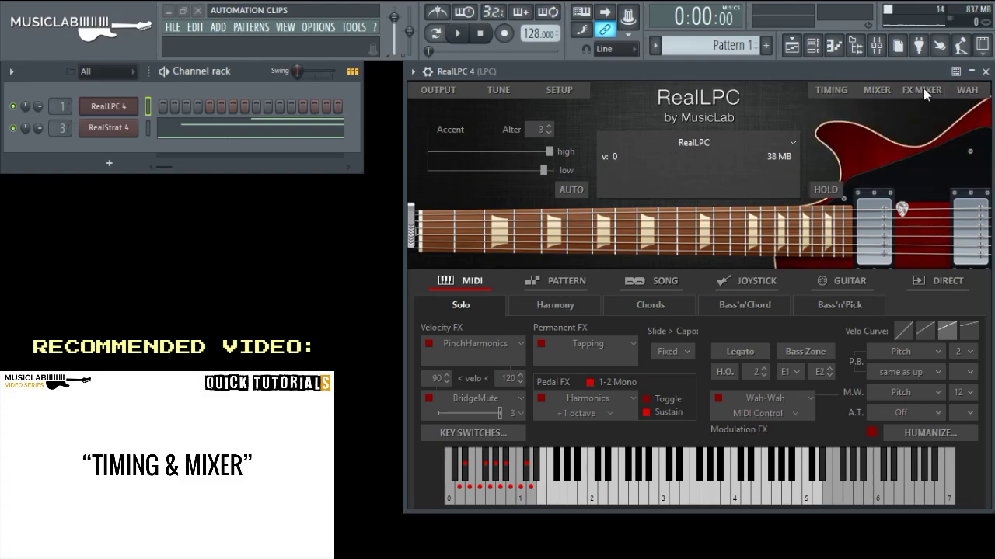
{"action": "left_click", "coordinate": [971, 71]}
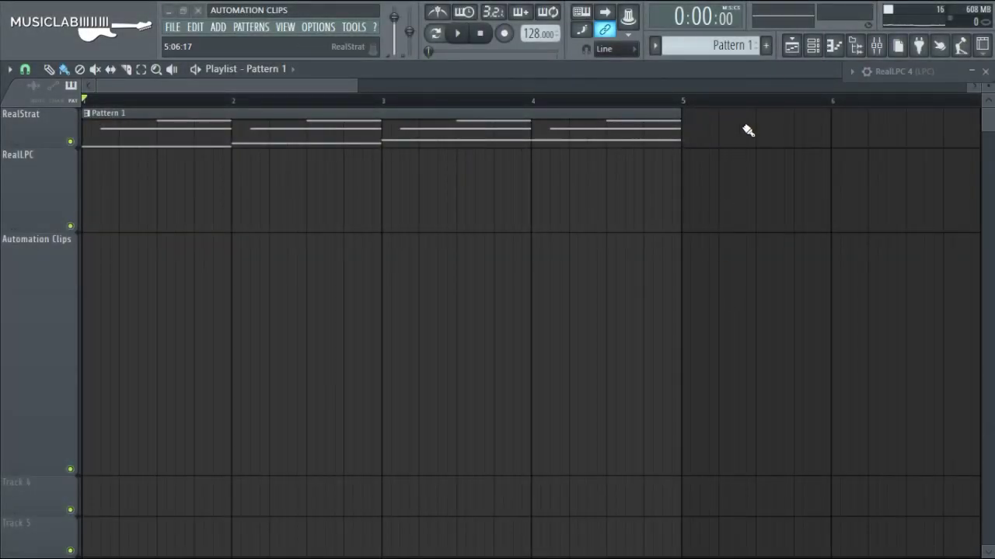
- Create a new pattern named Lead LPC and place it at bar 1 of the playlist's RealLPC track
{"action": "left_click", "coordinate": [767, 47]}
{"action": "type", "text": "Lead LPC"}
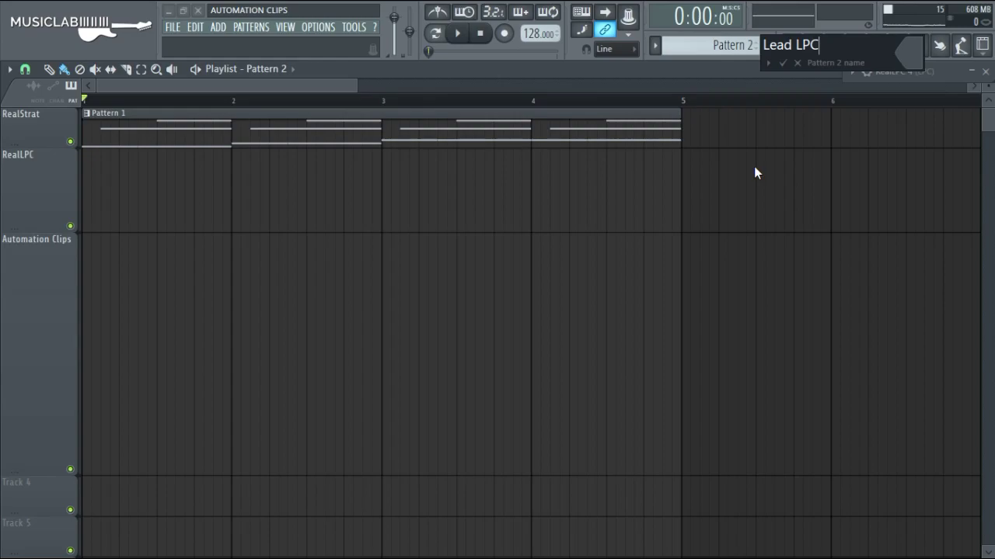
{"action": "key", "text": "Return"}
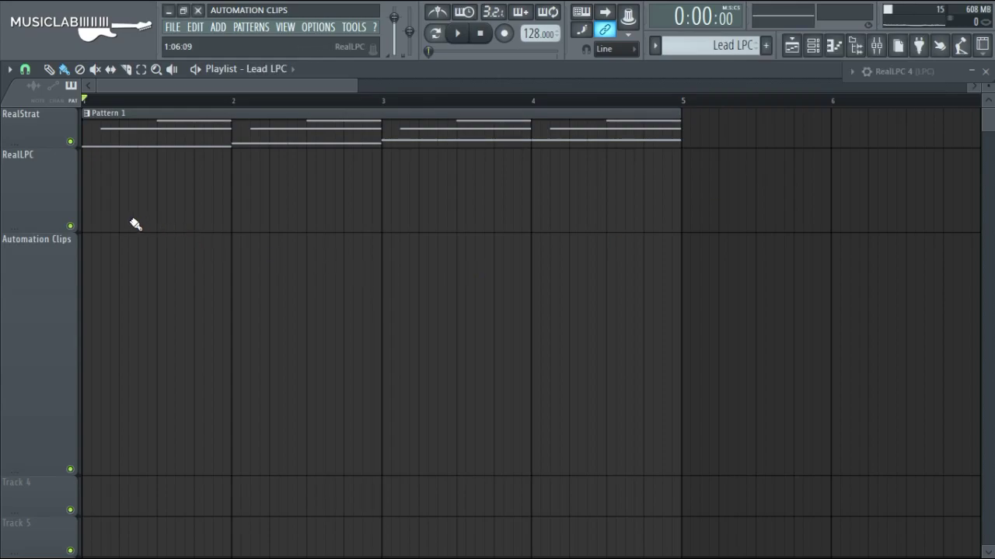
{"action": "left_click", "coordinate": [98, 192]}
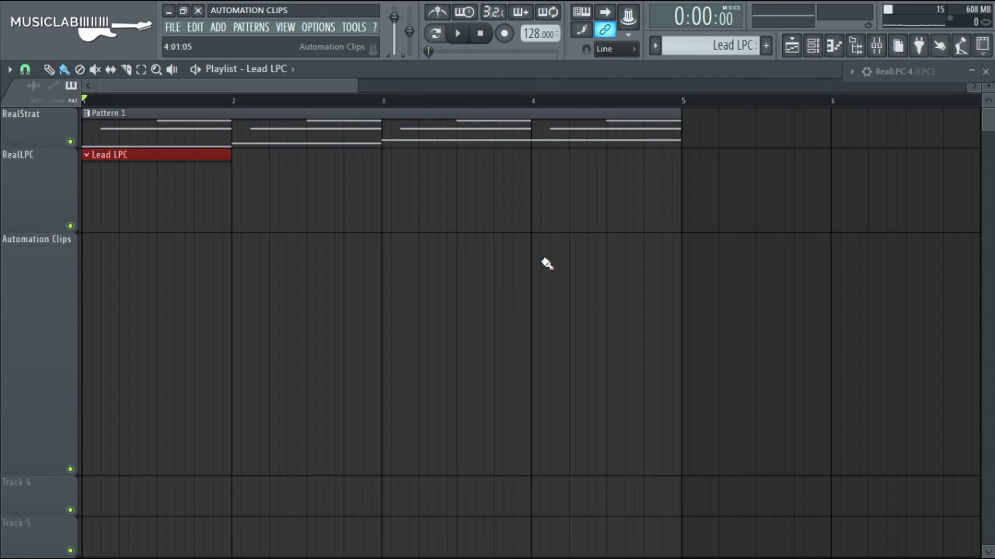
- Open the RealLPC 4 channel's piano roll for the Lead LPC pattern, showing bars 1 to 3
{"action": "left_click", "coordinate": [814, 47]}
{"action": "right_click", "coordinate": [106, 112]}
{"action": "left_click", "coordinate": [159, 106]}
{"action": "left_click", "coordinate": [159, 113]}
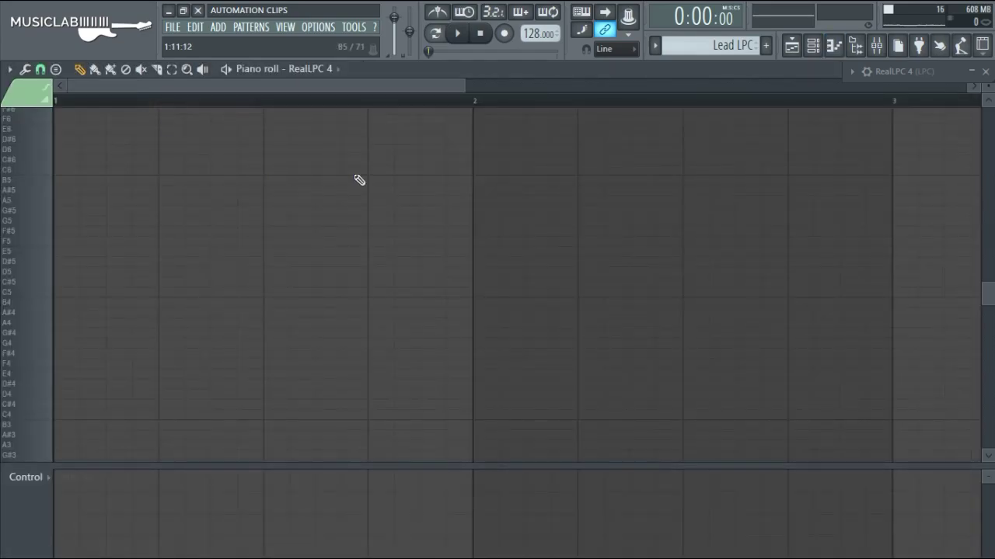
{"action": "left_click_drag", "start_coordinate": [464, 84], "coordinate": [561, 85]}
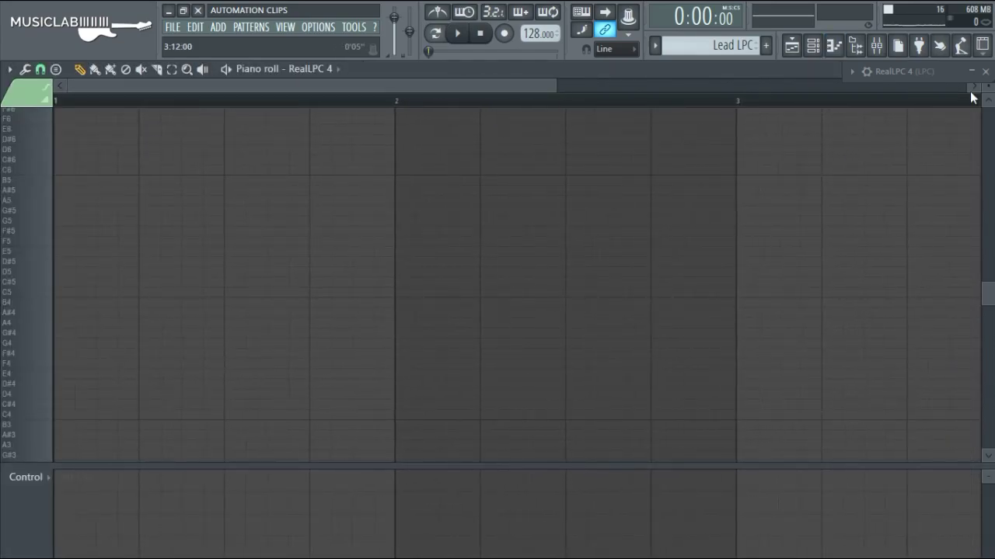
- Show RealLPC's key switches beside the piano roll and locate the key that triggers the D0 Slide(Legato) switch
{"action": "left_click", "coordinate": [886, 70]}
{"action": "left_click", "coordinate": [485, 432]}
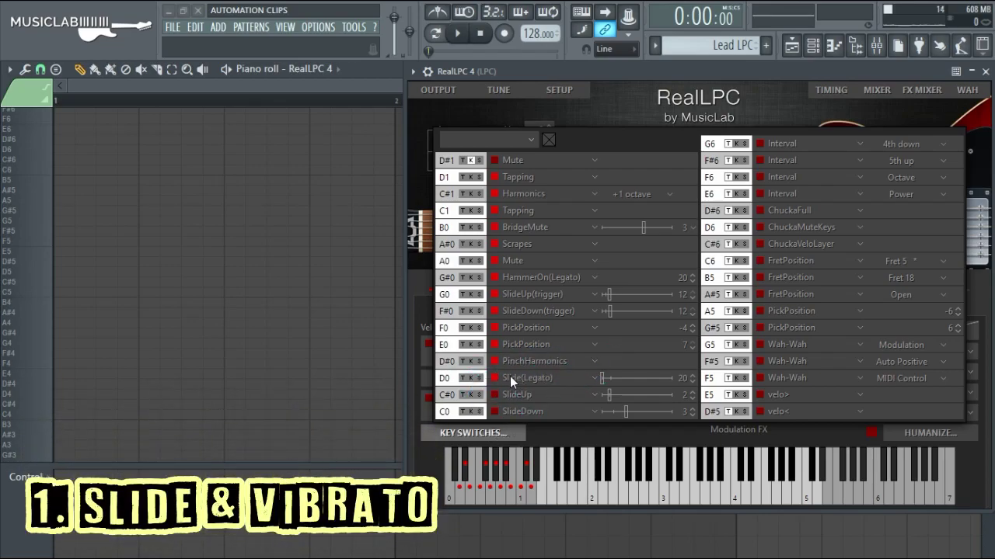
{"action": "left_click", "coordinate": [444, 379]}
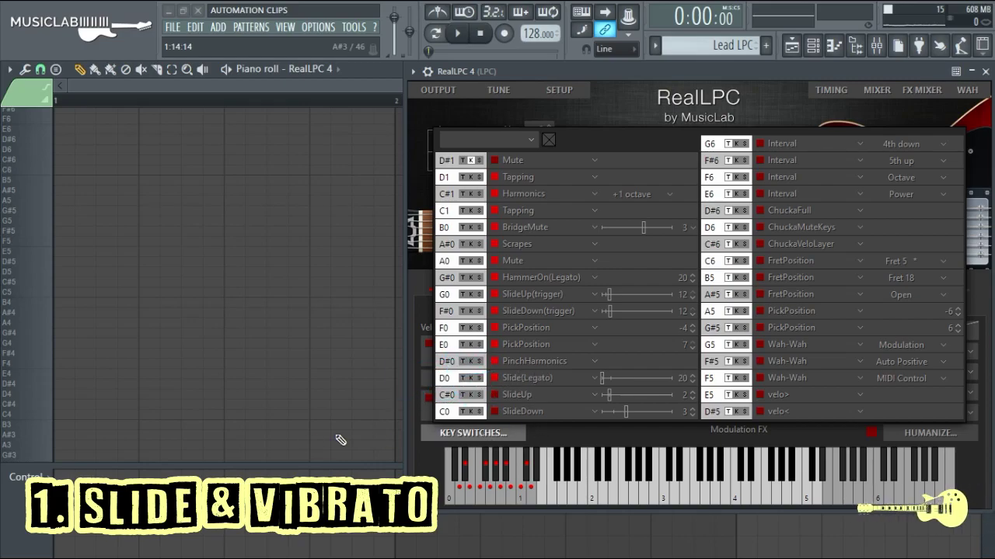
{"action": "scroll", "coordinate": [33, 377], "scroll_direction": "down", "scroll_amount": 3}
{"action": "scroll", "coordinate": [31, 369], "scroll_direction": "down", "scroll_amount": 3}
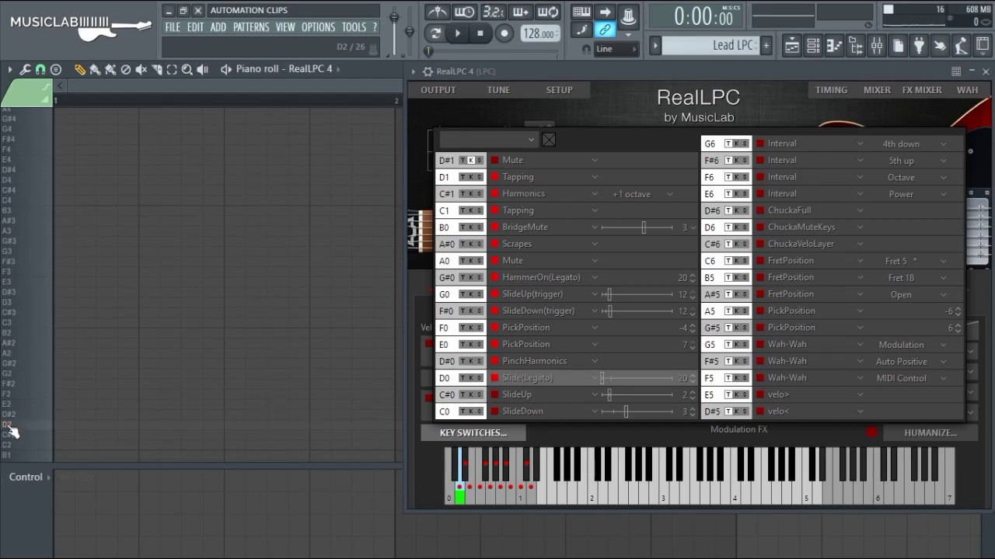
{"action": "scroll", "coordinate": [233, 389], "scroll_direction": "up", "scroll_amount": 2}
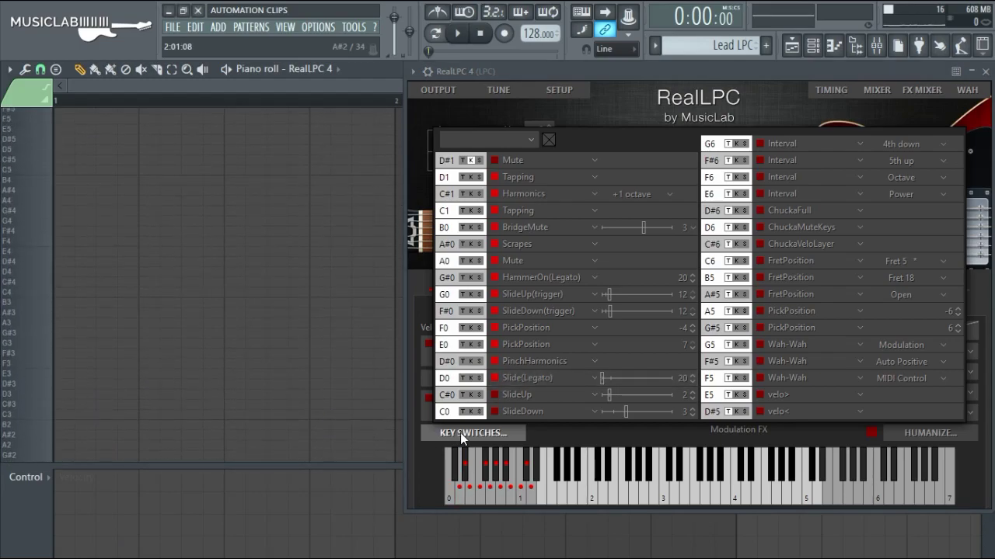
{"action": "key", "text": "space"}
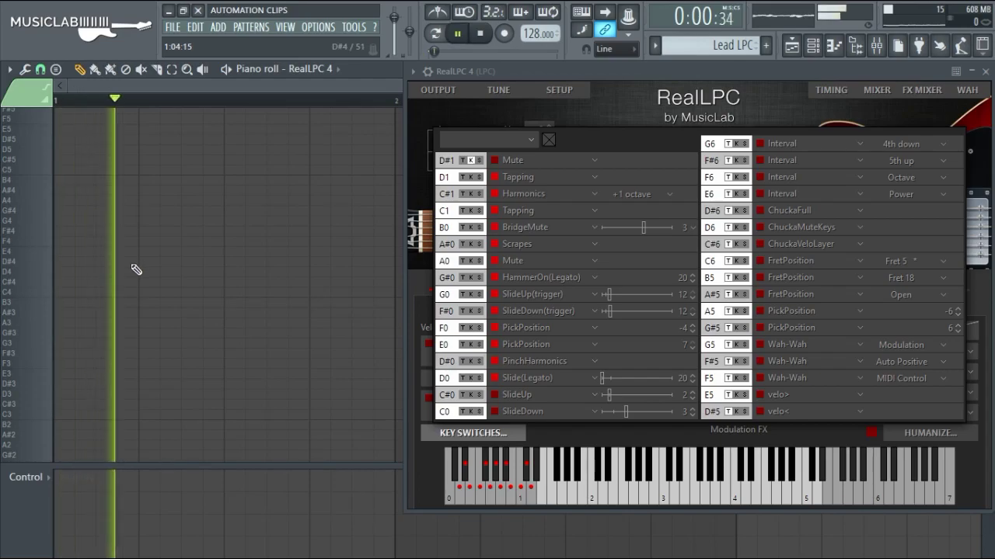
{"action": "key", "text": "space"}
{"action": "scroll", "coordinate": [123, 322], "scroll_direction": "down", "scroll_amount": 2}
{"action": "scroll", "coordinate": [120, 365], "scroll_direction": "down", "scroll_amount": 2}
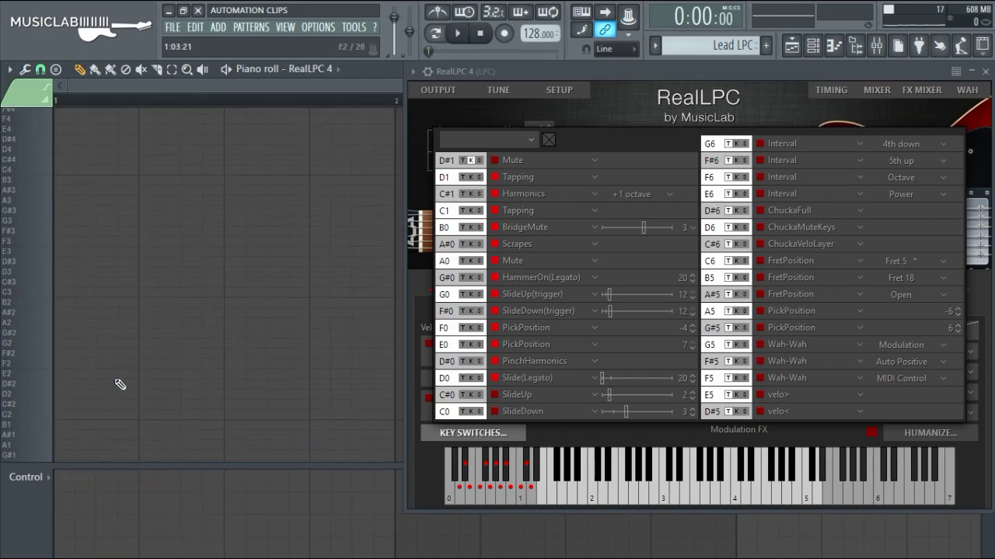
- Enter a one-bar D2 key-switch note at bar 1 with a one-beat D5 note and an overlapping five-step E5 note, and play it
{"action": "left_click", "coordinate": [59, 397]}
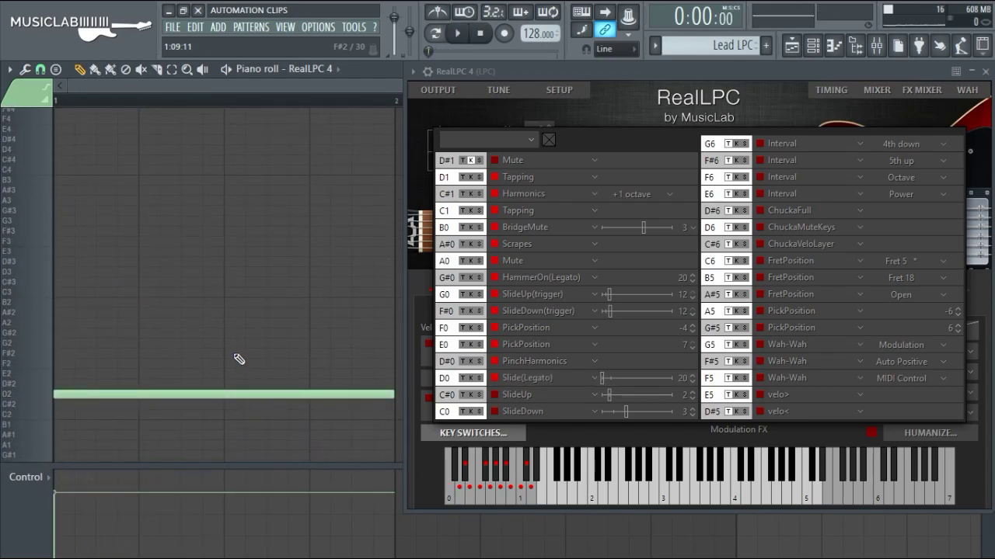
{"action": "scroll", "coordinate": [239, 359], "scroll_direction": "up", "scroll_amount": 5}
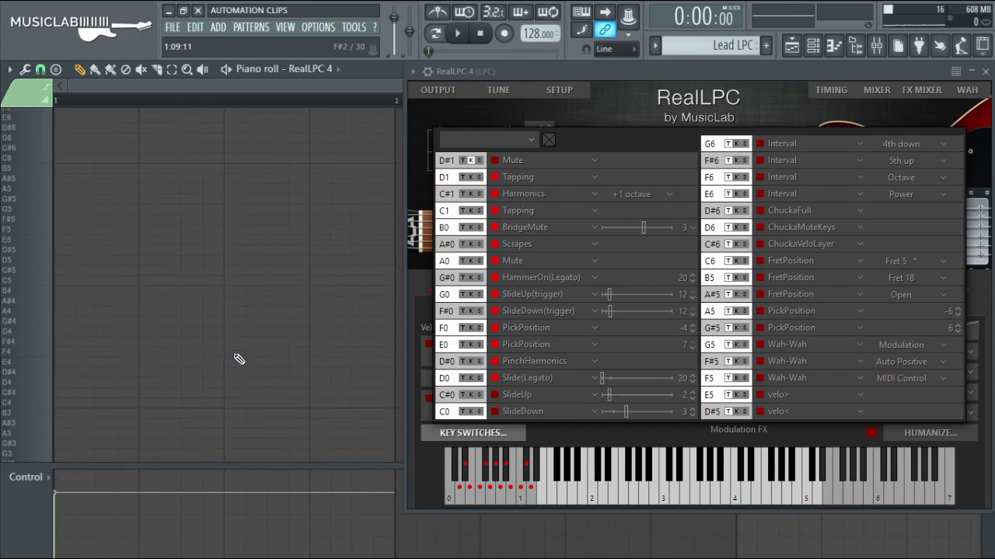
{"action": "left_click_drag", "start_coordinate": [61, 274], "coordinate": [180, 251]}
{"action": "left_click", "coordinate": [79, 252]}
{"action": "key", "text": "space"}
{"action": "key", "text": "space"}
{"action": "key", "text": "space"}
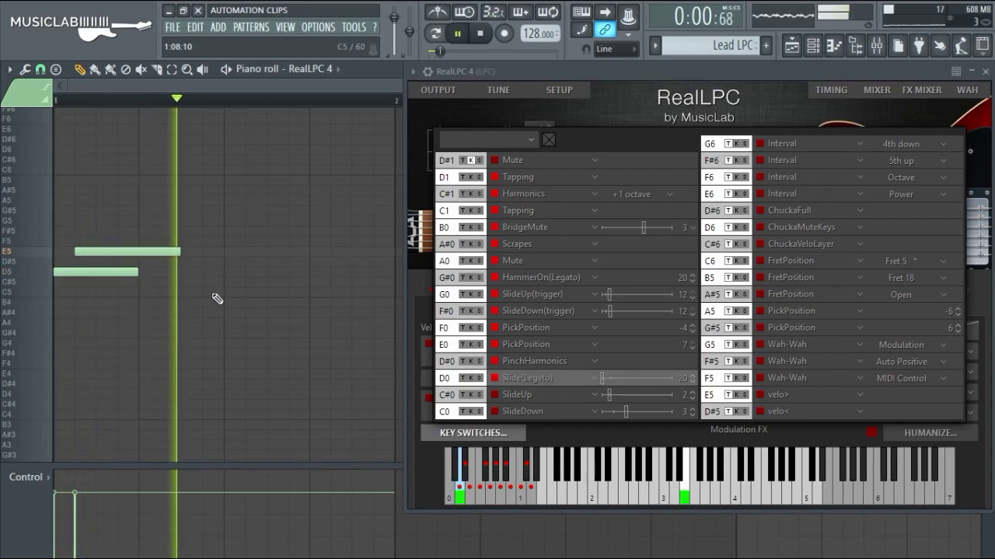
{"action": "key", "text": "space"}
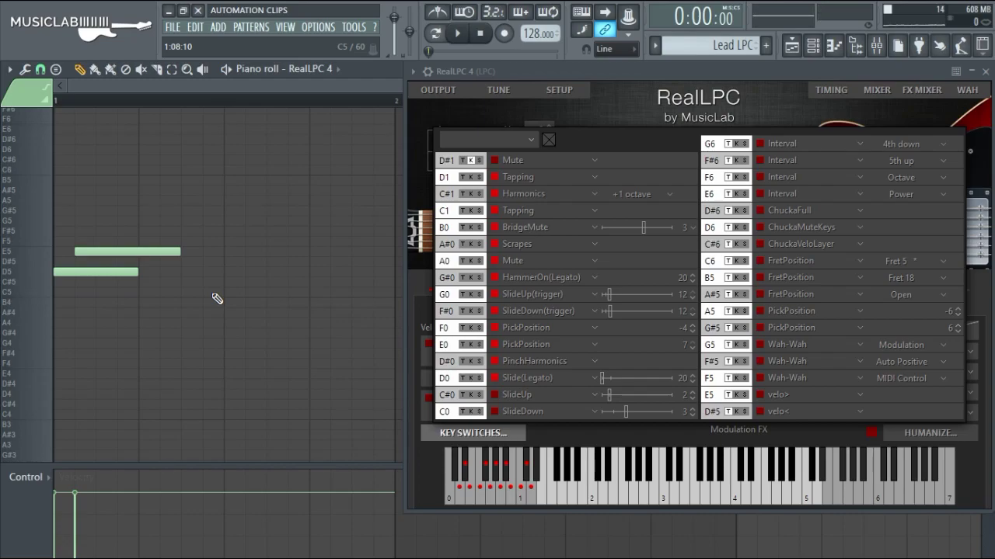
- Add an A4 note directly after the E5 note and a C5 note starting on beat 4, playing the phrase back
{"action": "left_click_drag", "start_coordinate": [185, 300], "coordinate": [93, 236]}
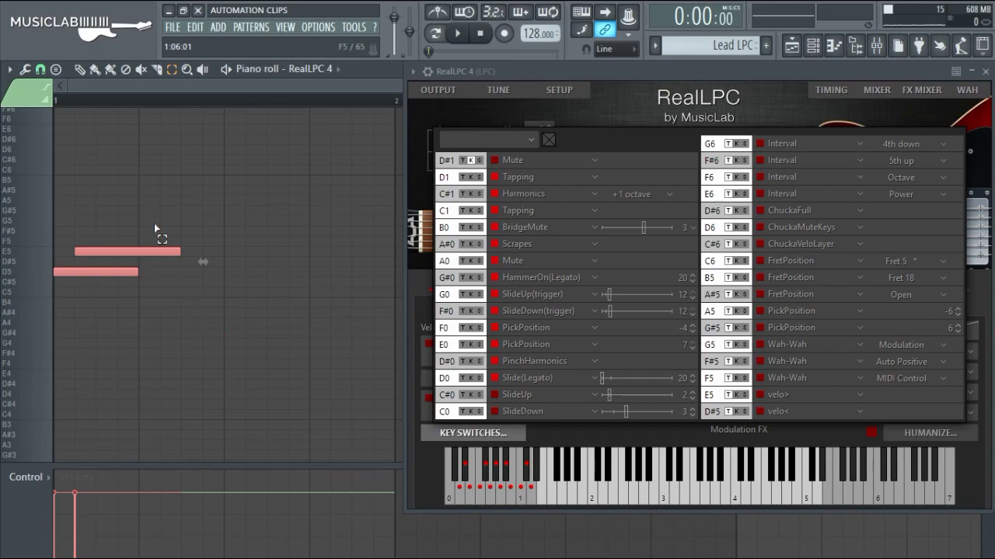
{"action": "left_click", "coordinate": [64, 107]}
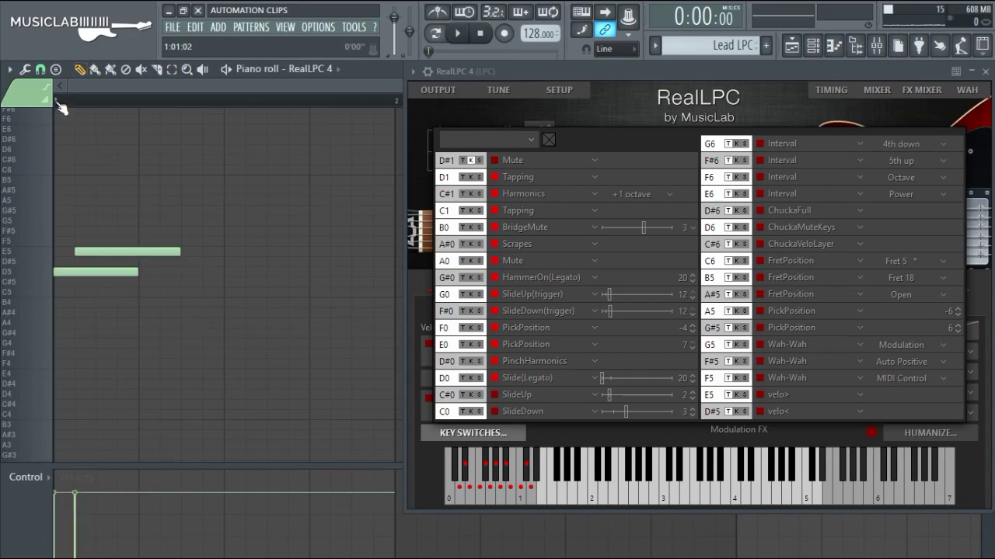
{"action": "left_click", "coordinate": [185, 323]}
{"action": "key", "text": "space"}
{"action": "key", "text": "space"}
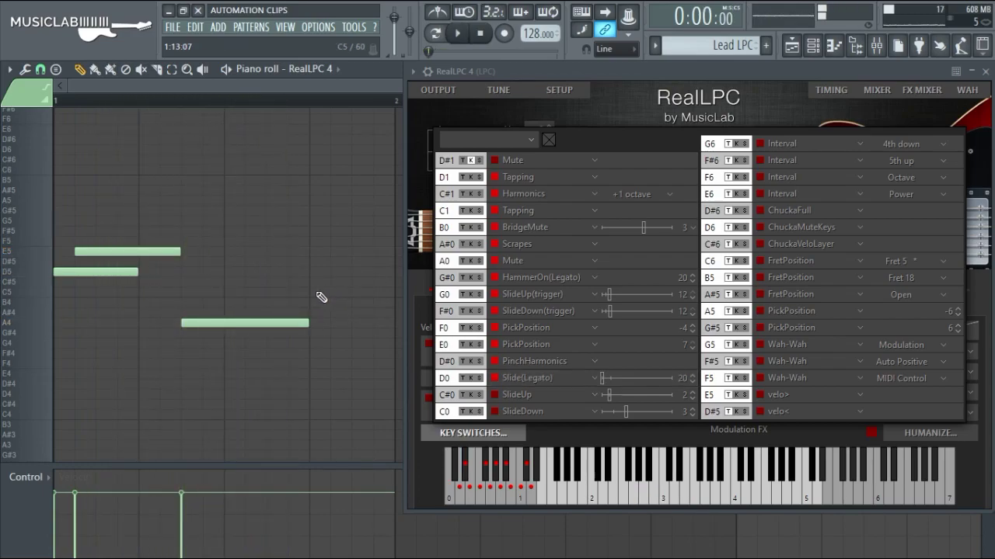
{"action": "key", "text": "space"}
{"action": "left_click", "coordinate": [311, 293]}
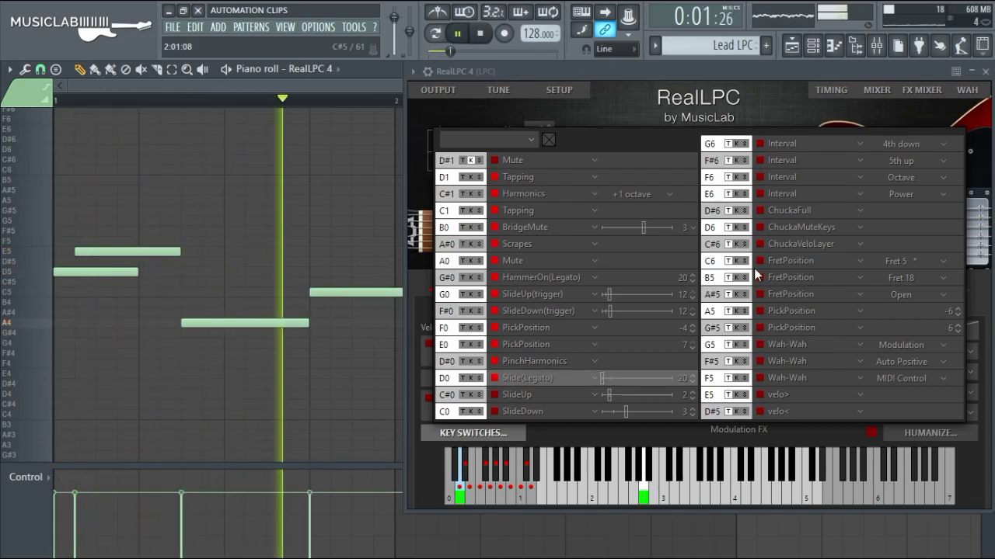
{"action": "key", "text": "space"}
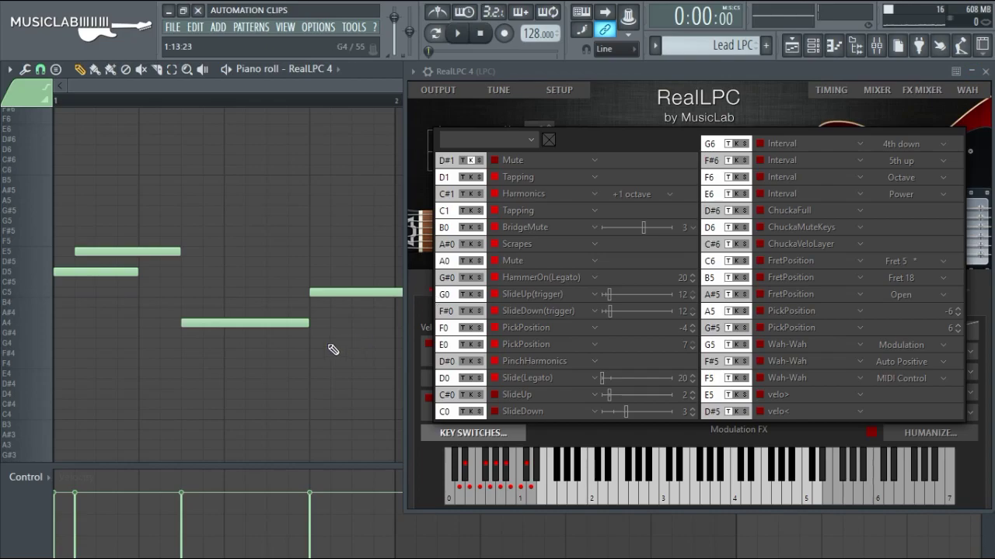
- Stack a second E5 note on the A4 note with the same start and length, and play the phrase
{"action": "scroll", "coordinate": [275, 275], "scroll_direction": "down", "scroll_amount": 3}
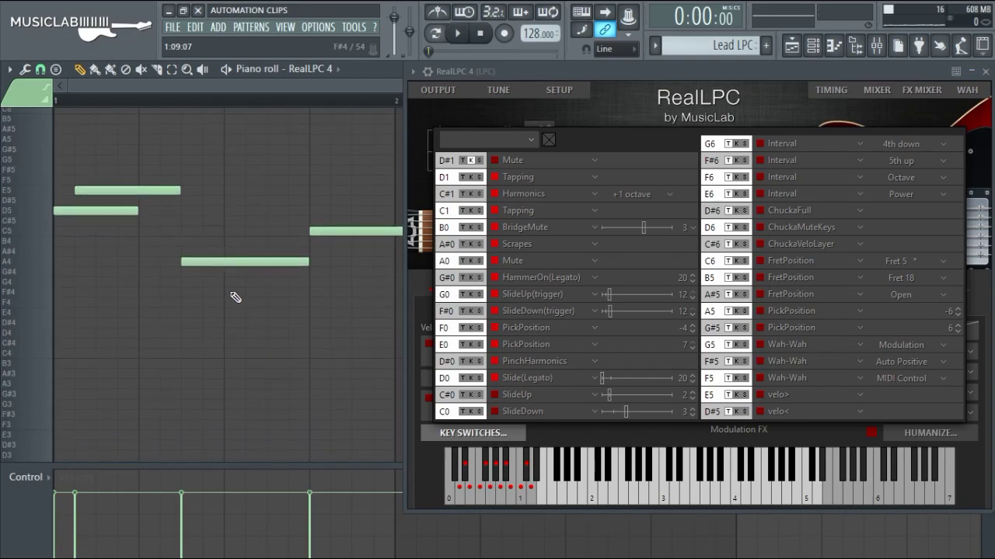
{"action": "key", "text": "ctrl"}
{"action": "left_click_drag", "start_coordinate": [200, 264], "coordinate": [276, 343]}
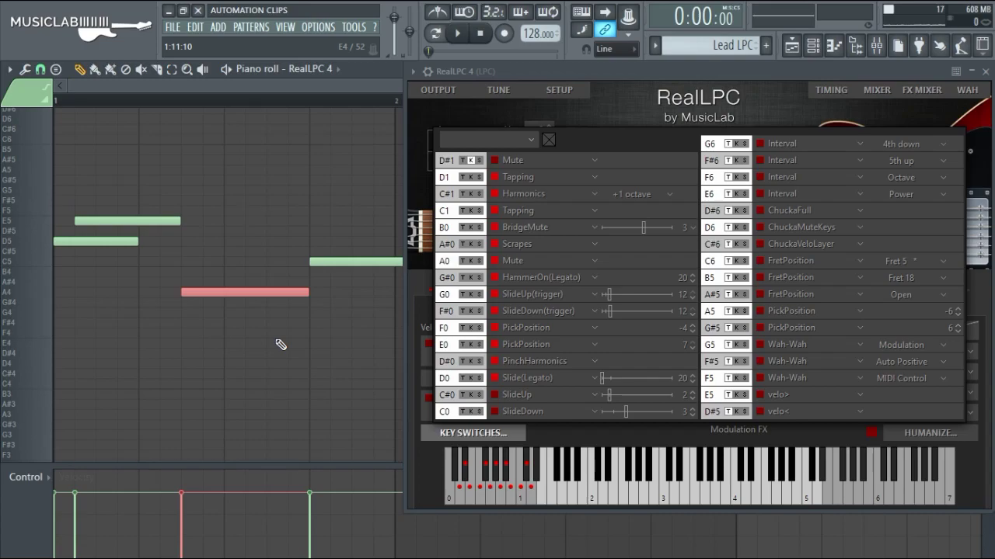
{"action": "left_click", "coordinate": [14, 223]}
{"action": "left_click", "coordinate": [22, 296]}
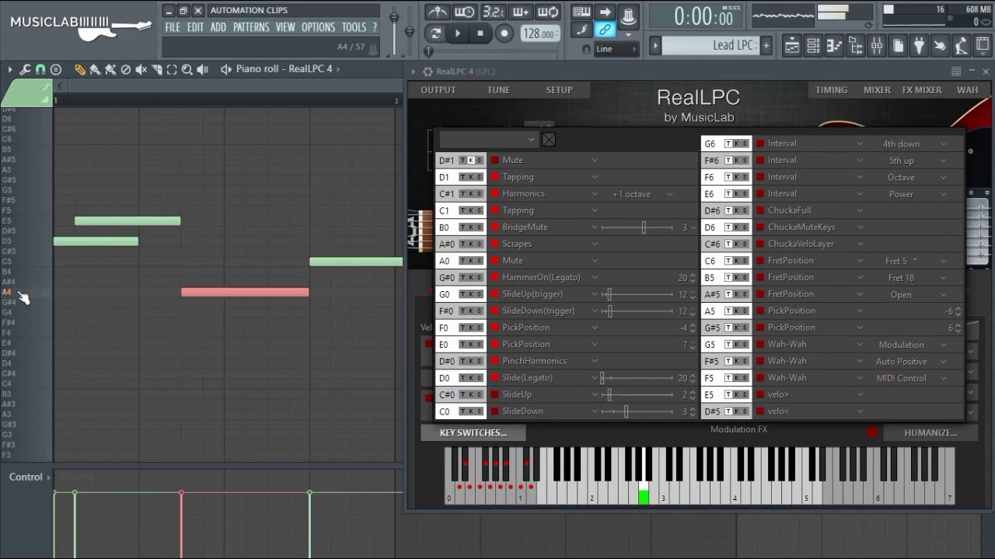
{"action": "left_click", "coordinate": [186, 221]}
{"action": "key", "text": "space"}
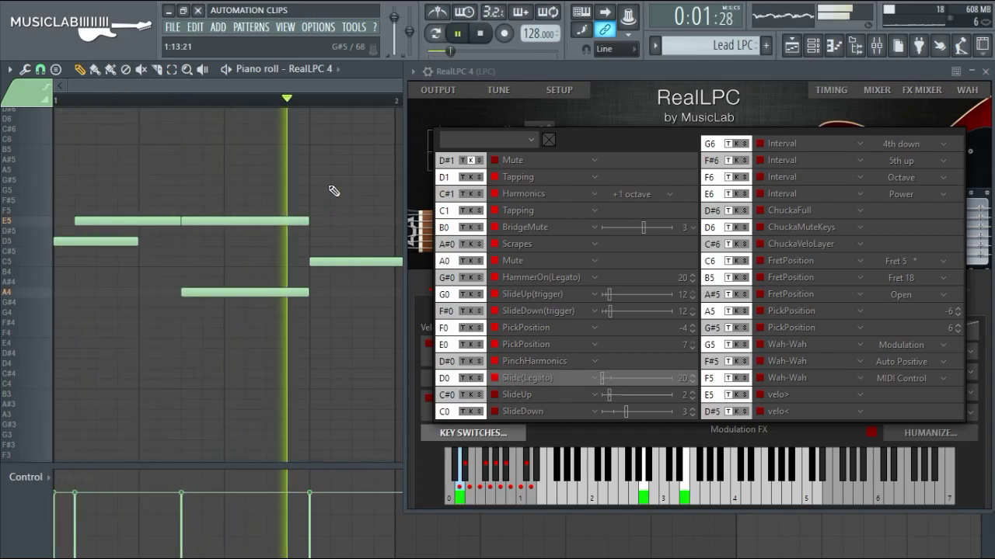
{"action": "key", "text": "space"}
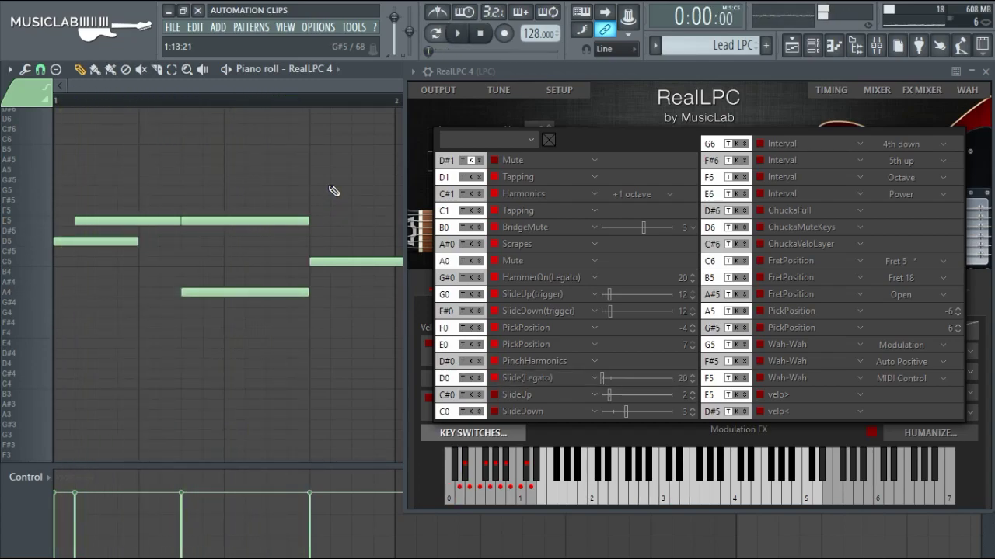
- Close the key switch list, collapse the RealLPC window, and set the piano roll's snap to 1/6 step
{"action": "left_click", "coordinate": [477, 433]}
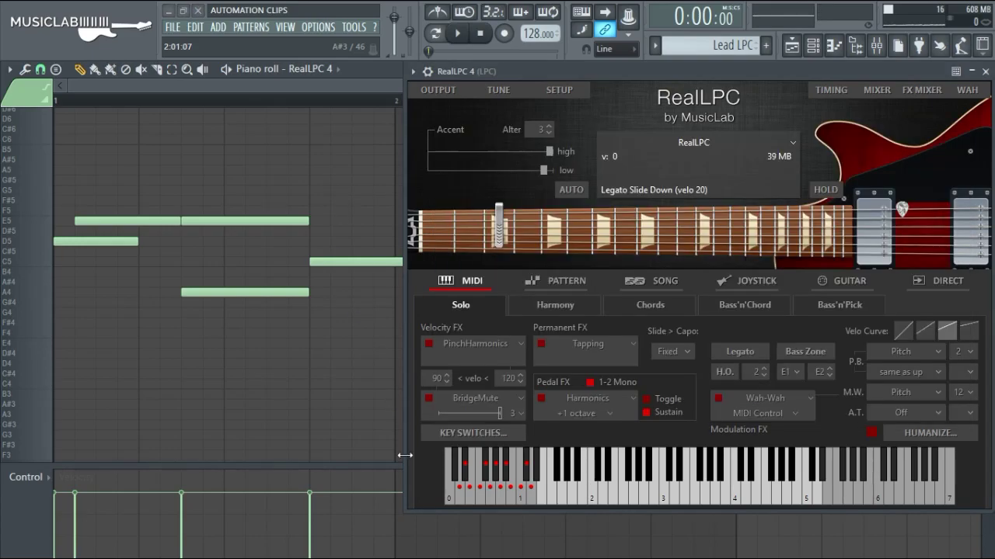
{"action": "left_click", "coordinate": [971, 71]}
{"action": "left_click_drag", "start_coordinate": [476, 87], "coordinate": [371, 86]}
{"action": "scroll", "coordinate": [356, 364], "scroll_direction": "up", "scroll_amount": 3}
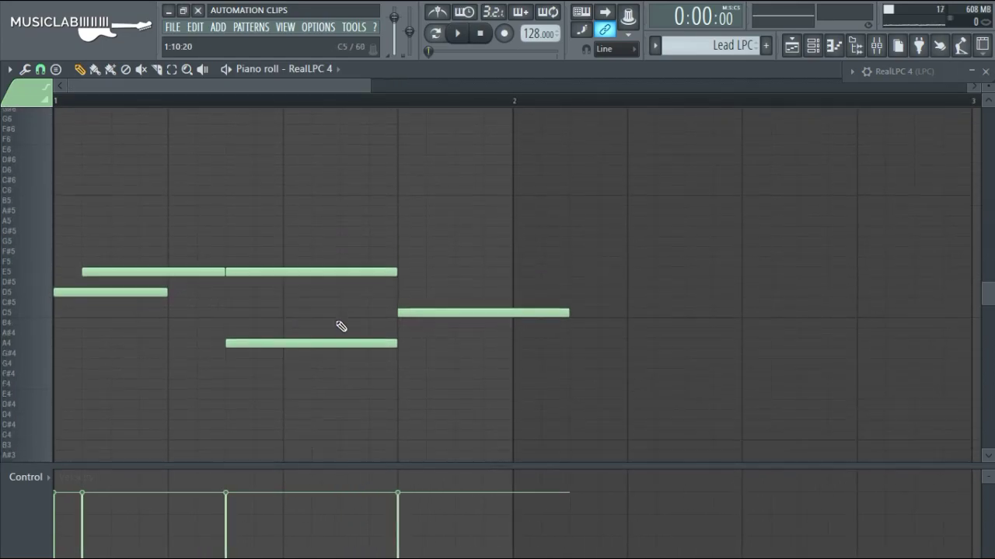
{"action": "scroll", "coordinate": [342, 334], "scroll_direction": "down", "scroll_amount": 3}
{"action": "left_click_drag", "start_coordinate": [259, 198], "coordinate": [344, 355]}
{"action": "left_click", "coordinate": [328, 207]}
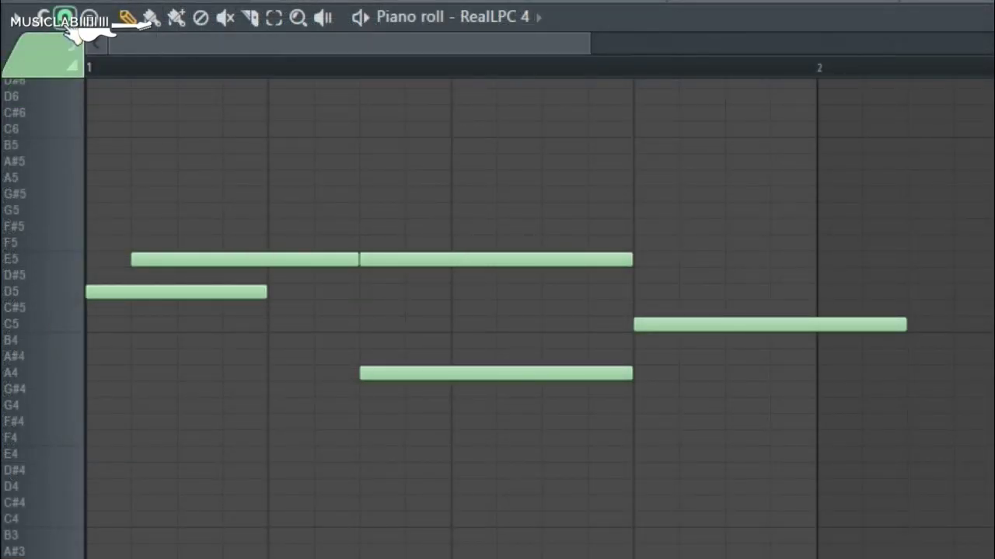
{"action": "left_click", "coordinate": [63, 19]}
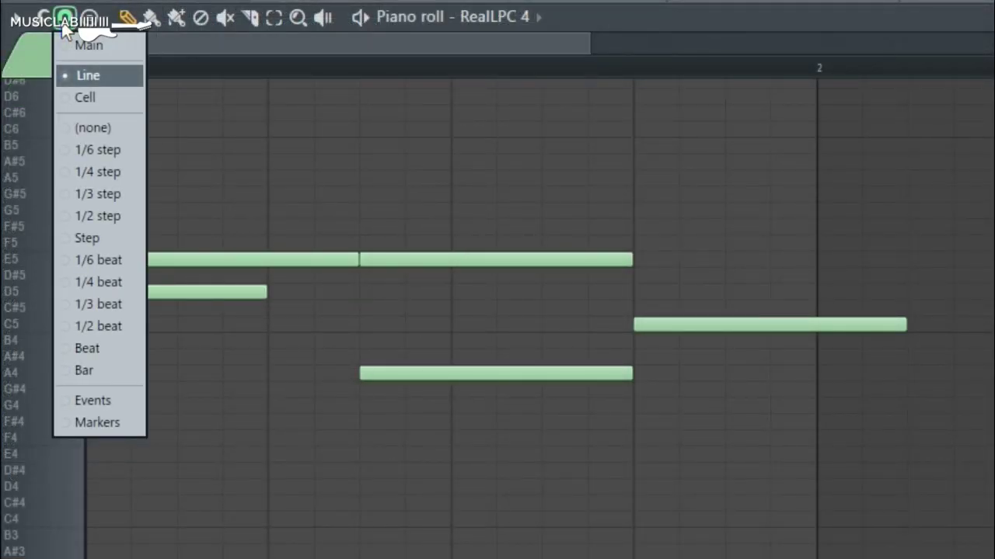
{"action": "left_click", "coordinate": [106, 150]}
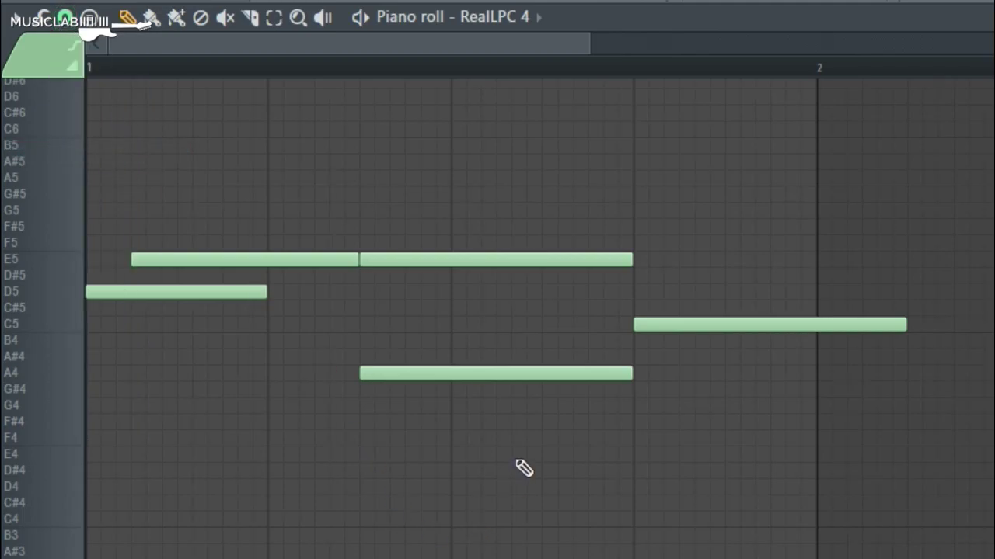
- Delay the A4 note's start slightly behind the second E5 note, ending it on beat 4, and play the result
{"action": "left_click_drag", "start_coordinate": [388, 377], "coordinate": [402, 380]}
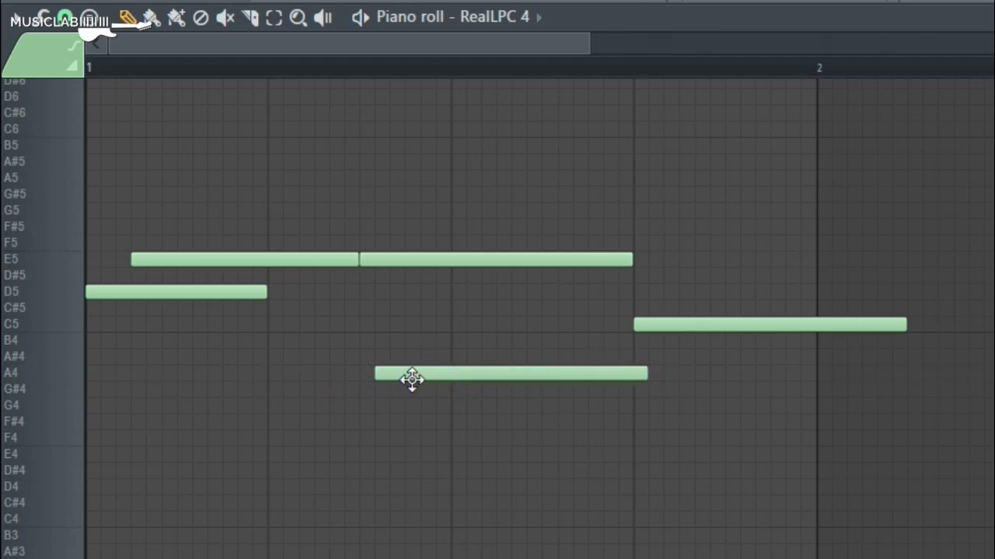
{"action": "key", "text": "space"}
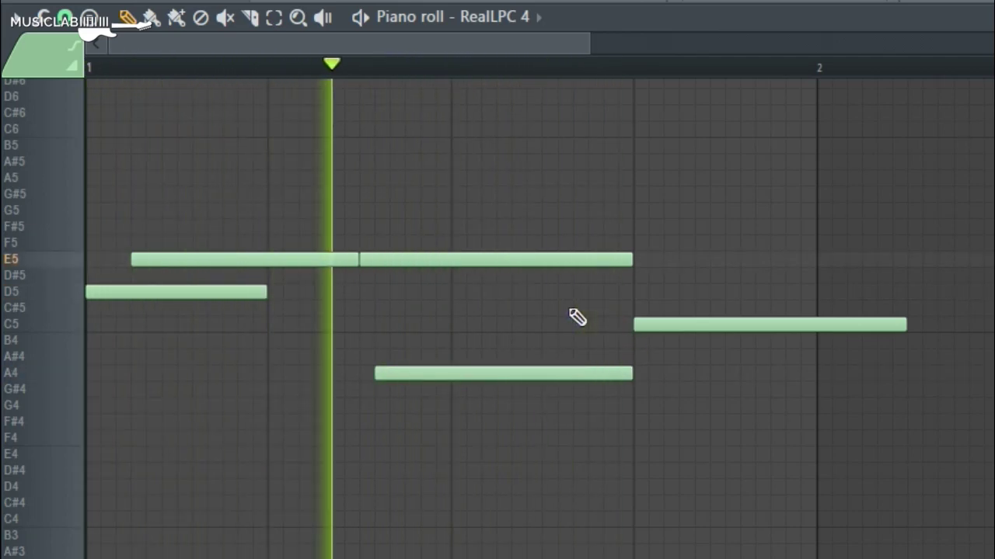
{"action": "key", "text": "space"}
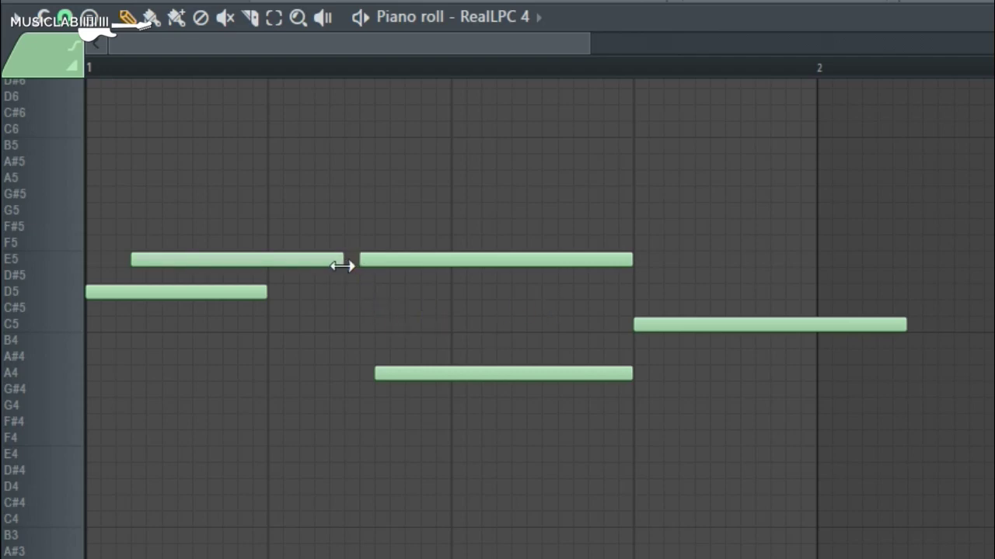
- Shorten both E5 notes and the A4 note by 1/6 step to leave small gaps before the following notes
{"action": "key", "text": "space"}
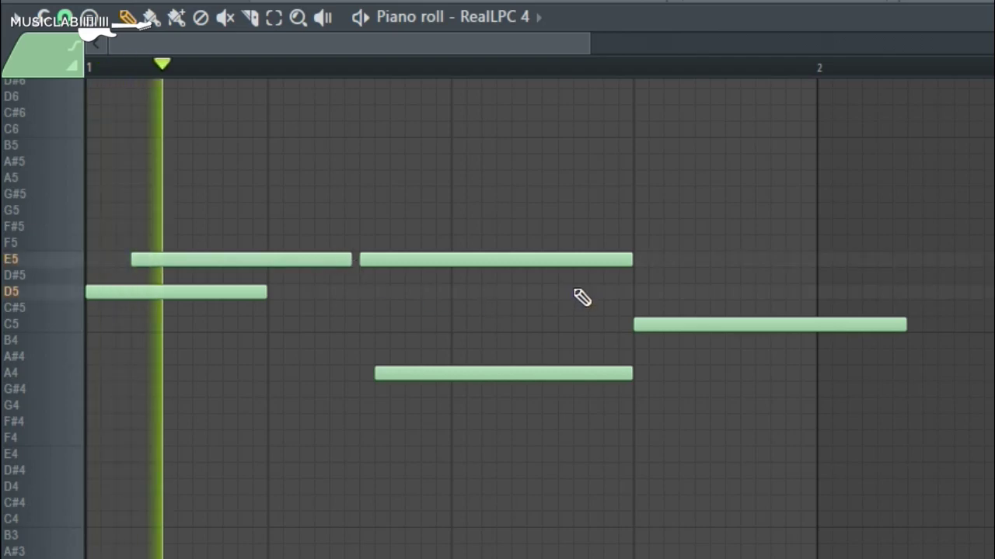
{"action": "key", "text": "space"}
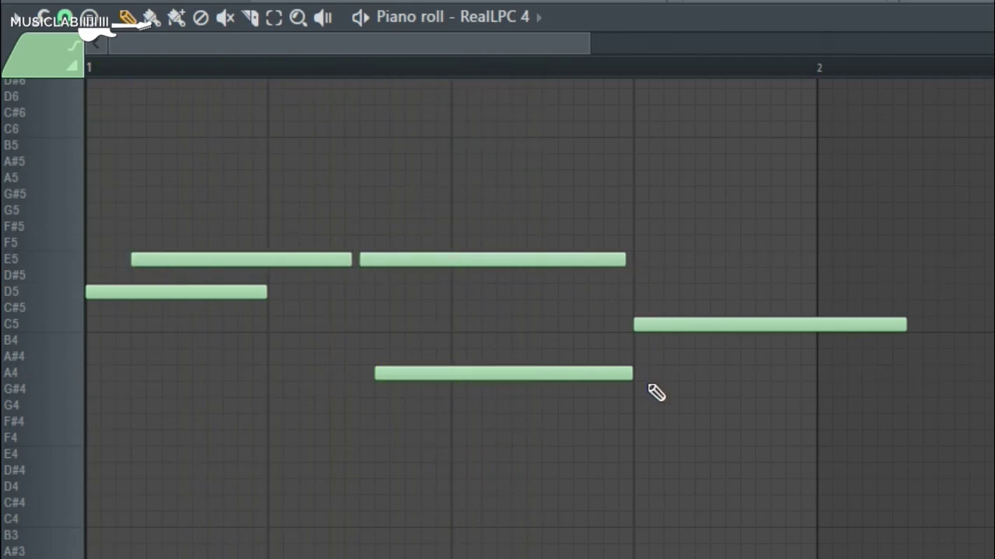
{"action": "left_click_drag", "start_coordinate": [632, 381], "coordinate": [628, 378]}
{"action": "key", "text": "space"}
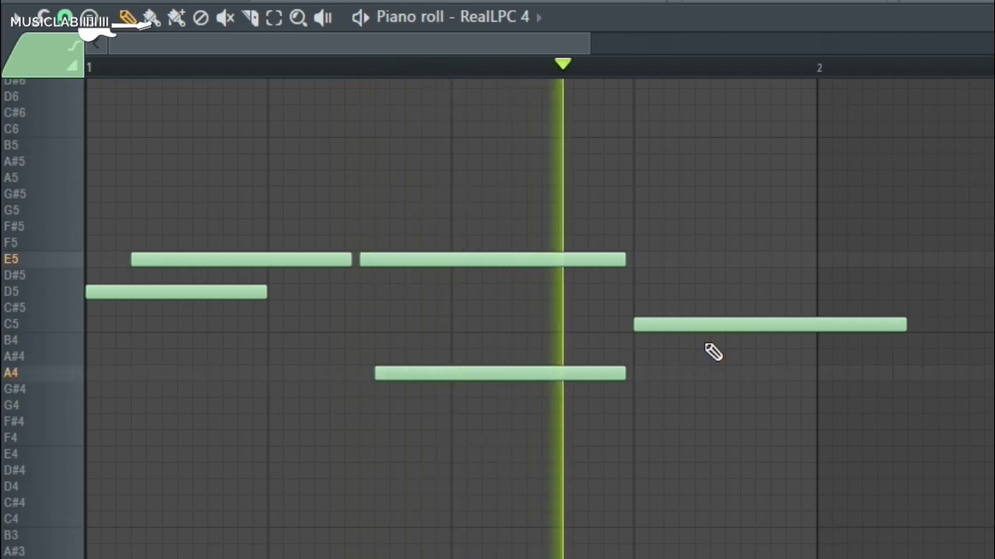
- Shorten the last C5 note to end at bar 2 and play the whole phrase back
{"action": "left_click_drag", "start_coordinate": [884, 324], "coordinate": [814, 324]}
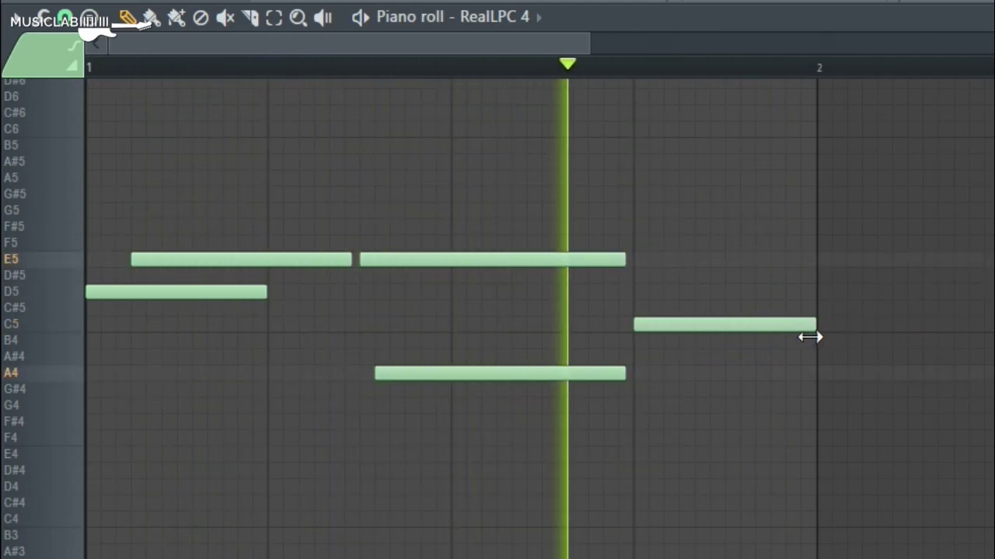
{"action": "key", "text": "space"}
{"action": "key", "text": "space"}
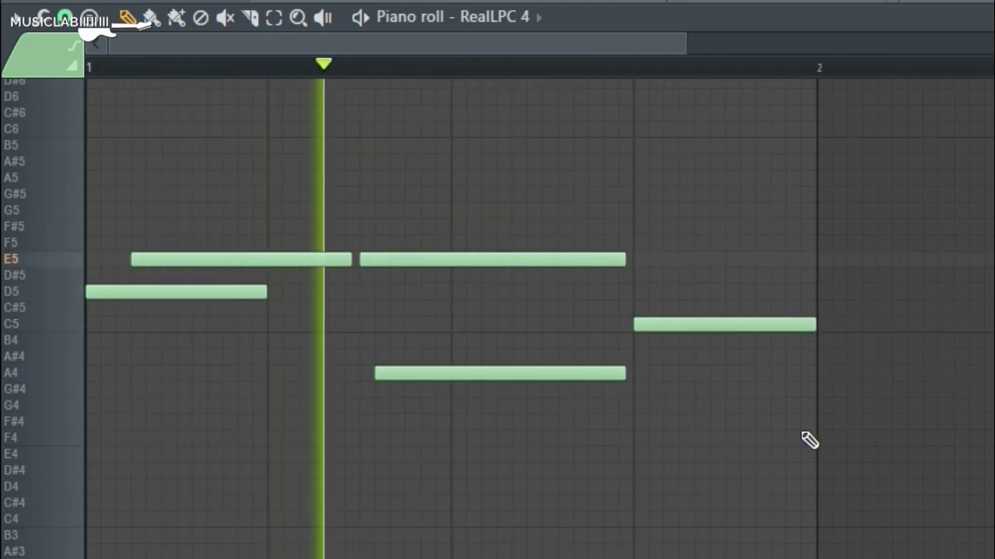
{"action": "key", "text": "space"}
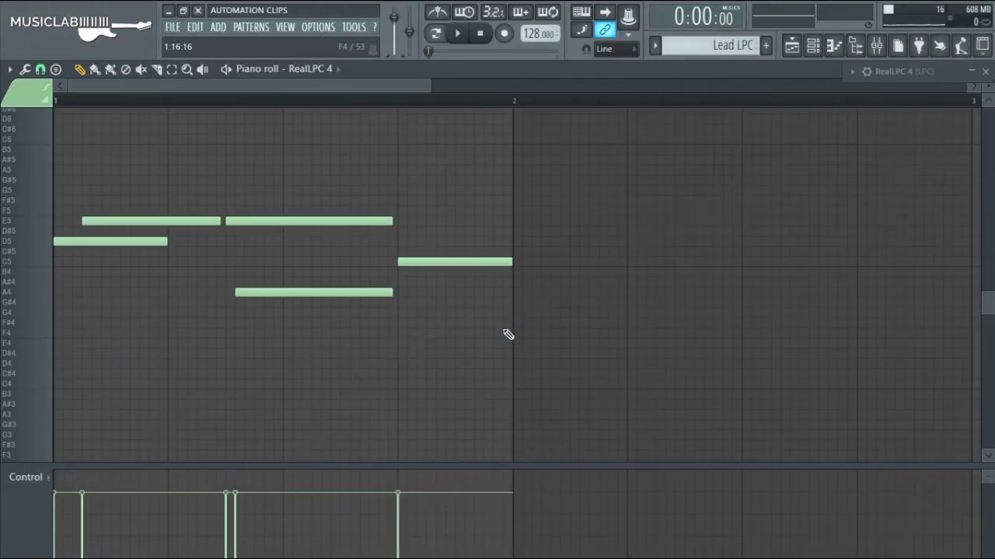
{"action": "key", "text": "space"}
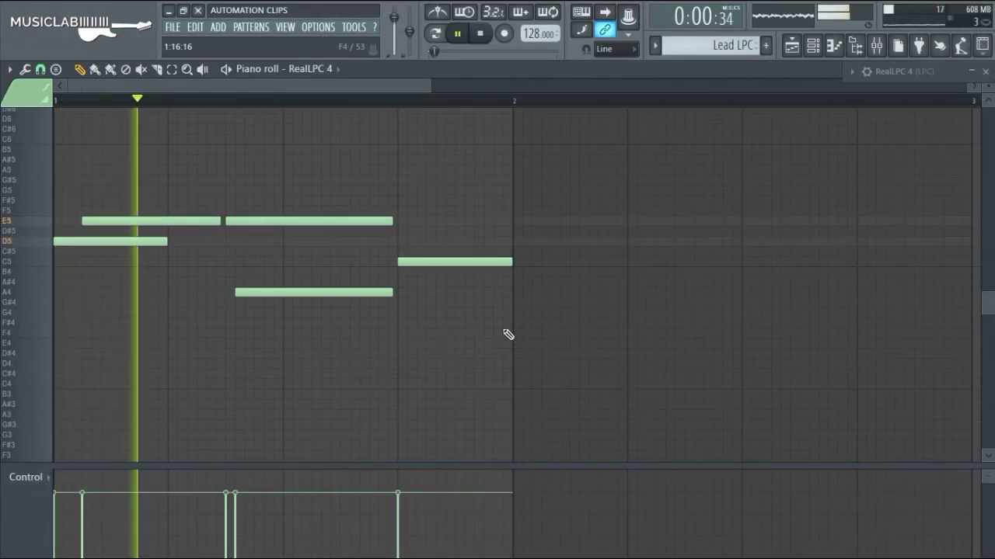
{"action": "key", "text": "space"}
{"action": "key", "text": "space"}
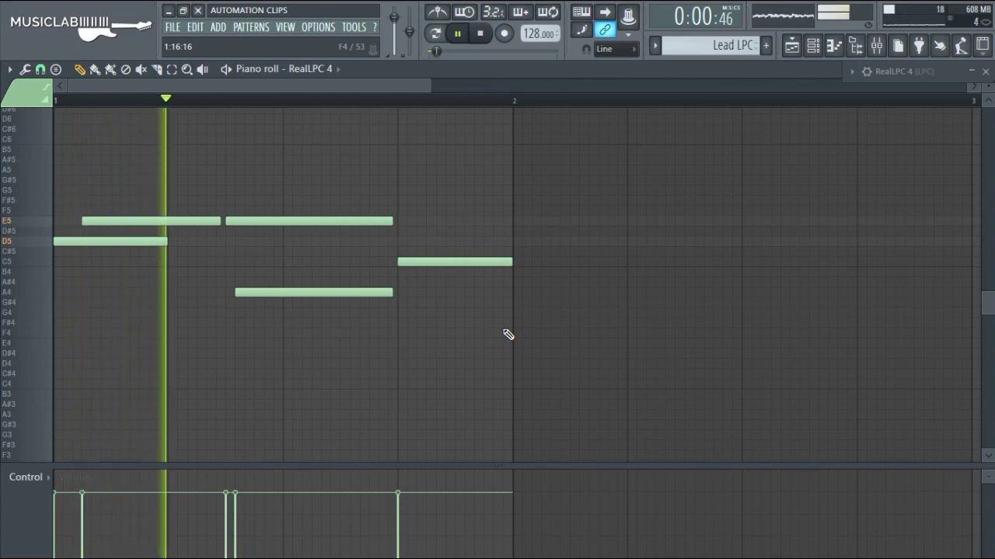
{"action": "key", "text": "space"}
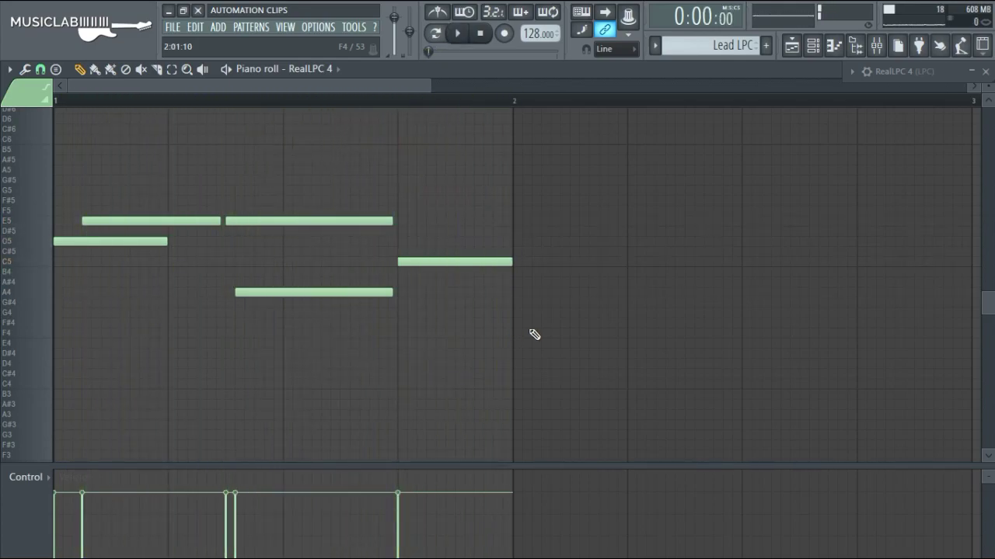
- Find MIDI CC #1 (Modulation wheel) among RealLPC 4's parameters and create an automation clip for it
{"action": "left_click", "coordinate": [971, 72]}
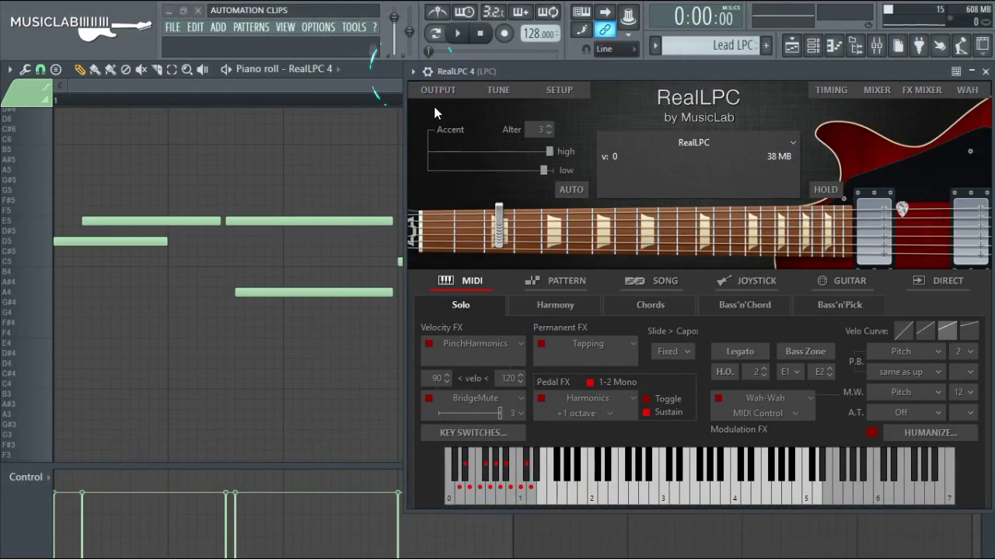
{"action": "left_click", "coordinate": [413, 71]}
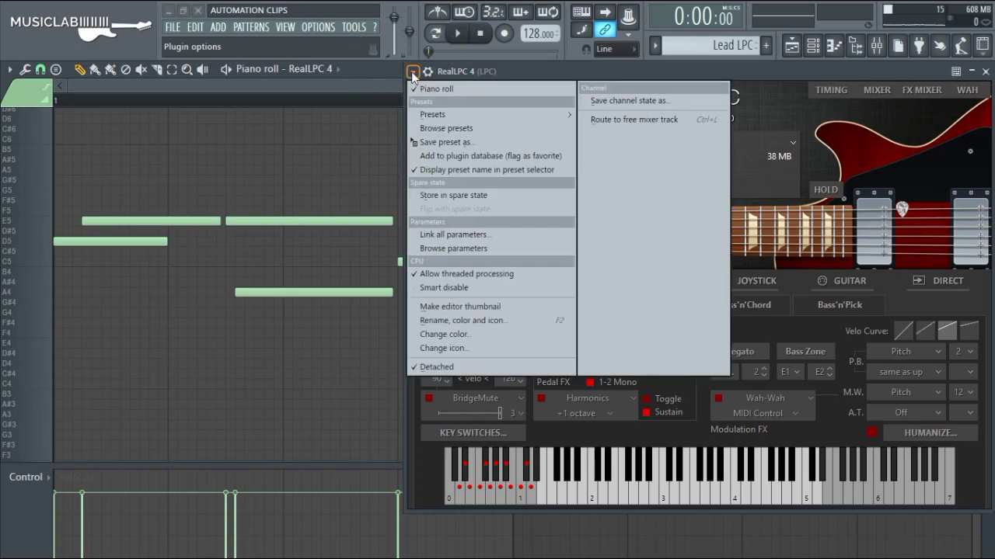
{"action": "left_click", "coordinate": [513, 248]}
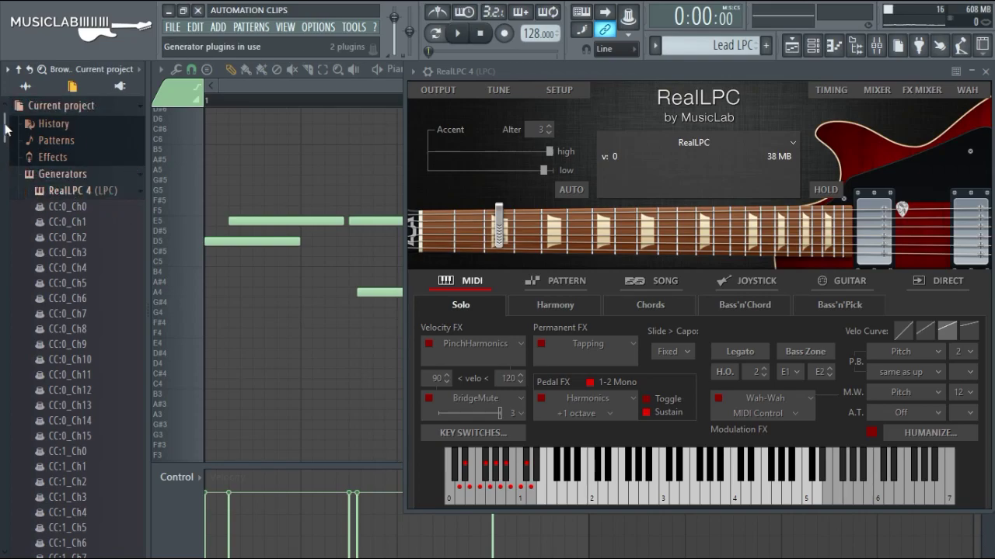
{"action": "left_click_drag", "start_coordinate": [6, 129], "coordinate": [11, 517]}
{"action": "scroll", "coordinate": [108, 361], "scroll_direction": "down", "scroll_amount": 12}
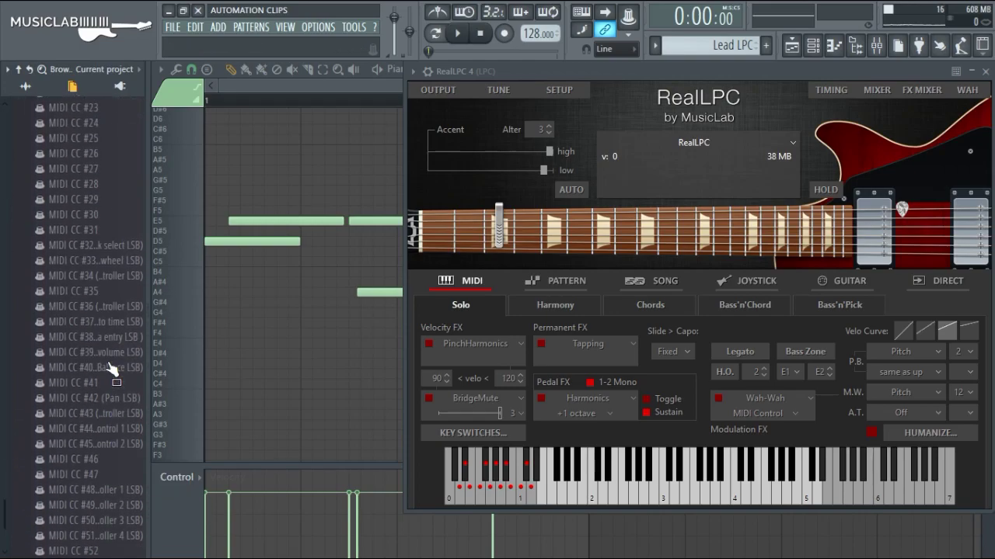
{"action": "scroll", "coordinate": [108, 360], "scroll_direction": "up", "scroll_amount": 18}
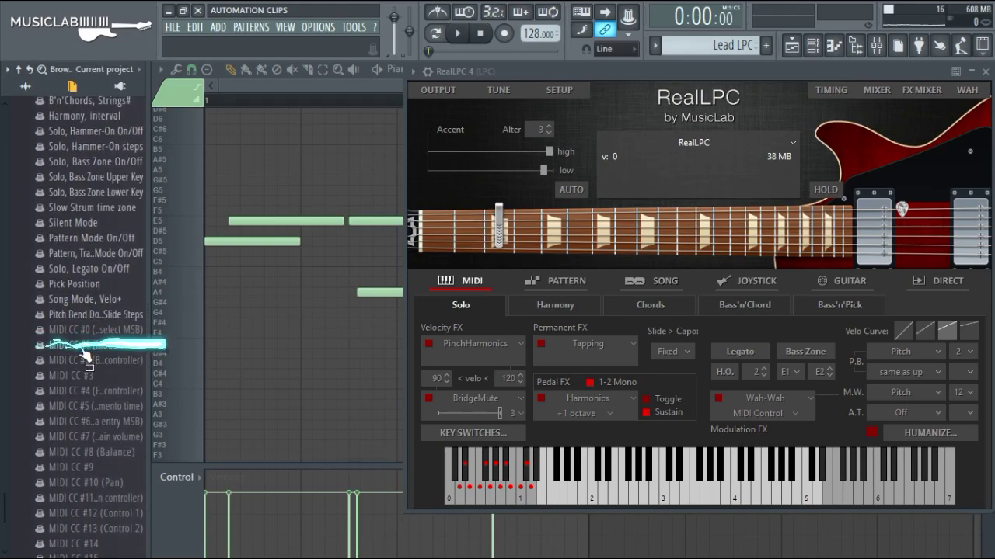
{"action": "right_click", "coordinate": [82, 349]}
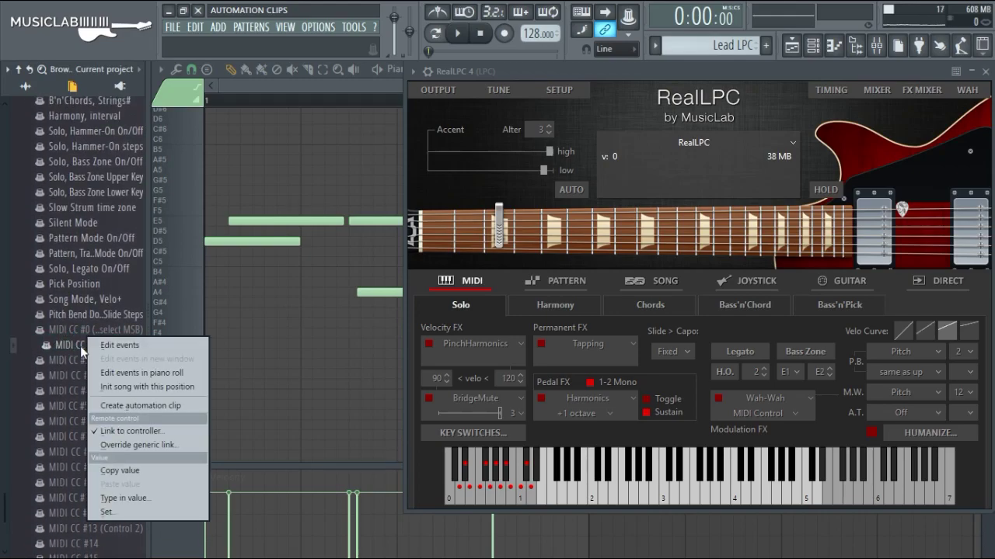
{"action": "left_click", "coordinate": [162, 405]}
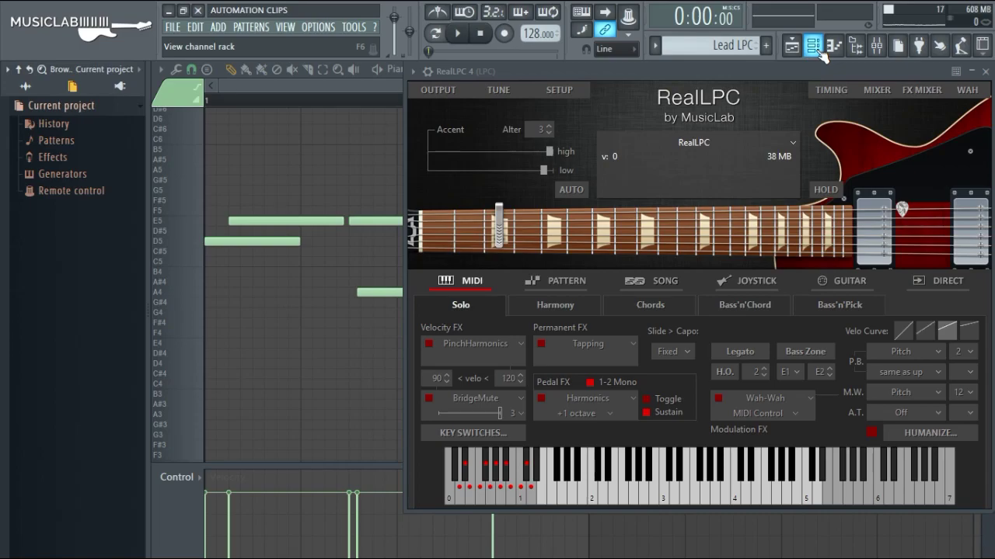
- Show the playlist, collapse the RealLPC window, and play the Lead LPC clip with the backing from bar 1
{"action": "left_click", "coordinate": [855, 47]}
{"action": "left_click", "coordinate": [790, 49]}
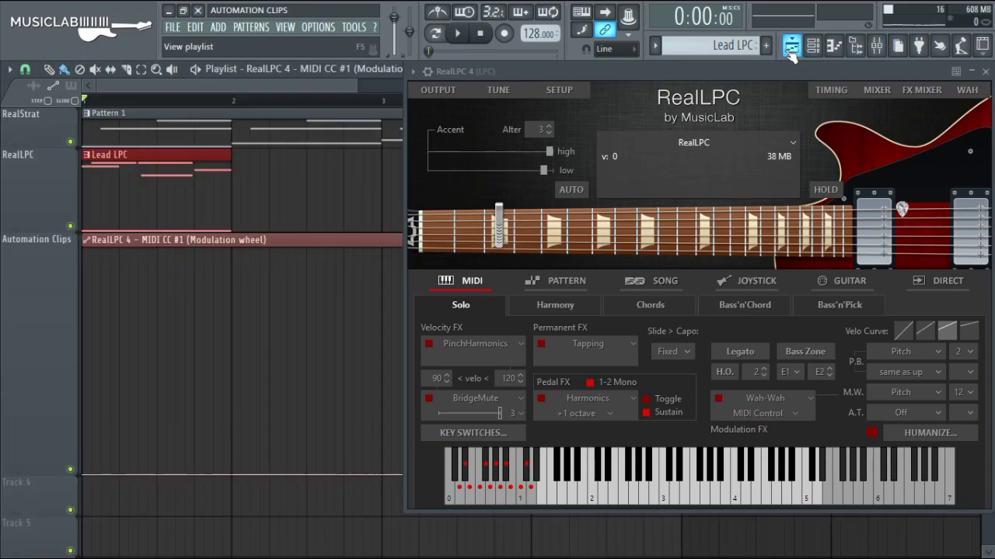
{"action": "left_click", "coordinate": [971, 70]}
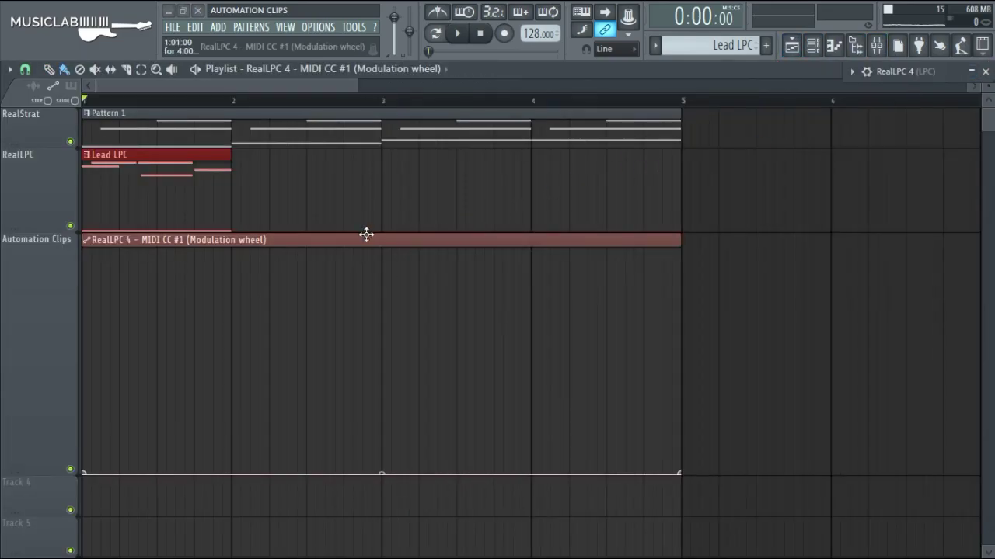
{"action": "left_click_drag", "start_coordinate": [356, 86], "coordinate": [233, 101]}
{"action": "left_click", "coordinate": [87, 102], "text": "ctrl"}
{"action": "key", "text": "space"}
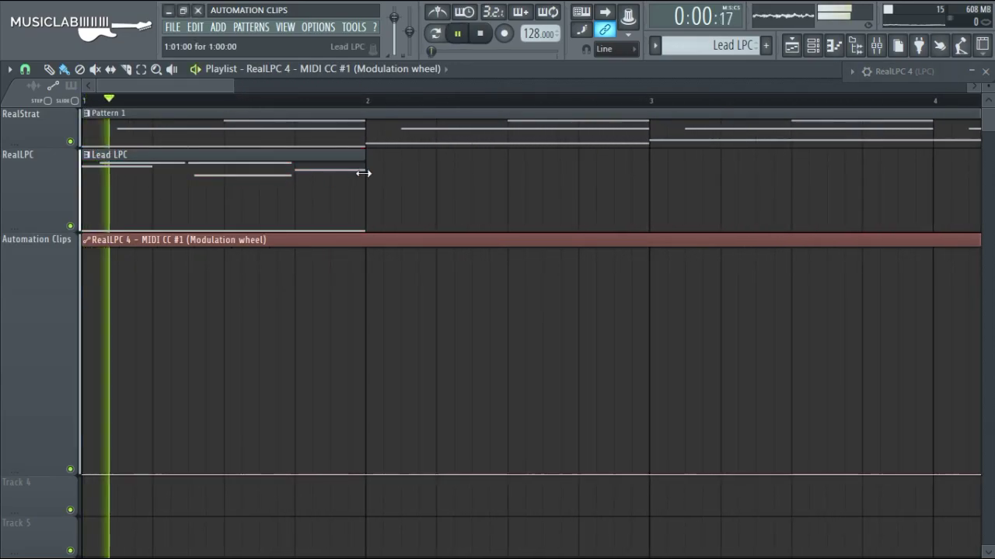
{"action": "key", "text": "space"}
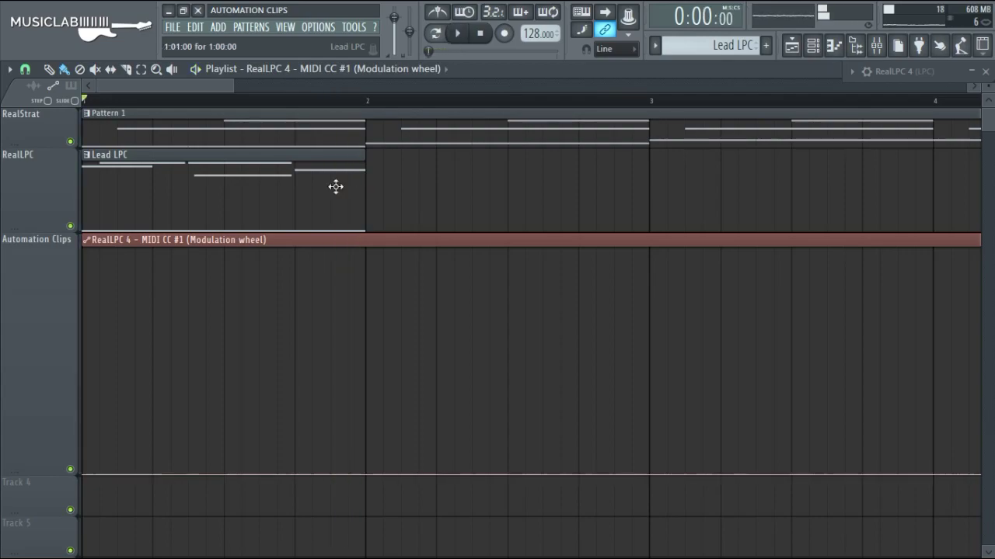
- Set the playlist's snap to 1/6 step for fine automation editing
{"action": "left_click_drag", "start_coordinate": [232, 85], "coordinate": [182, 87]}
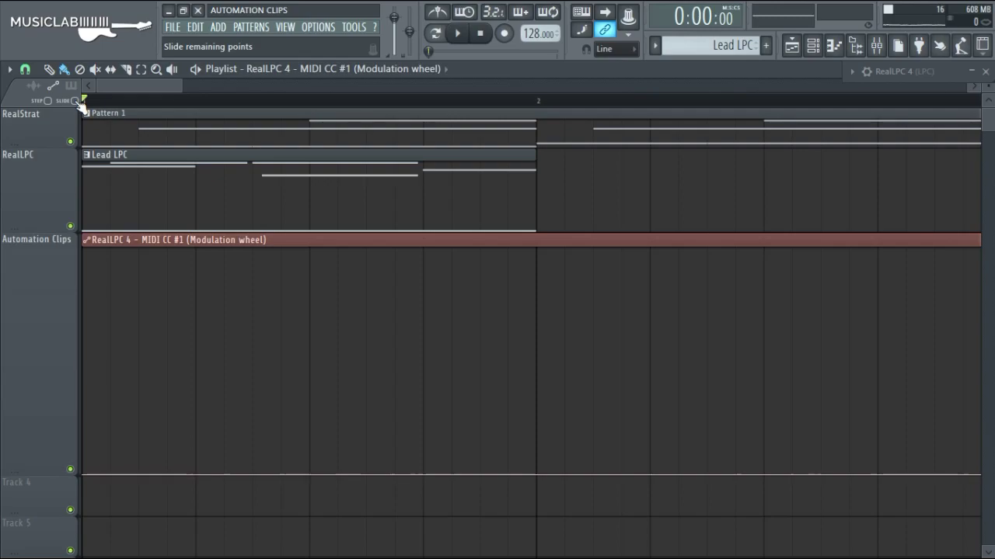
{"action": "left_click_drag", "start_coordinate": [181, 84], "coordinate": [166, 86]}
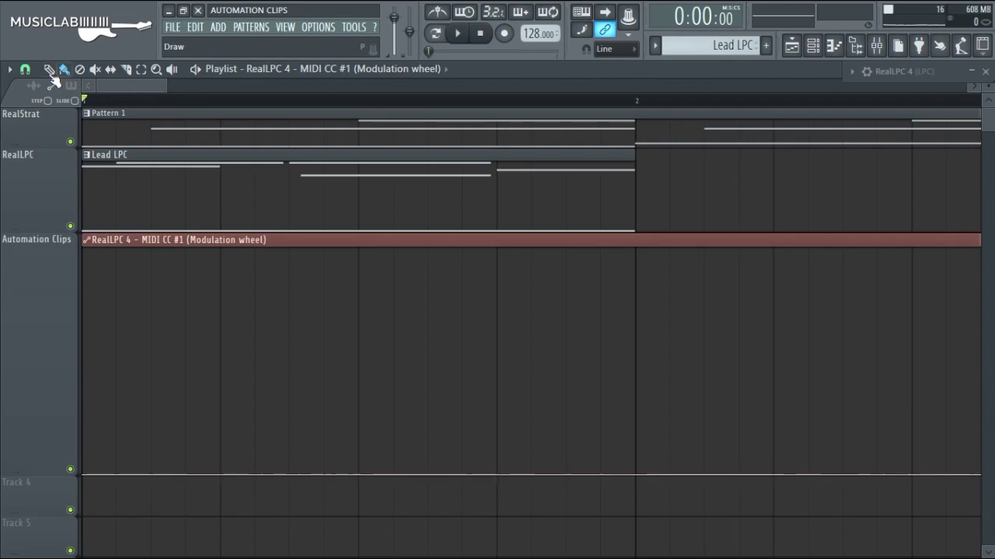
{"action": "left_click", "coordinate": [24, 69]}
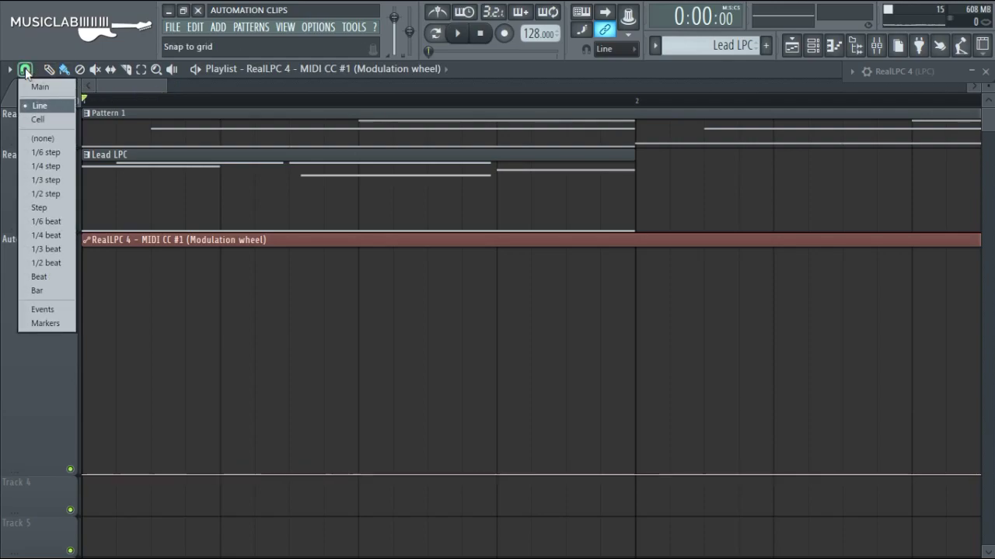
{"action": "left_click", "coordinate": [51, 152]}
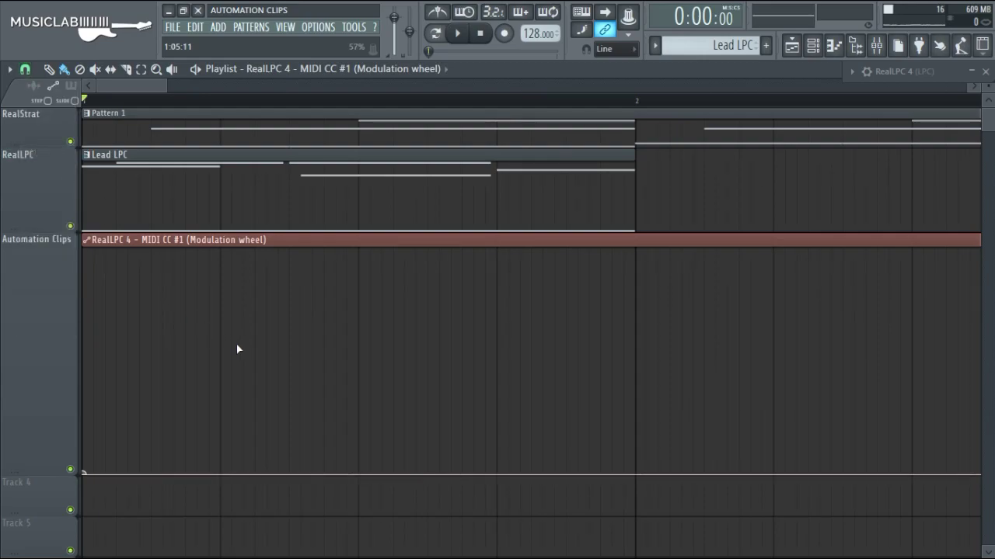
- Add a modulation wheel point at beat 2, slightly above zero, and bend its lead-in into a late, steep rise
{"action": "left_click_drag", "start_coordinate": [165, 85], "coordinate": [151, 84]}
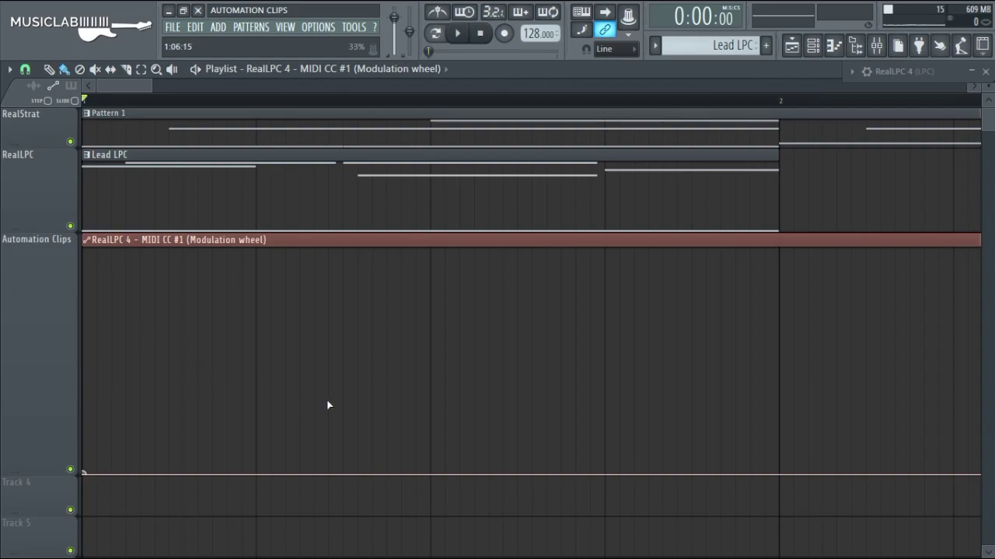
{"action": "right_click", "coordinate": [229, 474]}
{"action": "left_click_drag", "start_coordinate": [228, 474], "coordinate": [256, 435]}
{"action": "left_click_drag", "start_coordinate": [168, 451], "coordinate": [169, 473]}
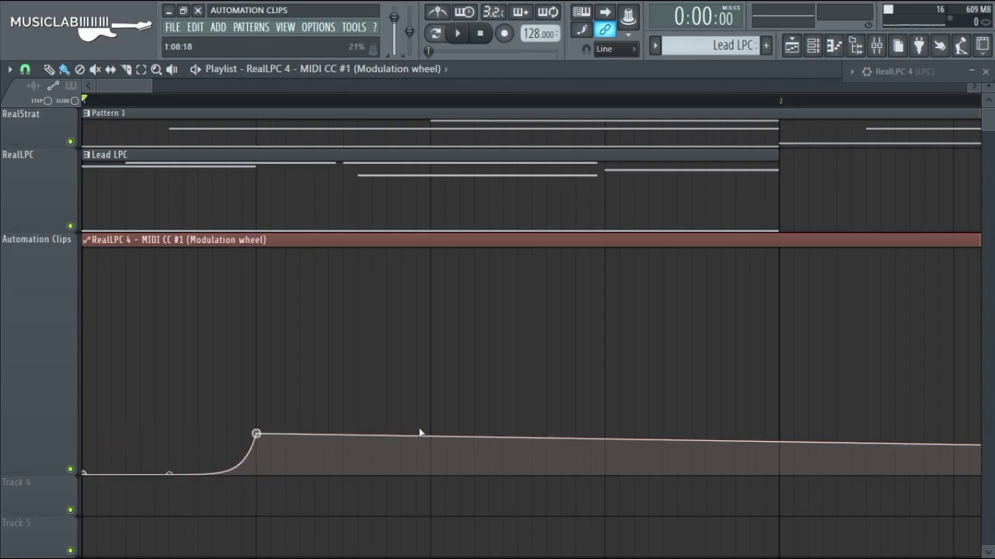
- Add a Wave-mode point at 1:07:00 at 0% and reshape the preceding peak to about 8% for a short vibrato
{"action": "right_click", "coordinate": [344, 435]}
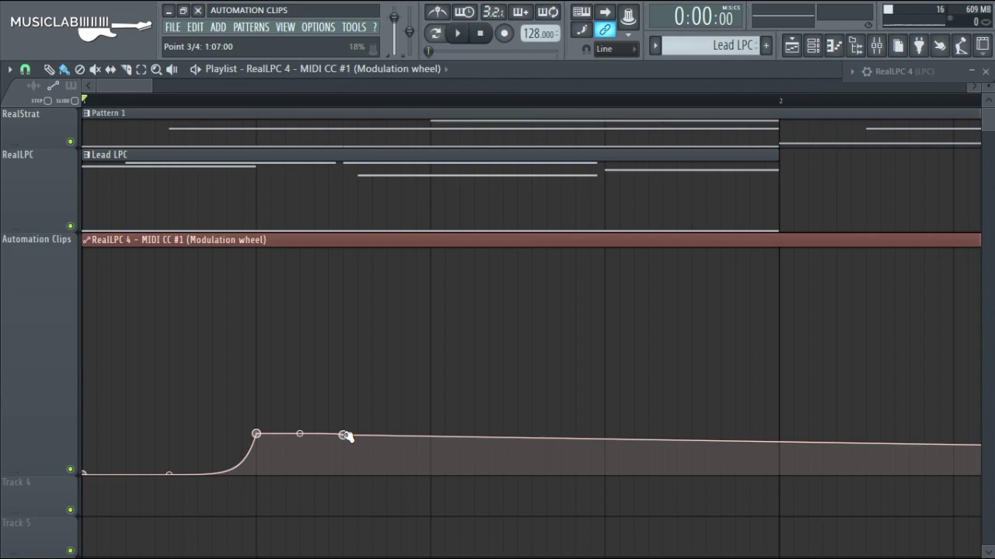
{"action": "right_click", "coordinate": [344, 435]}
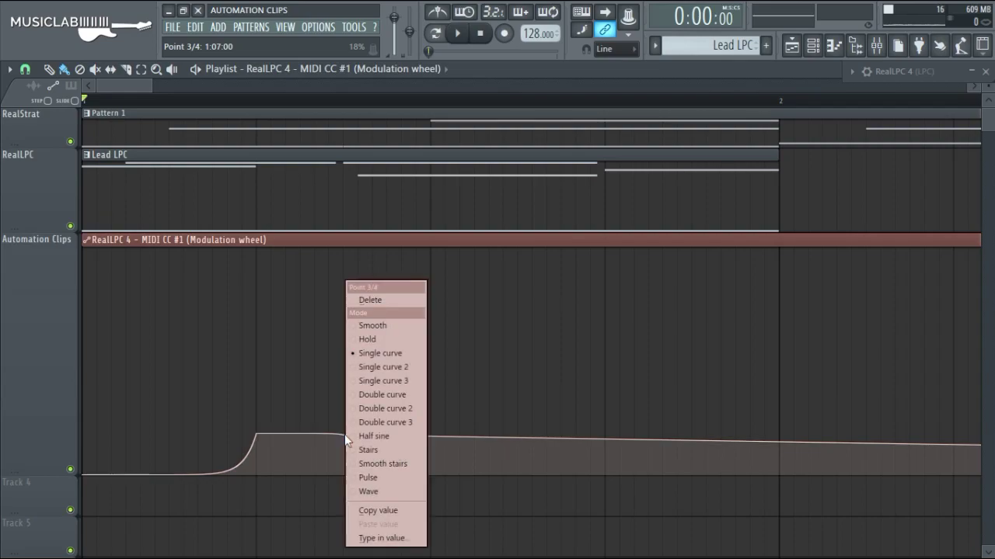
{"action": "left_click", "coordinate": [397, 492]}
{"action": "left_click_drag", "start_coordinate": [344, 435], "coordinate": [300, 466]}
{"action": "left_click_drag", "start_coordinate": [255, 434], "coordinate": [271, 458]}
- Lower the first vibrato peak at 1:05:08 to 6% and check it in playback
{"action": "key", "text": "space"}
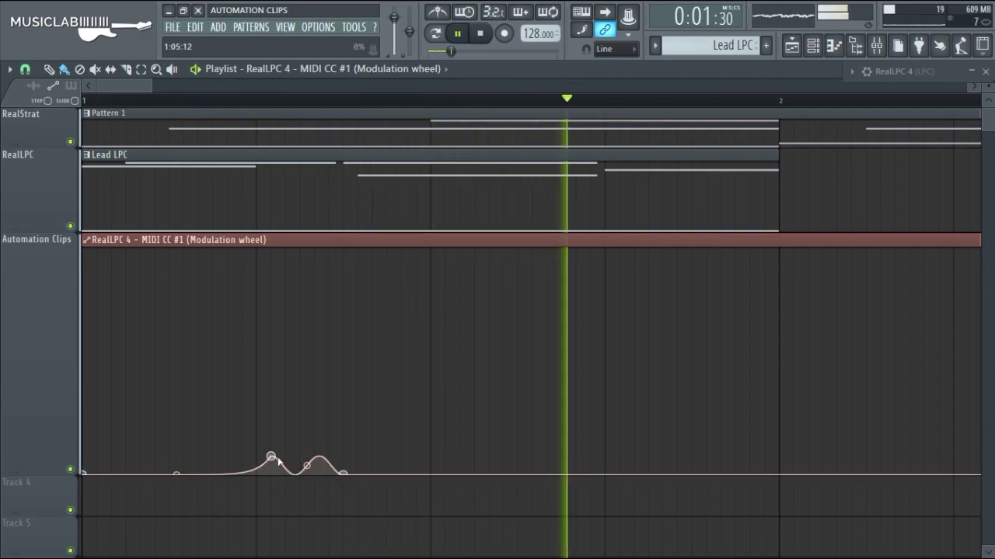
{"action": "left_click_drag", "start_coordinate": [276, 459], "coordinate": [274, 463]}
{"action": "key", "text": "space"}
{"action": "key", "text": "space"}
{"action": "key", "text": "space"}
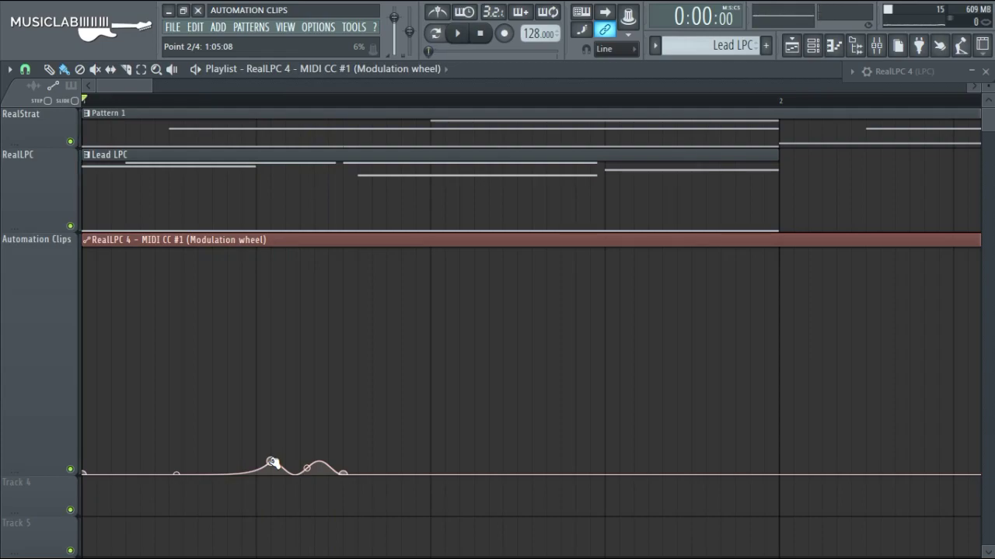
- Add an 8% modulation point at 1:11:16, under the held E5 and A4 notes, and set it to Single curve
{"action": "left_click_drag", "start_coordinate": [150, 85], "coordinate": [183, 90]}
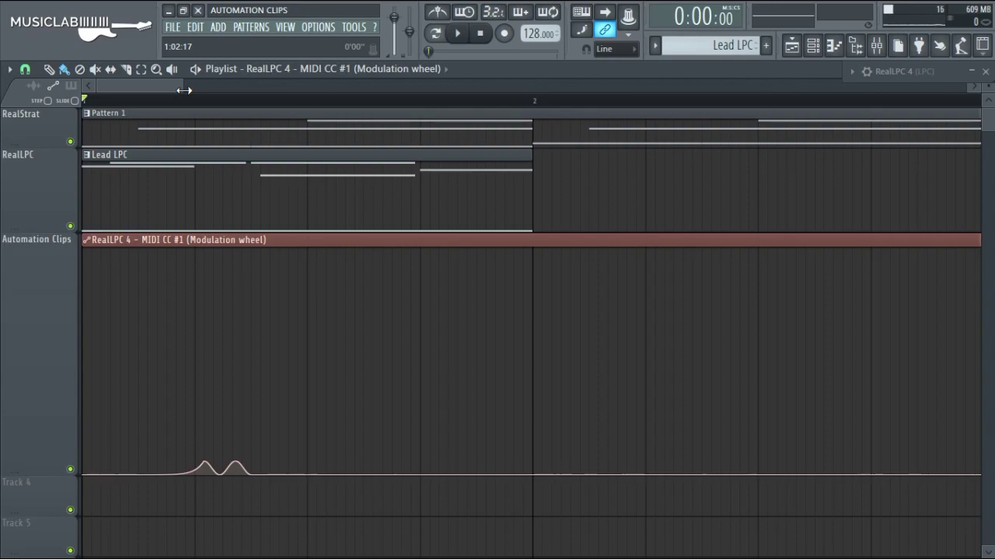
{"action": "left_click_drag", "start_coordinate": [183, 90], "coordinate": [158, 91]}
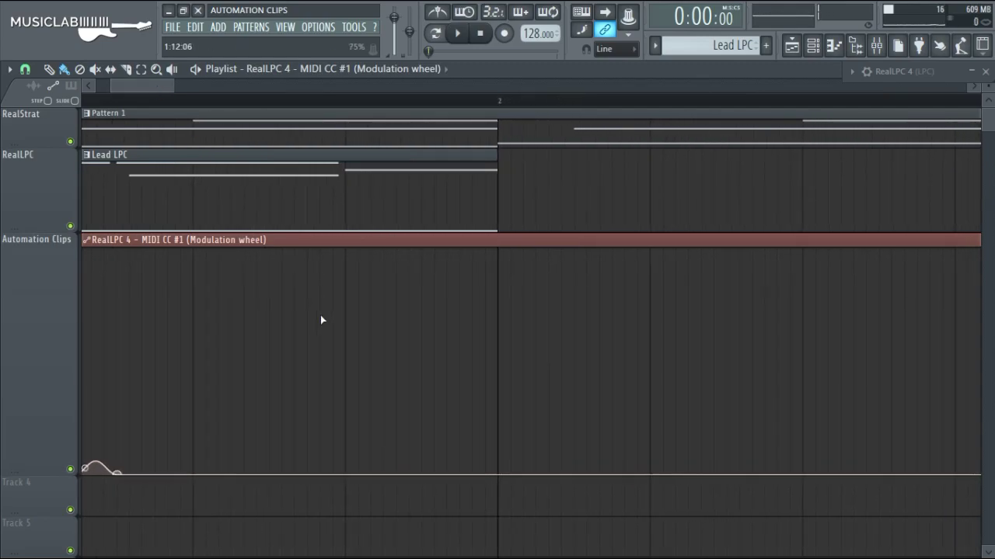
{"action": "left_click_drag", "start_coordinate": [294, 475], "coordinate": [296, 458]}
{"action": "right_click", "coordinate": [297, 457]}
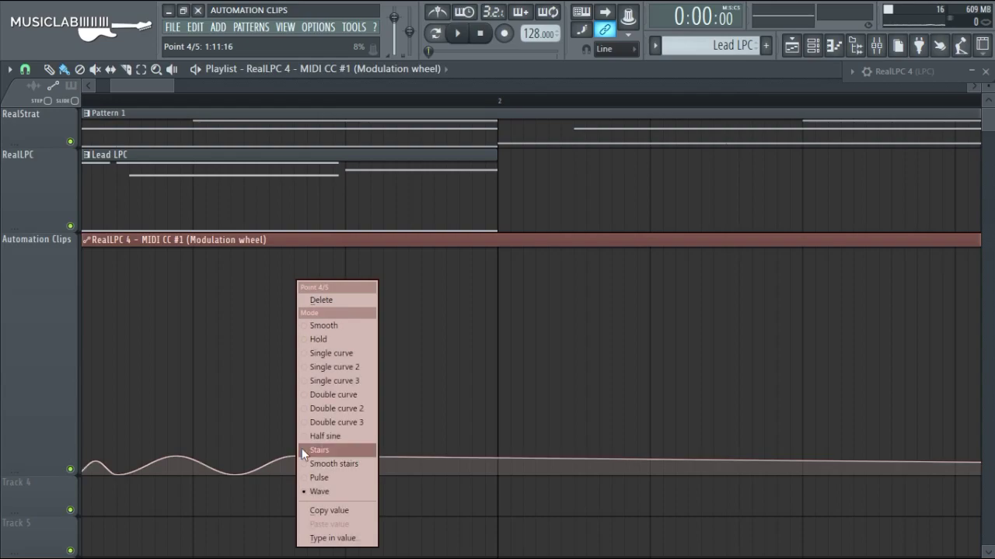
{"action": "left_click", "coordinate": [334, 353]}
- Add a 0% point ahead of the second peak and a 0% Wave-mode point at 1:13:00 to form the vibrato
{"action": "left_click", "coordinate": [264, 473]}
{"action": "left_click_drag", "start_coordinate": [264, 476], "coordinate": [237, 474]}
{"action": "left_click_drag", "start_coordinate": [342, 460], "coordinate": [343, 472]}
{"action": "right_click", "coordinate": [344, 473]}
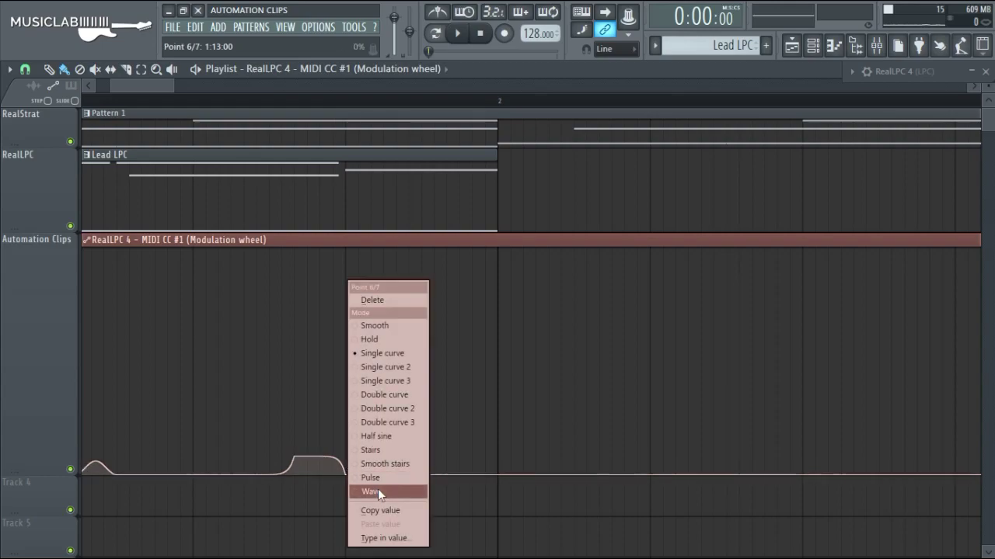
{"action": "left_click", "coordinate": [376, 491]}
- Shift the second vibrato's peak and its preceding zero point slightly earlier, checking the timing in playback
{"action": "key", "text": "space"}
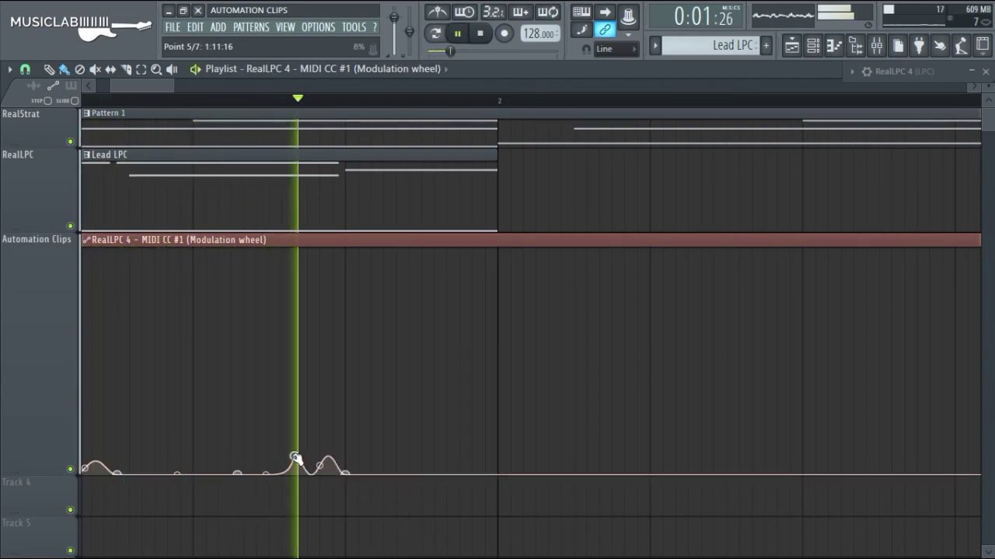
{"action": "key", "text": "space"}
{"action": "left_click_drag", "start_coordinate": [295, 457], "coordinate": [231, 475]}
{"action": "key", "text": "space"}
{"action": "key", "text": "space"}
{"action": "key", "text": "space"}
{"action": "key", "text": "space"}
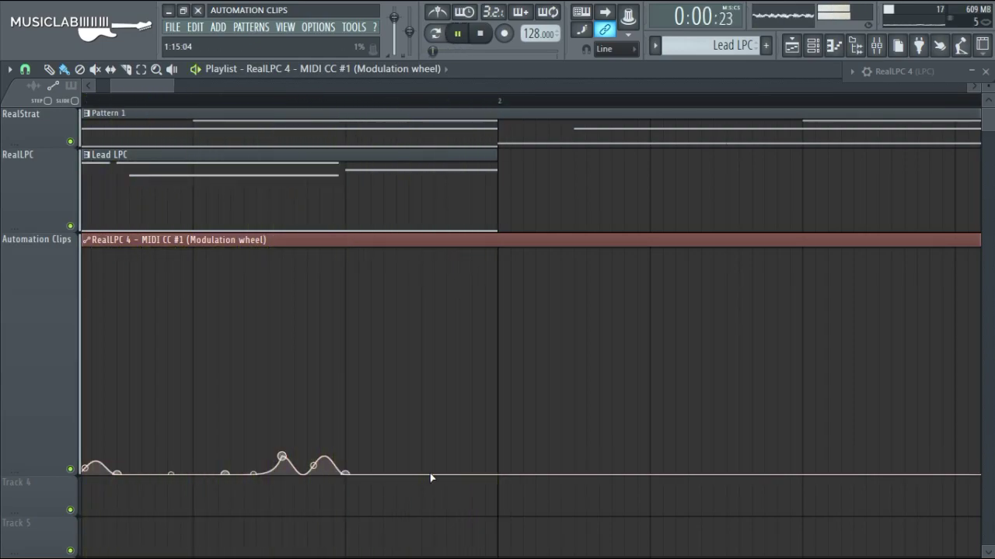
{"action": "key", "text": "space"}
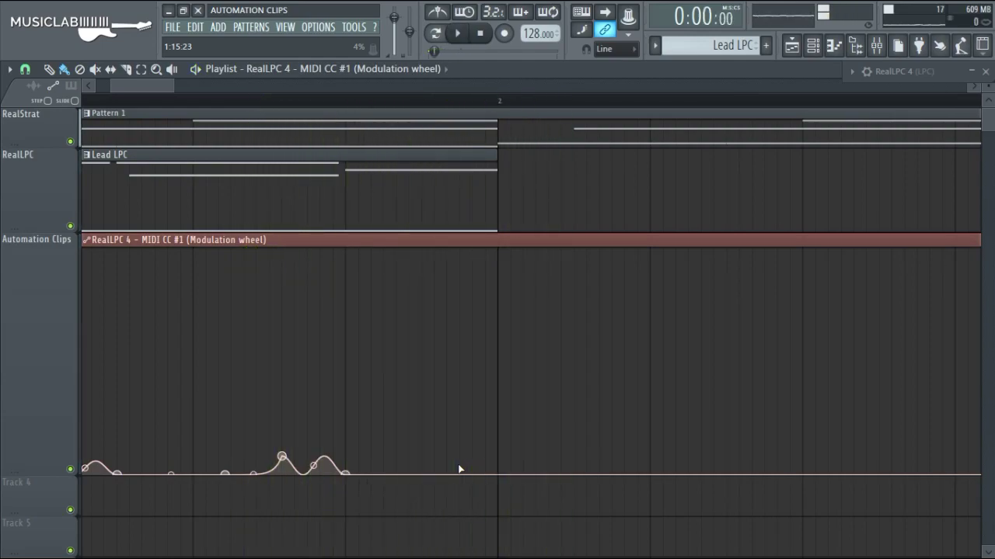
- Add a third modulation peak under the last C5 note, falling to 0% just before bar 2, and play it
{"action": "key", "text": "space"}
{"action": "right_click", "coordinate": [446, 468]}
{"action": "left_click_drag", "start_coordinate": [448, 467], "coordinate": [497, 473]}
{"action": "right_click", "coordinate": [495, 448]}
{"action": "key", "text": "space"}
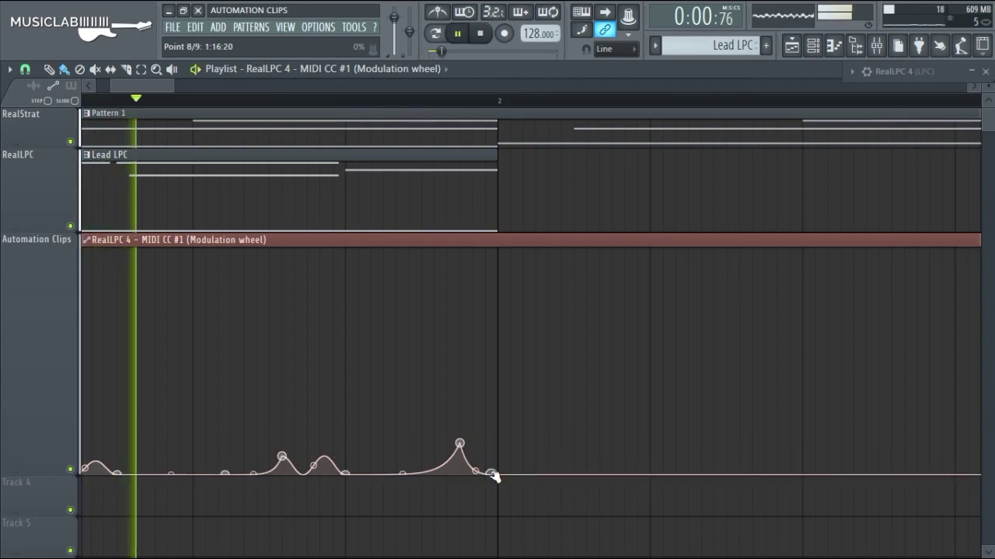
- Add a 0% point before the third peak, move the peak later at about 8%, end it on bar 2, and play back
{"action": "right_click", "coordinate": [434, 471]}
{"action": "left_click_drag", "start_coordinate": [434, 470], "coordinate": [412, 475]}
{"action": "key", "text": "space"}
{"action": "key", "text": "space"}
{"action": "left_click_drag", "start_coordinate": [479, 471], "coordinate": [472, 454]}
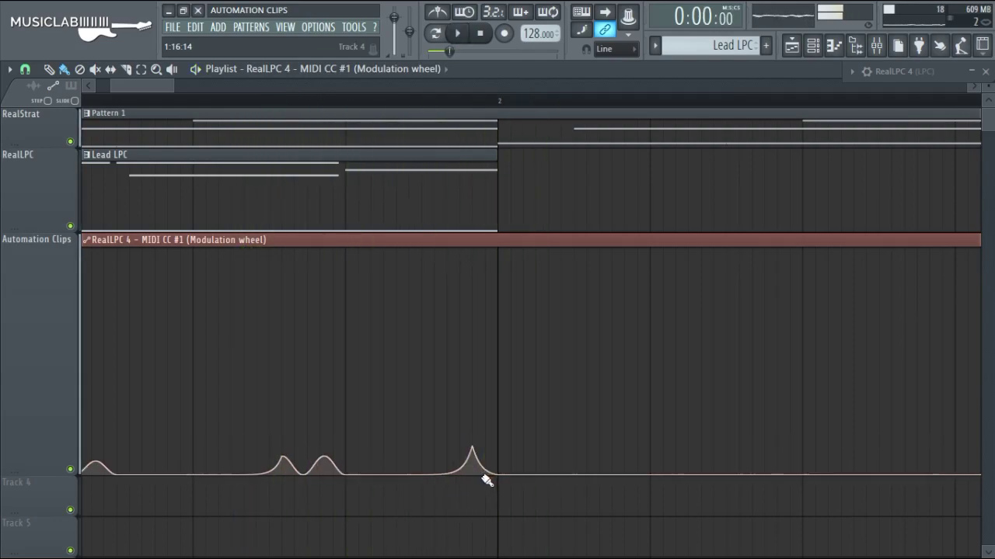
{"action": "key", "text": "space"}
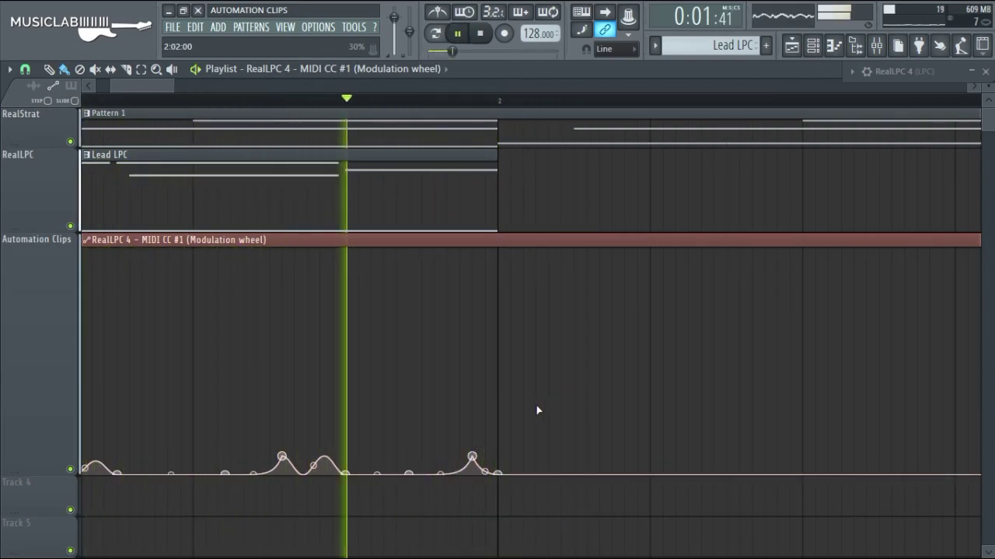
{"action": "key", "text": "space"}
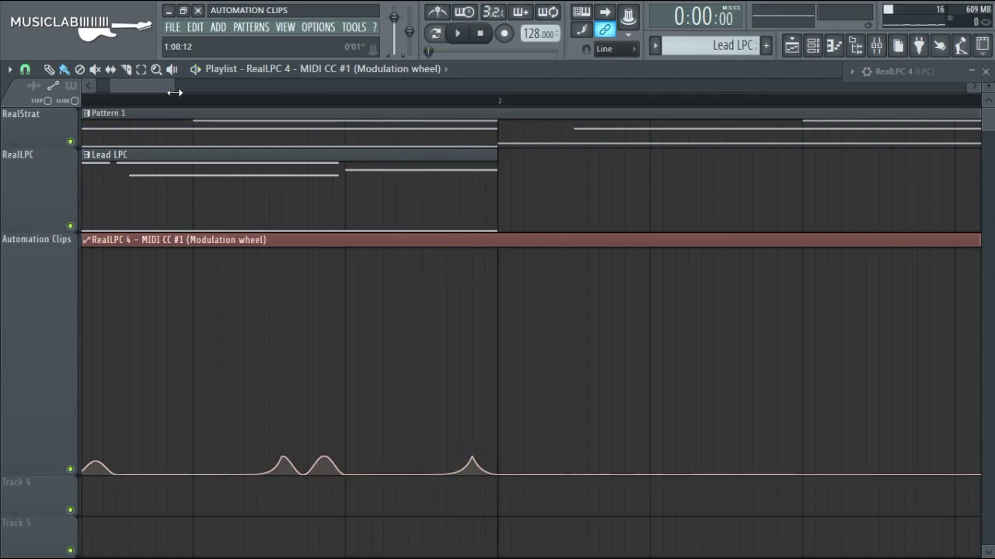
- Return to the RealLPC piano roll, bring the space after bar 2 into view, and play the phrase
{"action": "left_click_drag", "start_coordinate": [174, 91], "coordinate": [146, 91]}
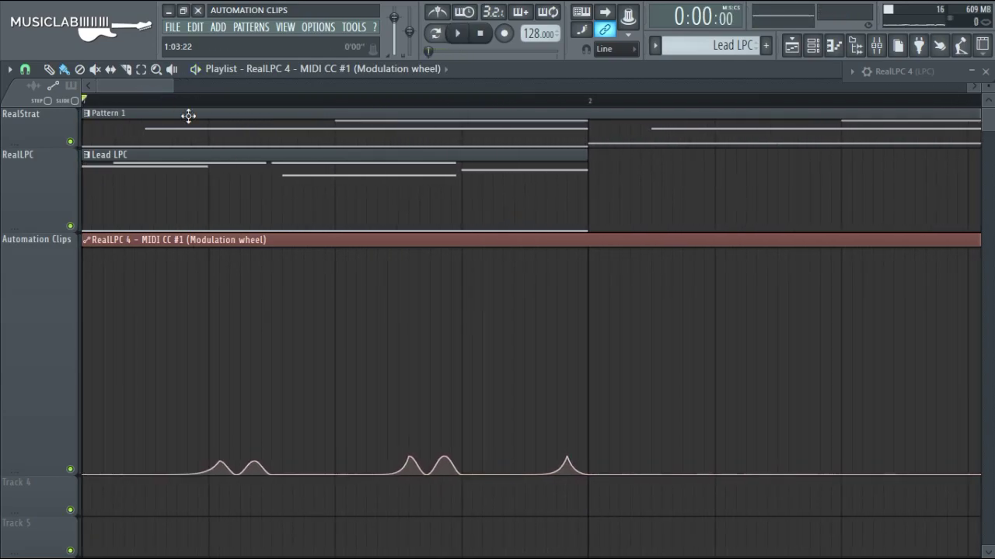
{"action": "key", "text": "F7"}
{"action": "left_click_drag", "start_coordinate": [410, 89], "coordinate": [455, 91]}
{"action": "scroll", "coordinate": [340, 301], "scroll_direction": "down", "scroll_amount": 3}
{"action": "scroll", "coordinate": [340, 301], "scroll_direction": "up", "scroll_amount": 3}
{"action": "key", "text": "space"}
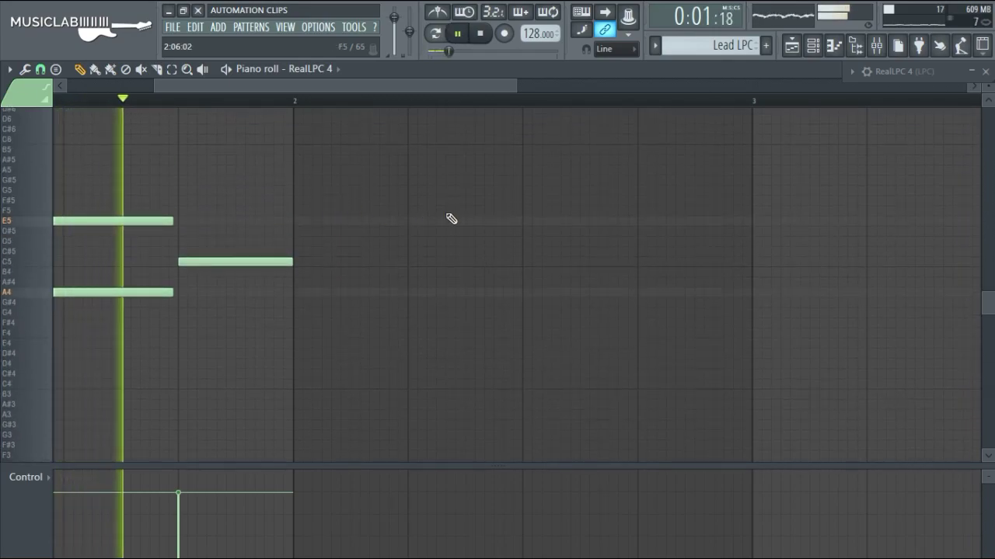
{"action": "key", "text": "space"}
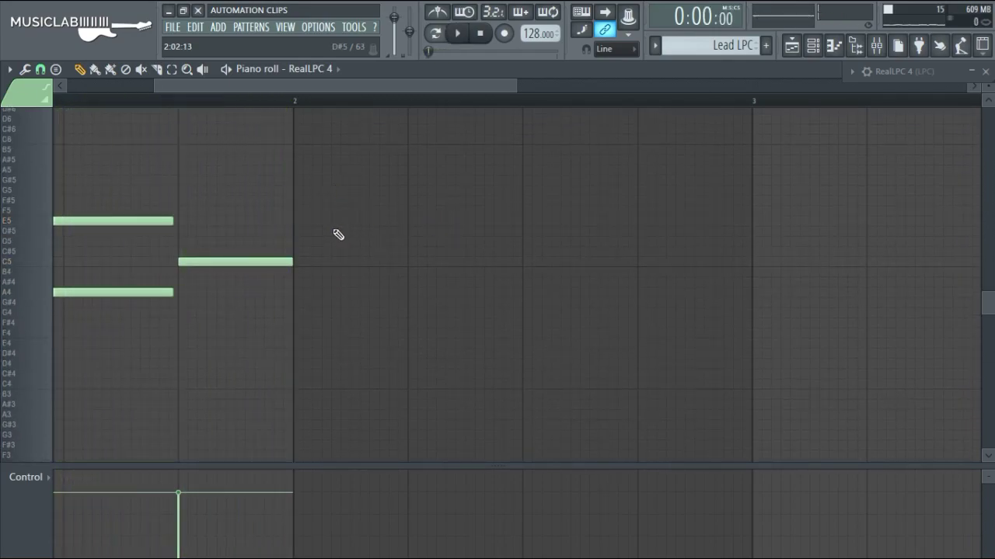
- Add a one-beat C5 on bar 2, set snap to Line, and add a one-beat D5 starting one step after it
{"action": "left_click", "coordinate": [298, 262]}
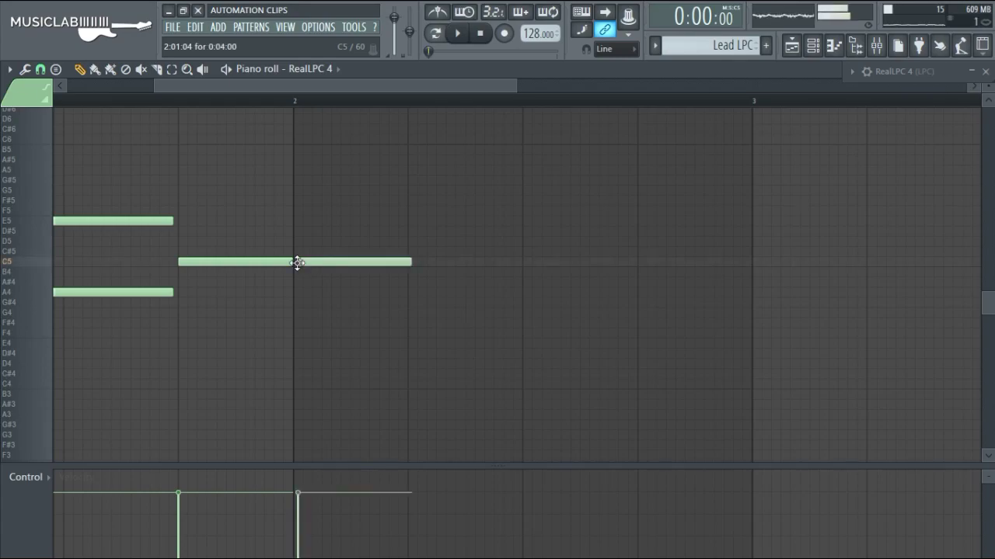
{"action": "left_click", "coordinate": [39, 70]}
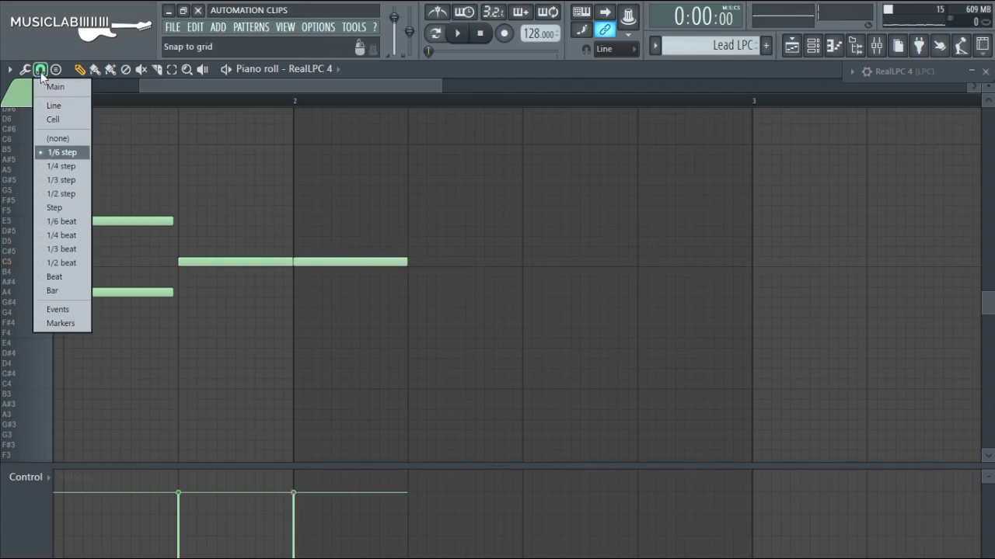
{"action": "left_click", "coordinate": [54, 106]}
{"action": "left_click", "coordinate": [295, 101]}
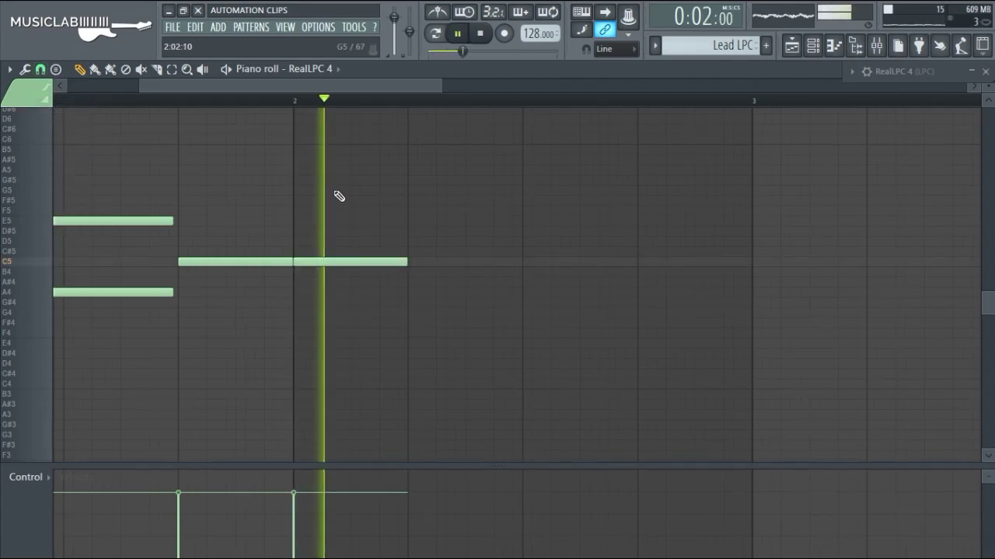
{"action": "left_click", "coordinate": [327, 222]}
{"action": "left_click_drag", "start_coordinate": [327, 234], "coordinate": [334, 243]}
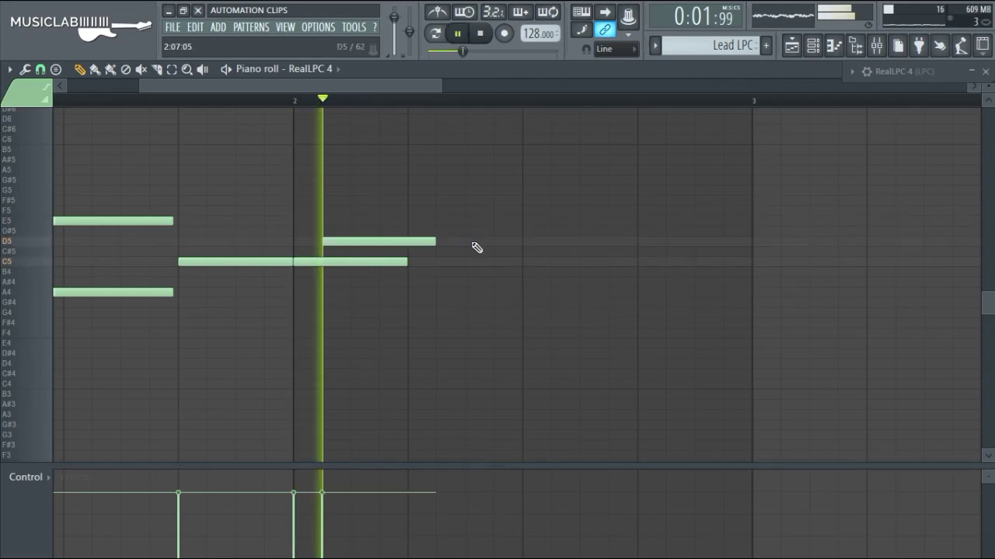
- Hold the low key-switch note under the new notes from bar 2 through to bar 3
{"action": "scroll", "coordinate": [433, 306], "scroll_direction": "down", "scroll_amount": 1}
{"action": "scroll", "coordinate": [433, 305], "scroll_direction": "down", "scroll_amount": 6}
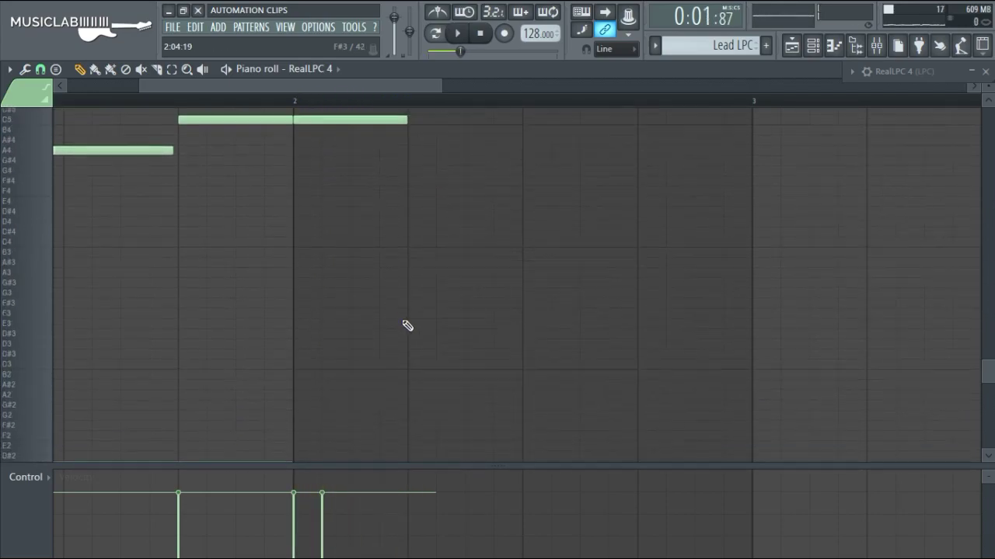
{"action": "left_click", "coordinate": [304, 340]}
{"action": "scroll", "coordinate": [440, 282], "scroll_direction": "up", "scroll_amount": 7}
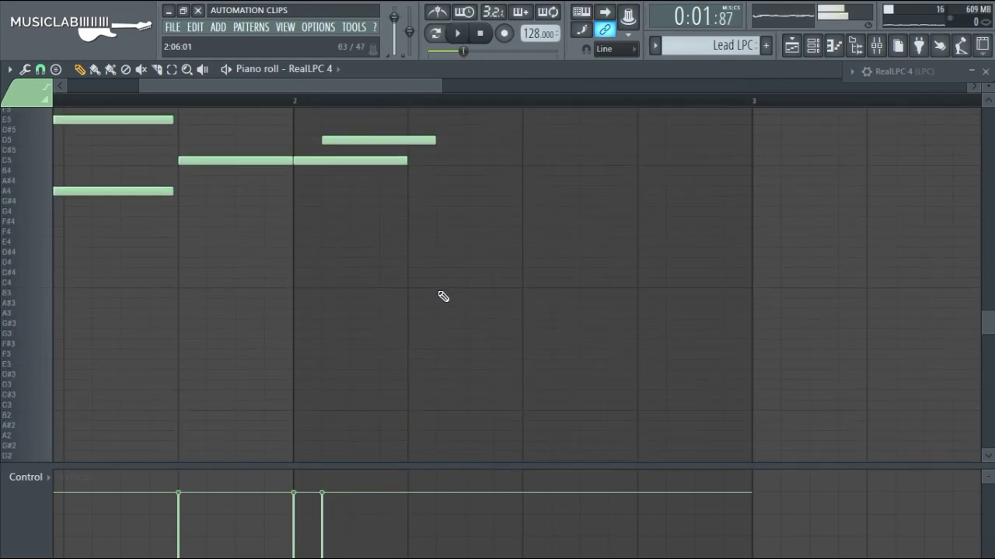
- Lengthen the D5 to five steps, add a four-step E5 directly after it, and check the phrase in playback
{"action": "left_click_drag", "start_coordinate": [433, 215], "coordinate": [468, 192]}
{"action": "key", "text": "space"}
{"action": "key", "text": "space"}
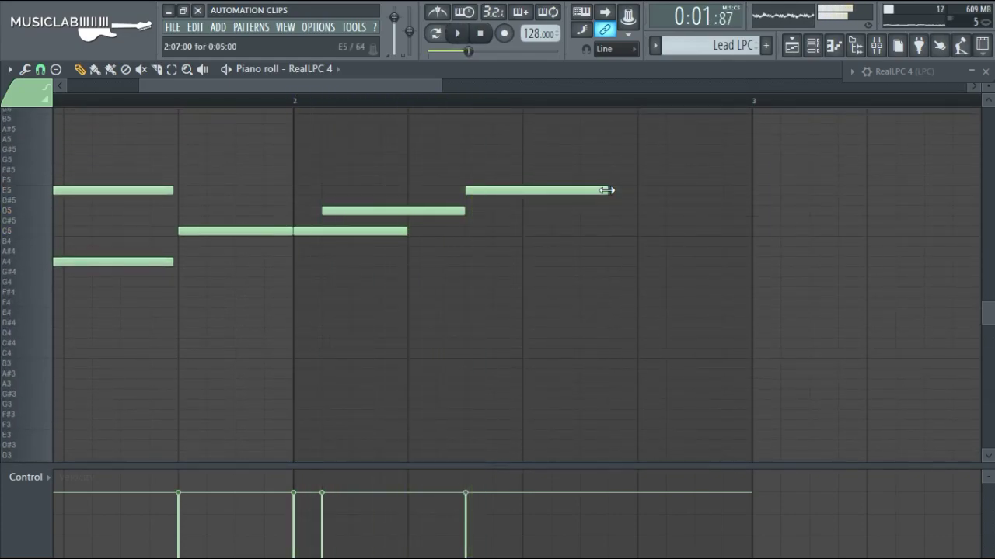
{"action": "key", "text": "space"}
{"action": "left_click_drag", "start_coordinate": [440, 87], "coordinate": [483, 87]}
{"action": "key", "text": "space"}
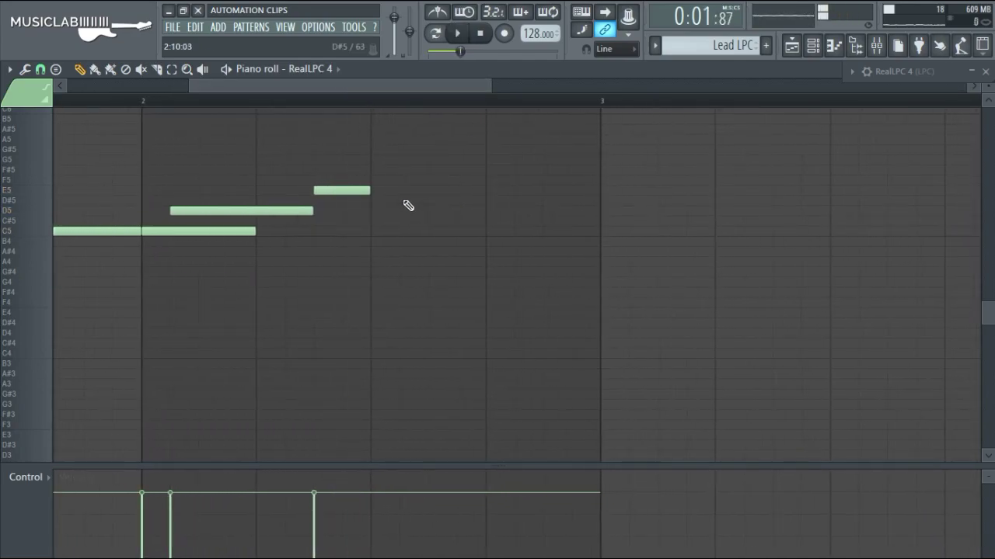
{"action": "key", "text": "space"}
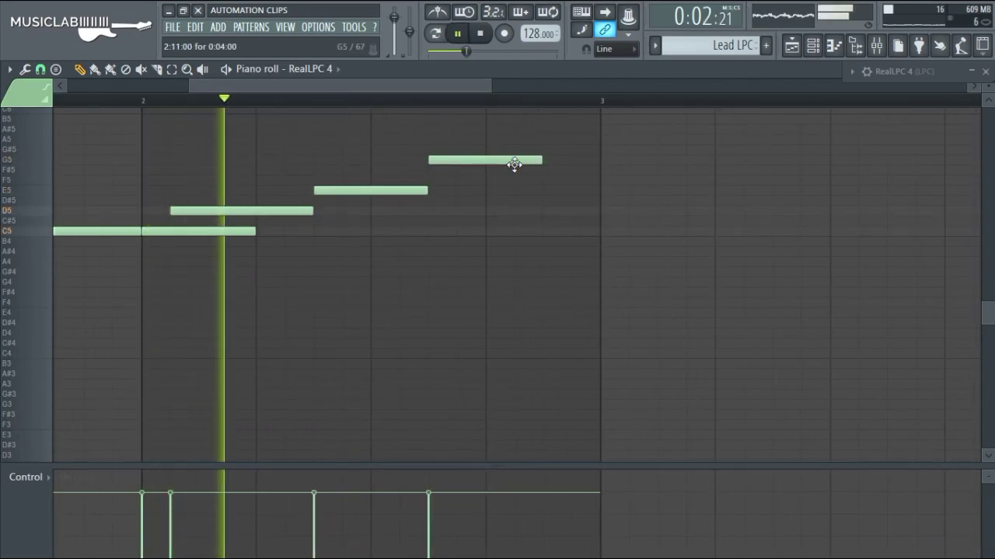
- Try other pitches after the E5, including A#4, then place a four-step G5 there and play the phrase
{"action": "right_click", "coordinate": [510, 162]}
{"action": "key", "text": "space"}
{"action": "key", "text": "space"}
{"action": "key", "text": "space"}
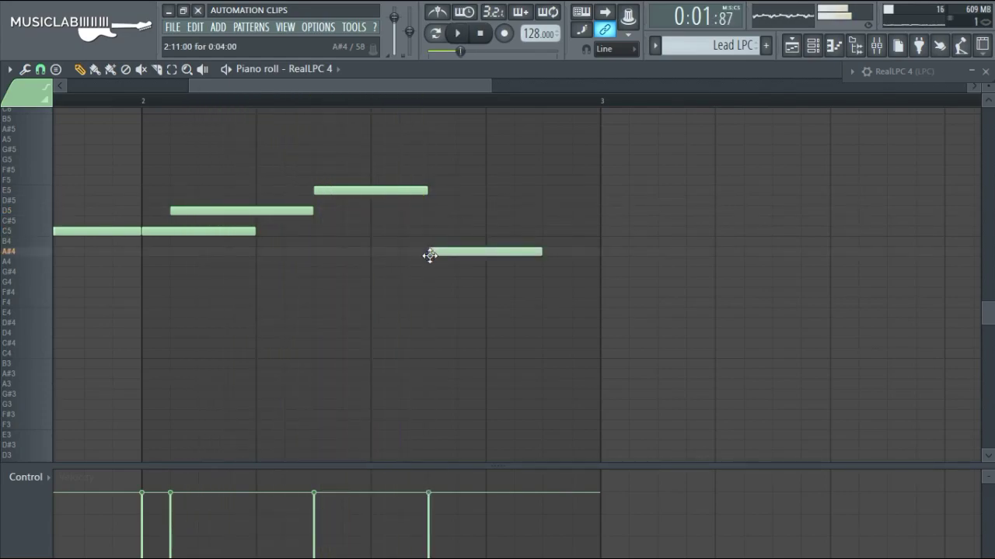
{"action": "key", "text": "space"}
{"action": "left_click", "coordinate": [430, 160]}
{"action": "key", "text": "space"}
{"action": "key", "text": "space"}
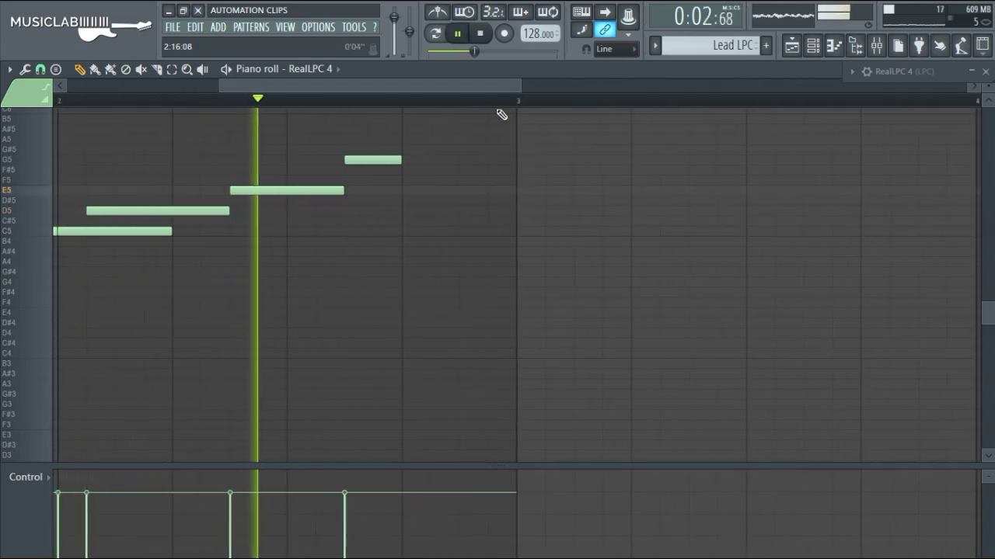
{"action": "key", "text": "space"}
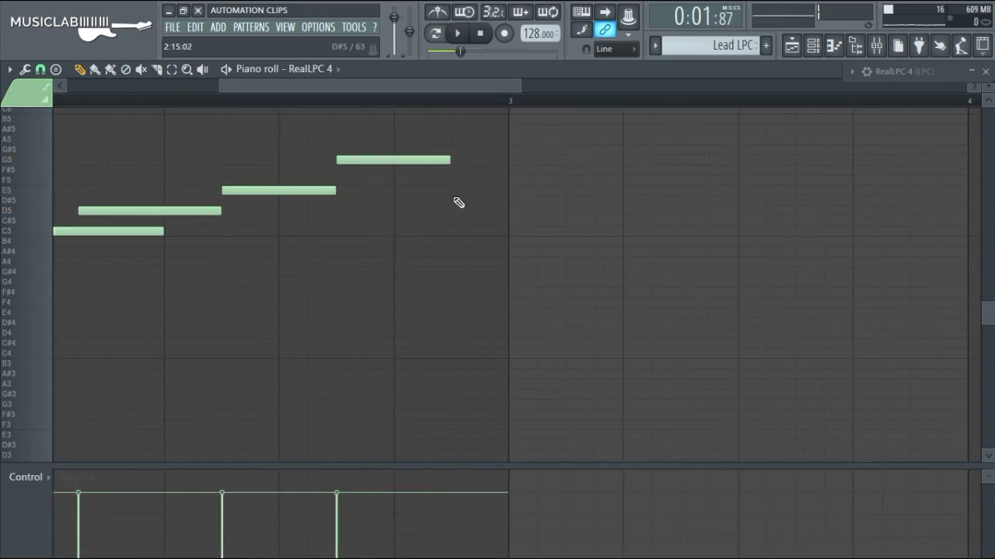
- Add an E5 right after the G5, shorten it to end on bar 3, and play it back
{"action": "left_click_drag", "start_coordinate": [454, 190], "coordinate": [452, 186]}
{"action": "key", "text": "space"}
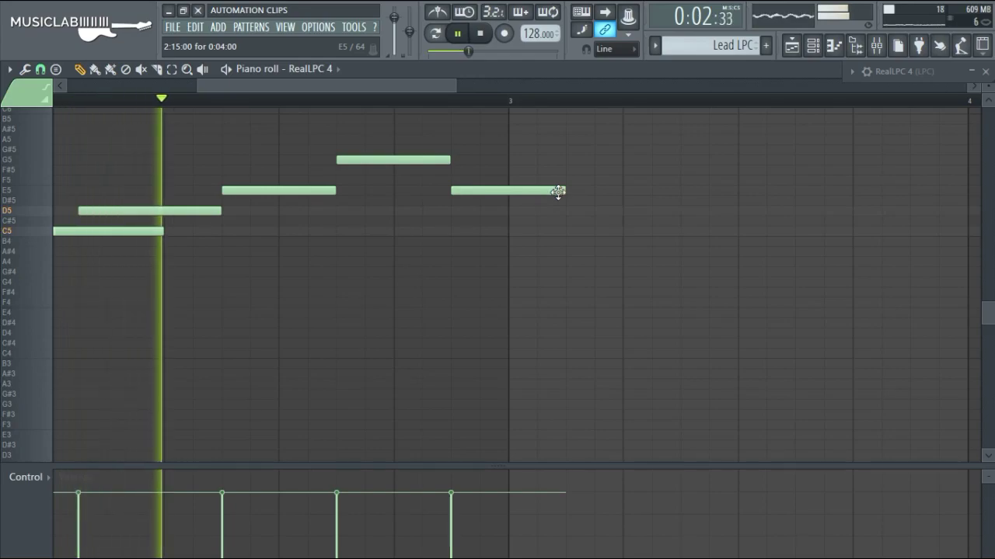
{"action": "left_click_drag", "start_coordinate": [551, 194], "coordinate": [508, 191]}
{"action": "key", "text": "space"}
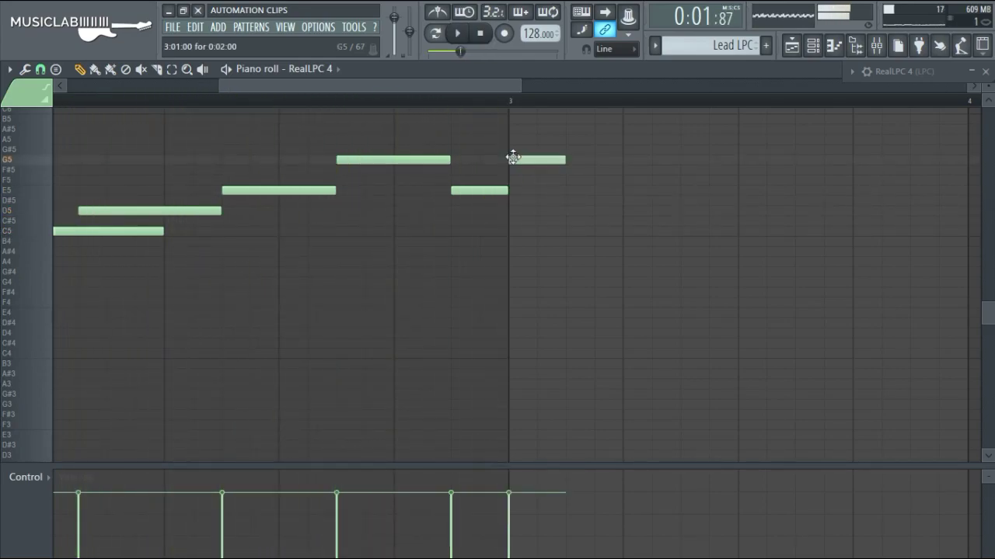
- Add a G5 on bar 3, extend it to twelve steps, and play the phrase from bar 2
{"action": "key", "text": "space"}
{"action": "left_click_drag", "start_coordinate": [565, 160], "coordinate": [842, 166]}
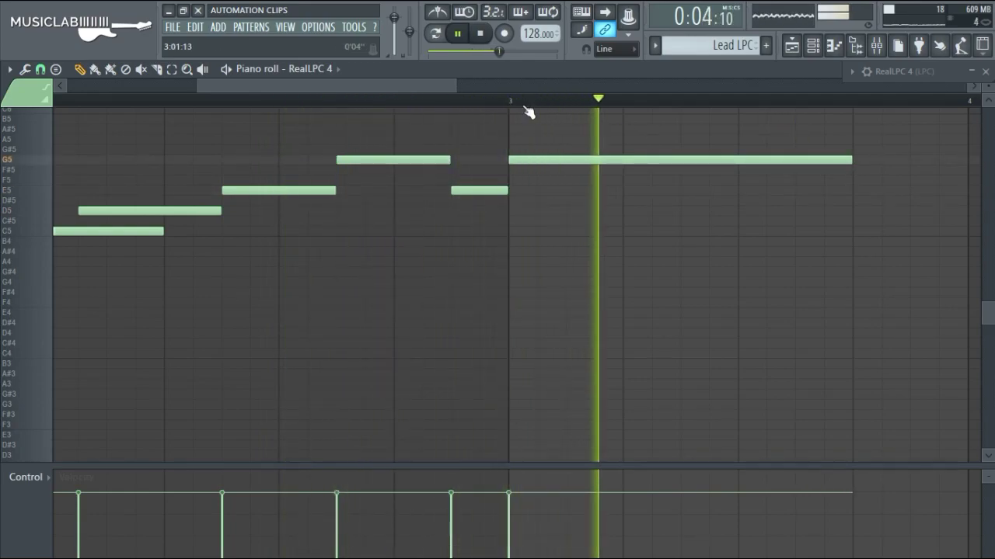
{"action": "mouse_move", "coordinate": [452, 85]}
{"action": "left_mouse_down"}
{"action": "mouse_move", "coordinate": [508, 89]}
{"action": "mouse_move", "coordinate": [452, 85]}
{"action": "left_mouse_up"}
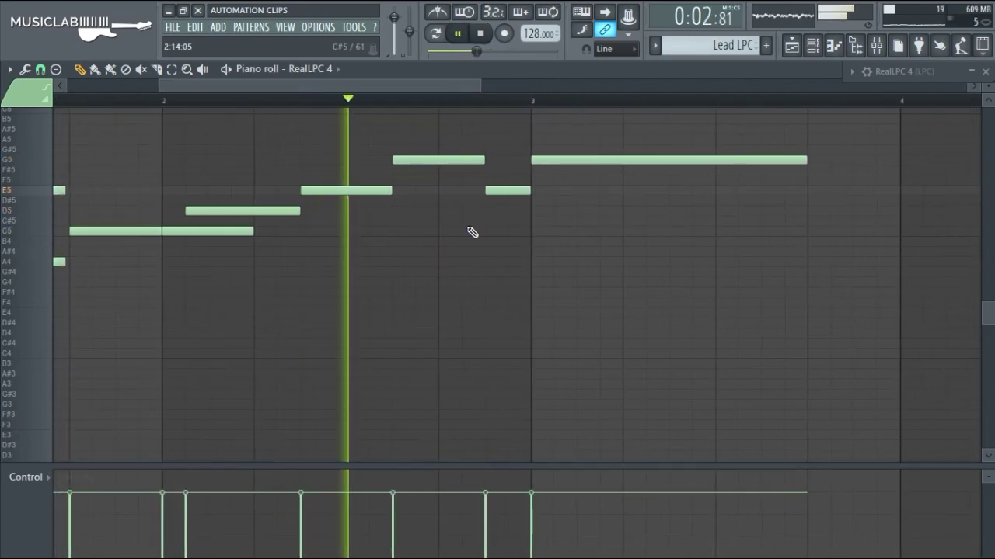
{"action": "scroll", "coordinate": [431, 252], "scroll_direction": "up", "scroll_amount": 1}
{"action": "scroll", "coordinate": [433, 256], "scroll_direction": "up", "scroll_amount": 2}
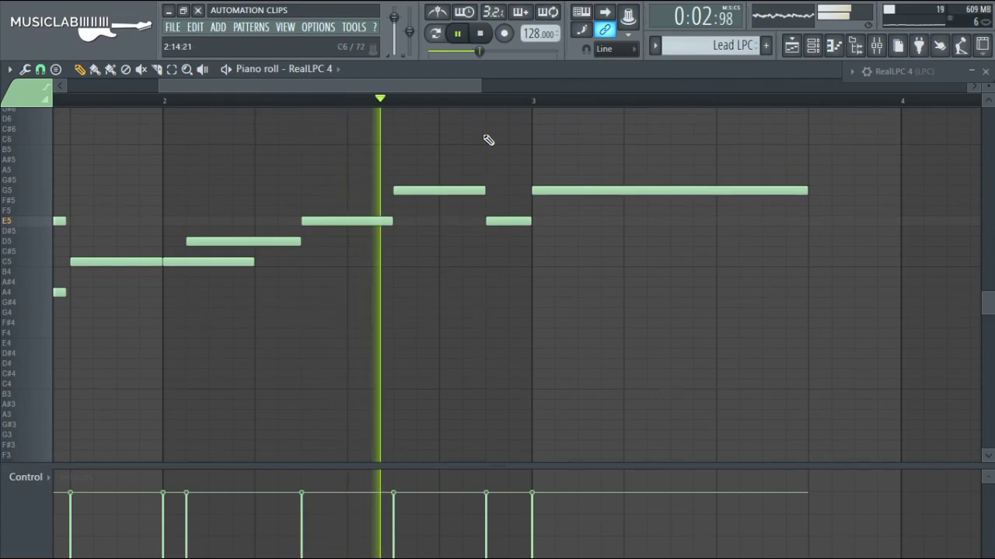
{"action": "key", "text": "space"}
- Select the C5, D5, E5 and G5 after bar 2, trim their ends by 1/6 step, and play them
{"action": "left_click_drag", "start_coordinate": [481, 85], "coordinate": [417, 94]}
{"action": "left_click_drag", "start_coordinate": [253, 135], "coordinate": [574, 329]}
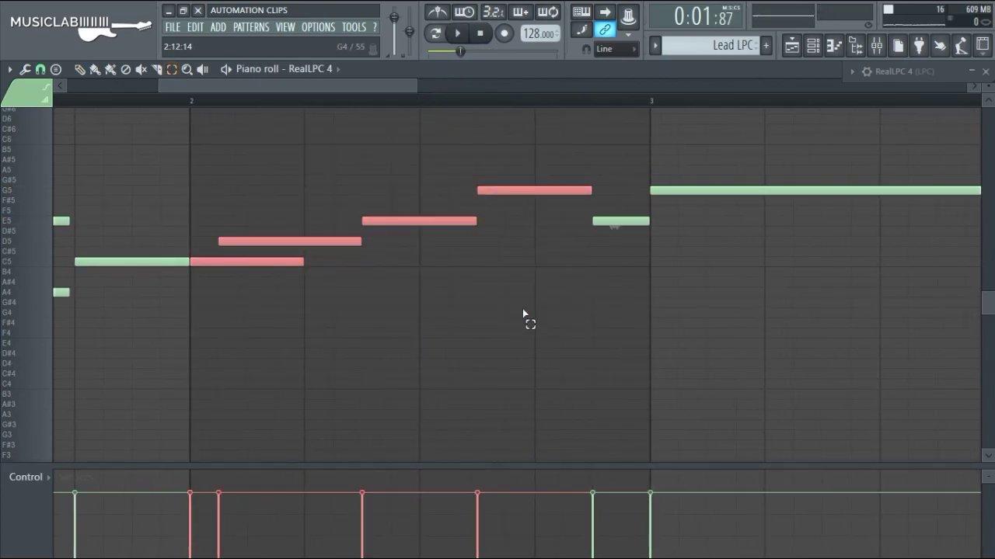
{"action": "left_click", "coordinate": [51, 71]}
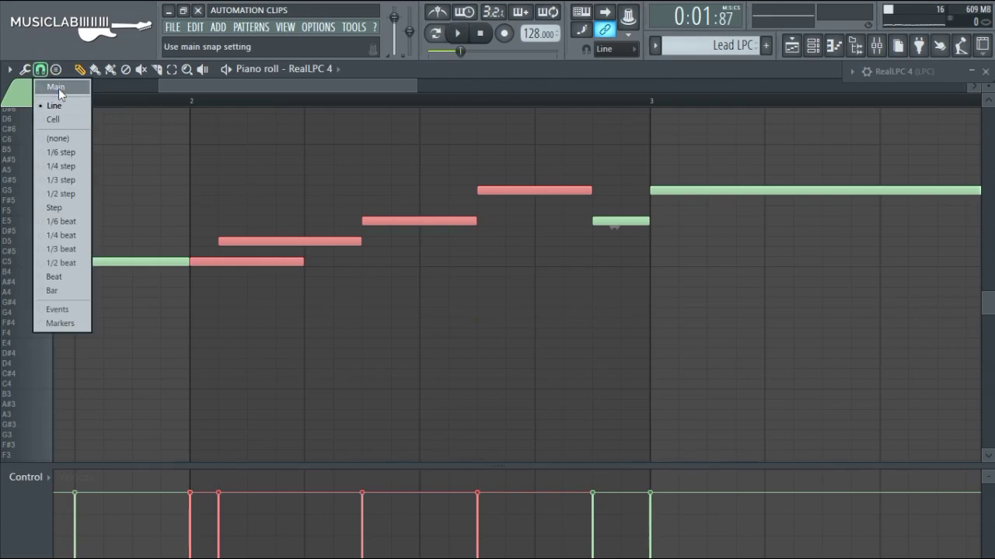
{"action": "left_click", "coordinate": [56, 151]}
{"action": "left_click_drag", "start_coordinate": [416, 92], "coordinate": [373, 93]}
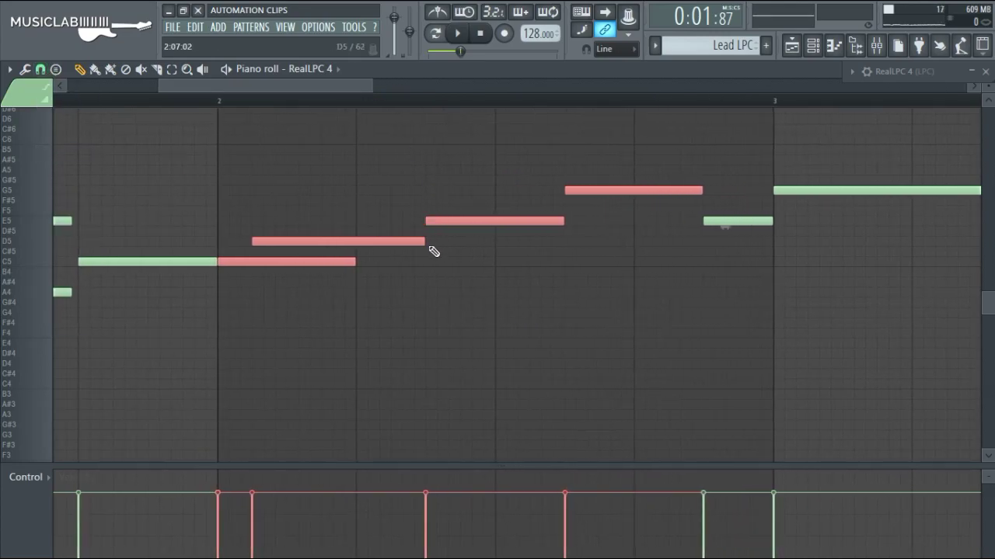
{"action": "key", "text": "space"}
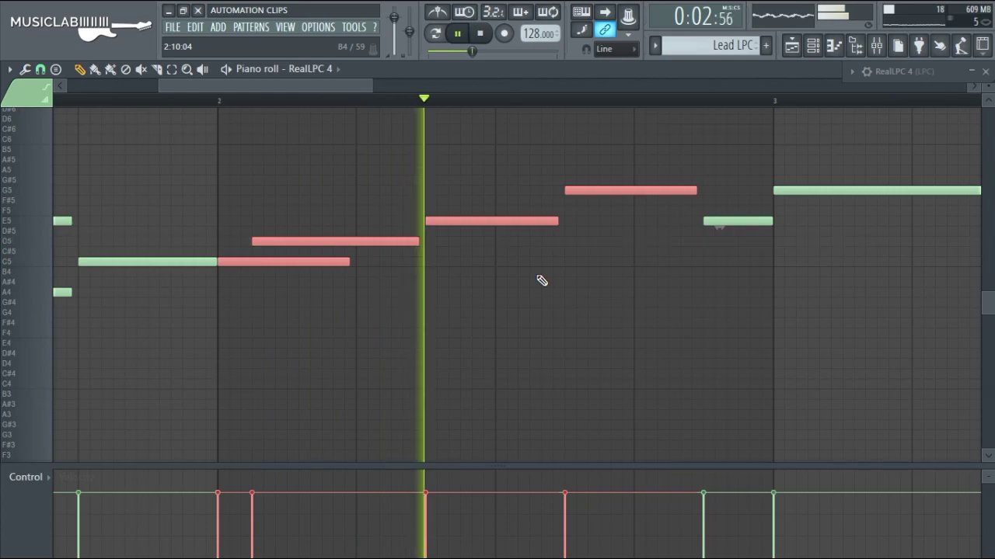
{"action": "key", "text": "space"}
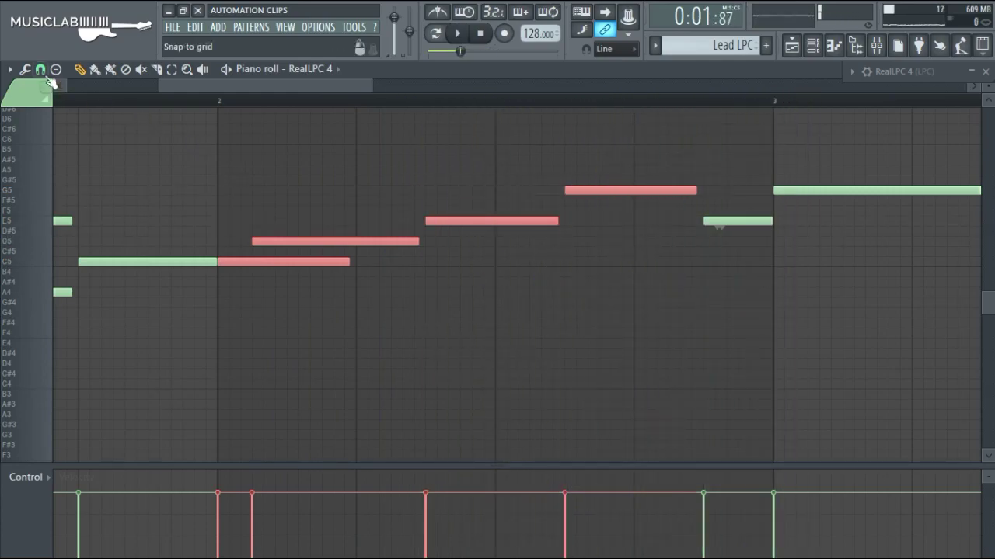
- Set snap back to Line and play the trimmed phrase from bar 2 through the long G5
{"action": "left_click", "coordinate": [47, 75]}
{"action": "left_click", "coordinate": [67, 110]}
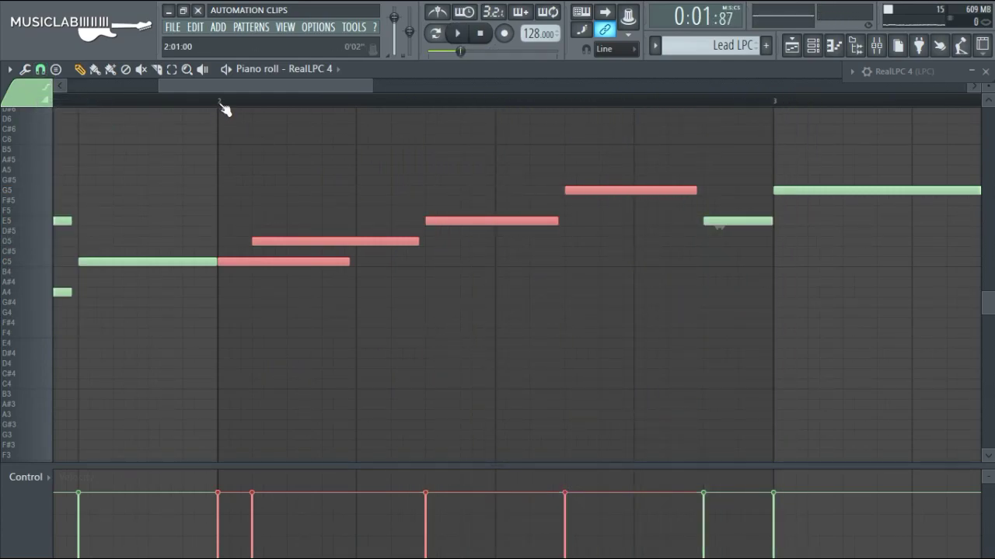
{"action": "left_click", "coordinate": [221, 104]}
{"action": "key", "text": "space"}
{"action": "left_click_drag", "start_coordinate": [369, 86], "coordinate": [490, 93]}
{"action": "key", "text": "space"}
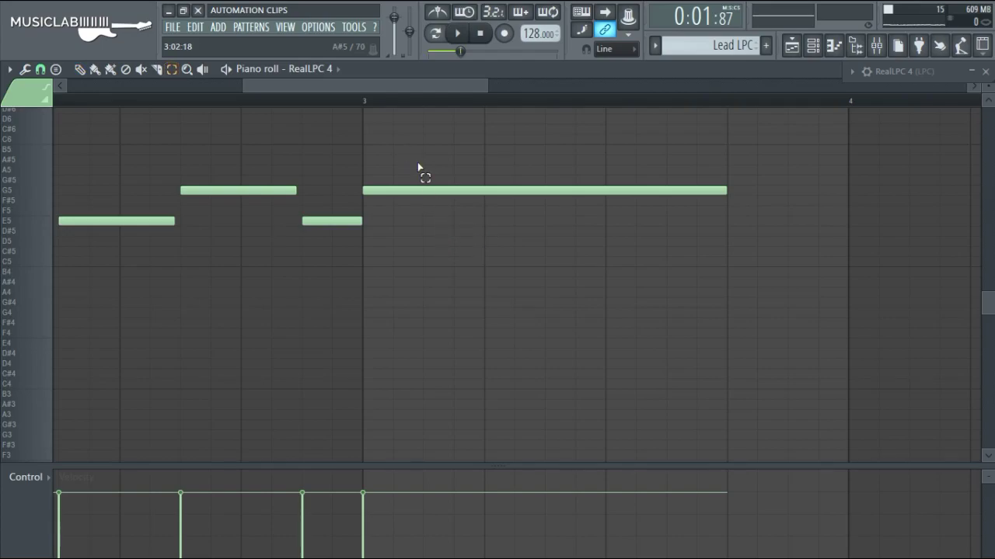
- Select the short E5 before bar 3 and shorten it with 1/6 step snap, leaving a gap of four 1/6 steps
{"action": "left_click_drag", "start_coordinate": [471, 183], "coordinate": [626, 255]}
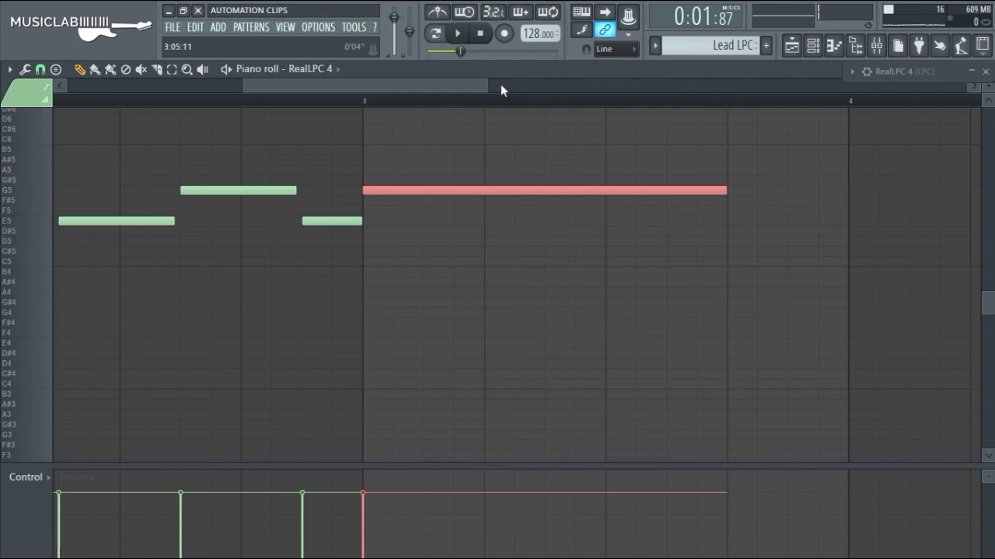
{"action": "left_click_drag", "start_coordinate": [487, 86], "coordinate": [434, 84]}
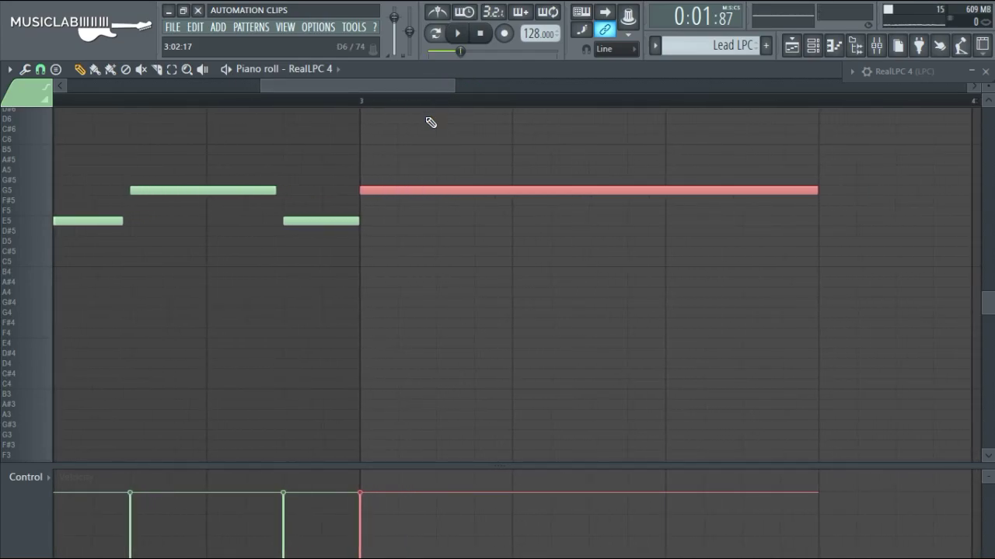
{"action": "left_click_drag", "start_coordinate": [452, 85], "coordinate": [435, 86]}
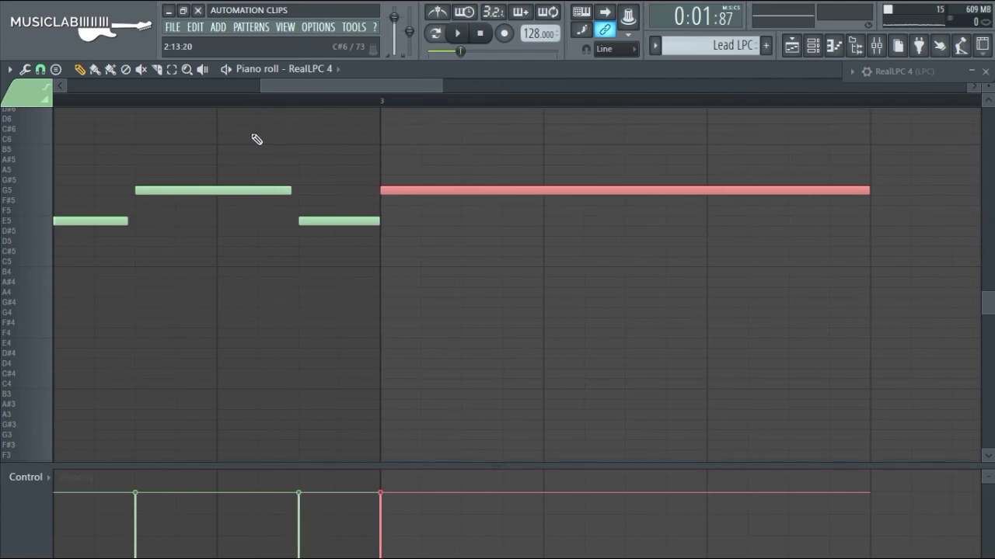
{"action": "left_click", "coordinate": [299, 102]}
{"action": "left_click_drag", "start_coordinate": [357, 146], "coordinate": [373, 303]}
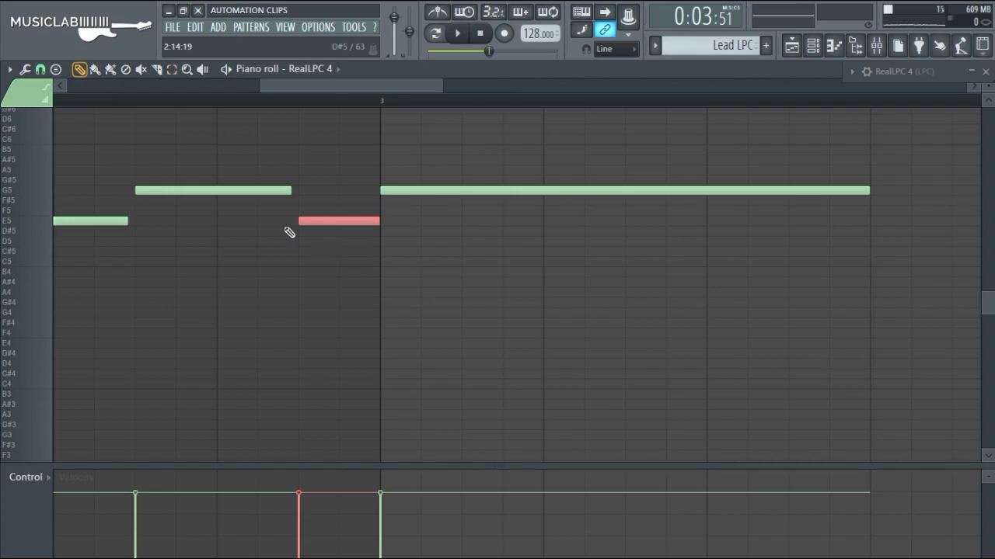
{"action": "left_click", "coordinate": [41, 69]}
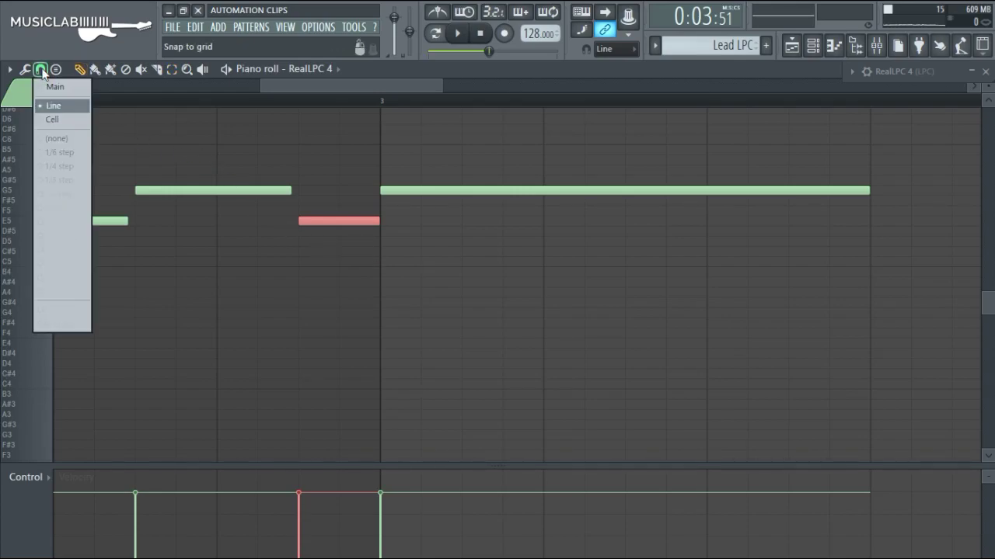
{"action": "left_click", "coordinate": [68, 154]}
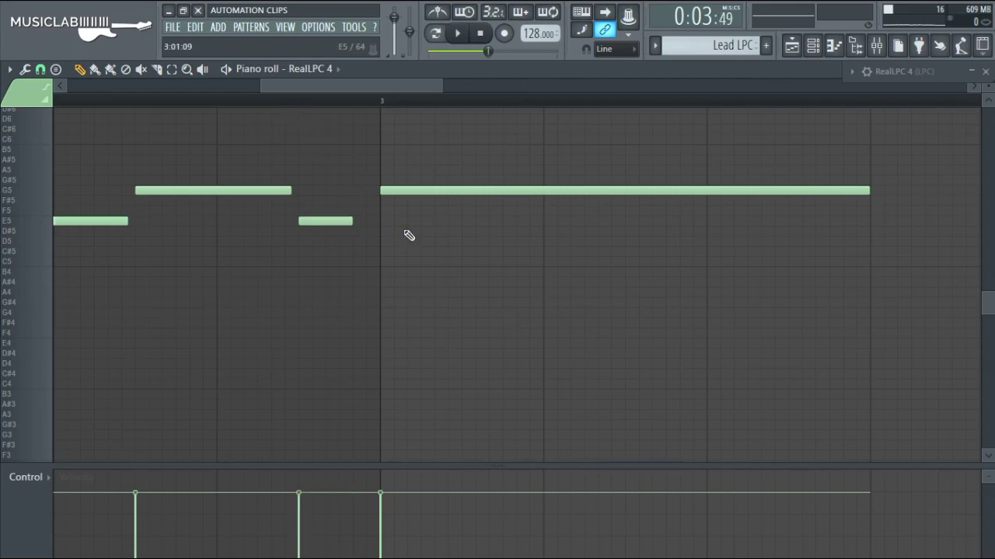
- Add ascending 1/6-step F4, G#4 and B4 notes in the gap before bar 3, and play from the preceding G5
{"action": "scroll", "coordinate": [385, 346], "scroll_direction": "down", "scroll_amount": 3}
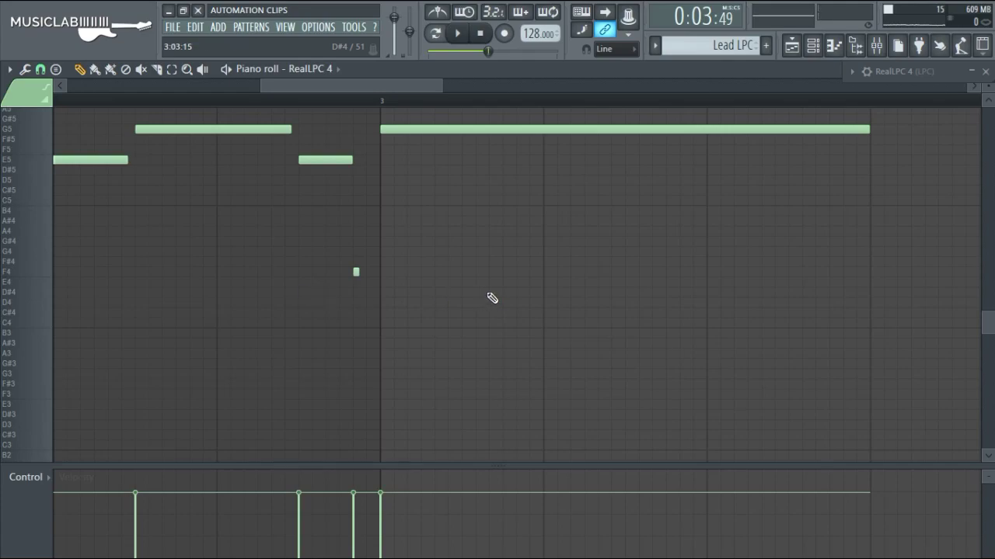
{"action": "scroll", "coordinate": [409, 307], "scroll_direction": "up", "scroll_amount": 3}
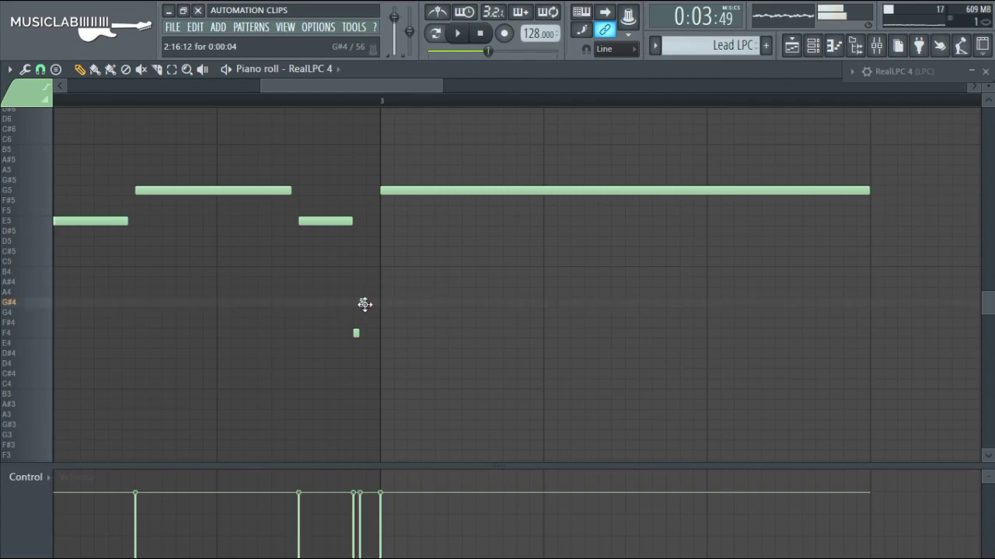
{"action": "key", "text": "space"}
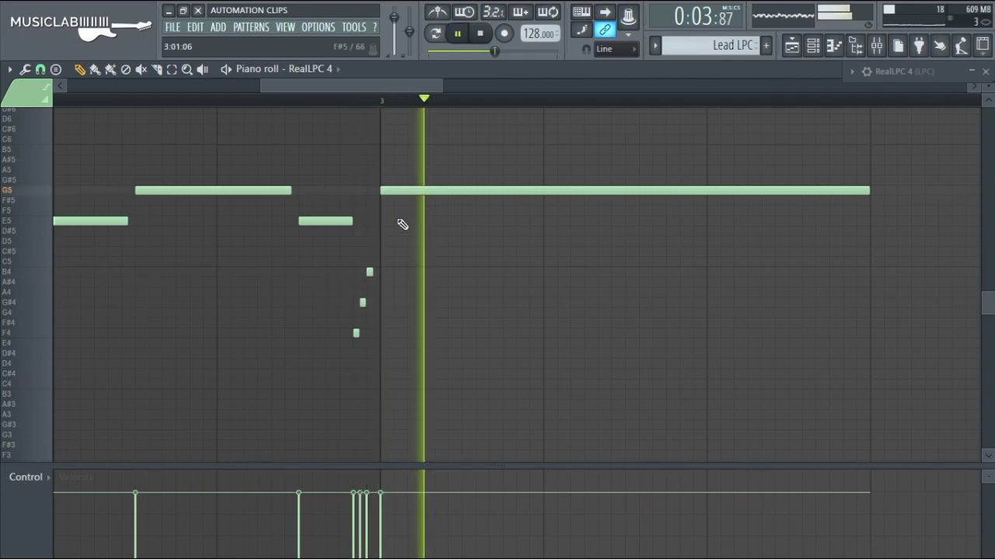
{"action": "key", "text": "space"}
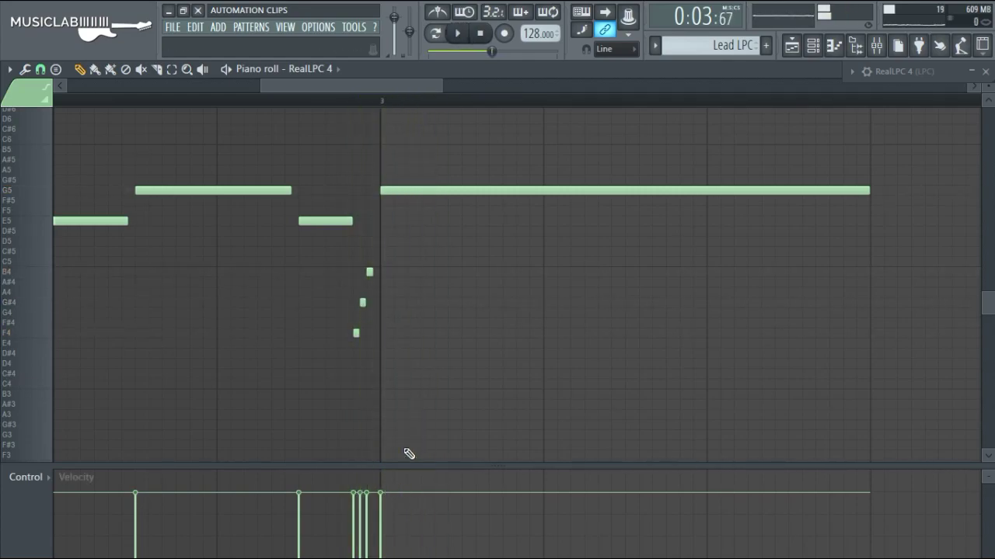
{"action": "left_click_drag", "start_coordinate": [379, 86], "coordinate": [358, 87]}
{"action": "left_click", "coordinate": [247, 99]}
{"action": "key", "text": "space"}
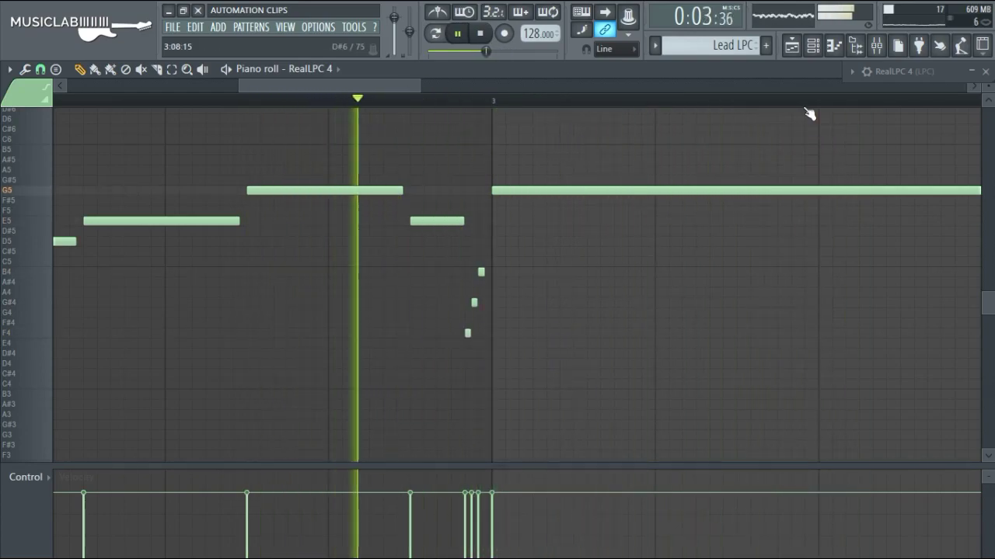
- Return to the playlist and play the lead part from just before bar 2
{"action": "key", "text": "space"}
{"action": "left_click", "coordinate": [792, 46]}
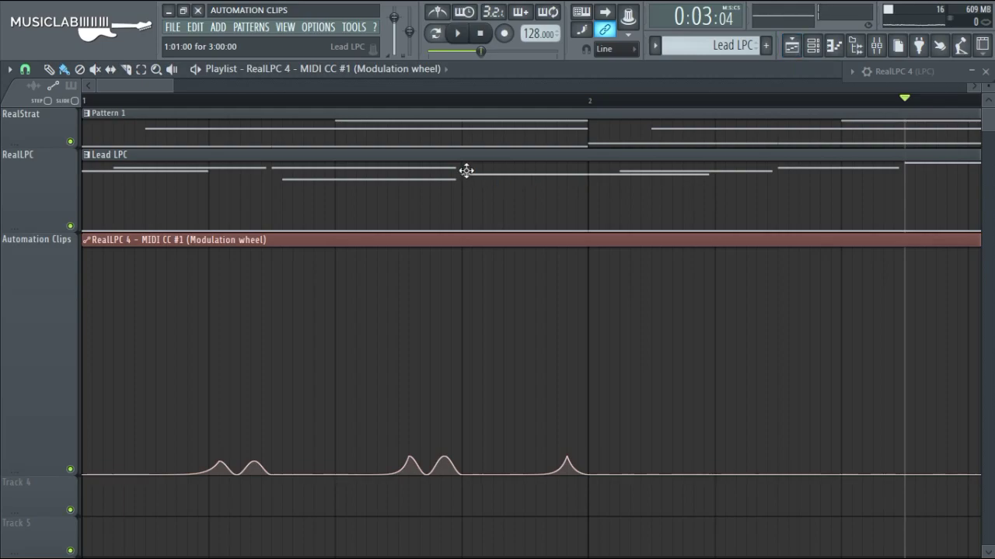
{"action": "left_click_drag", "start_coordinate": [160, 86], "coordinate": [199, 85]}
{"action": "left_click", "coordinate": [198, 102]}
{"action": "key", "text": "space"}
{"action": "key", "text": "space"}
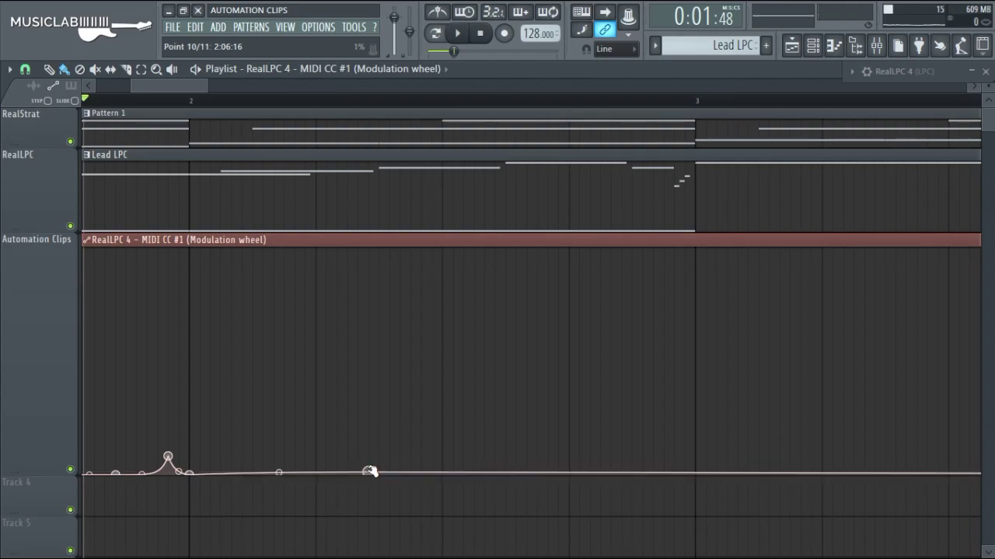
- Add a modulation bump after bar 2 that falls to 0% at 2:09:00, use Wave mode for its end point, and play it
{"action": "left_click_drag", "start_coordinate": [368, 471], "coordinate": [368, 435]}
{"action": "left_click_drag", "start_coordinate": [278, 442], "coordinate": [282, 476]}
{"action": "left_click_drag", "start_coordinate": [449, 444], "coordinate": [445, 476]}
{"action": "right_click", "coordinate": [444, 475]}
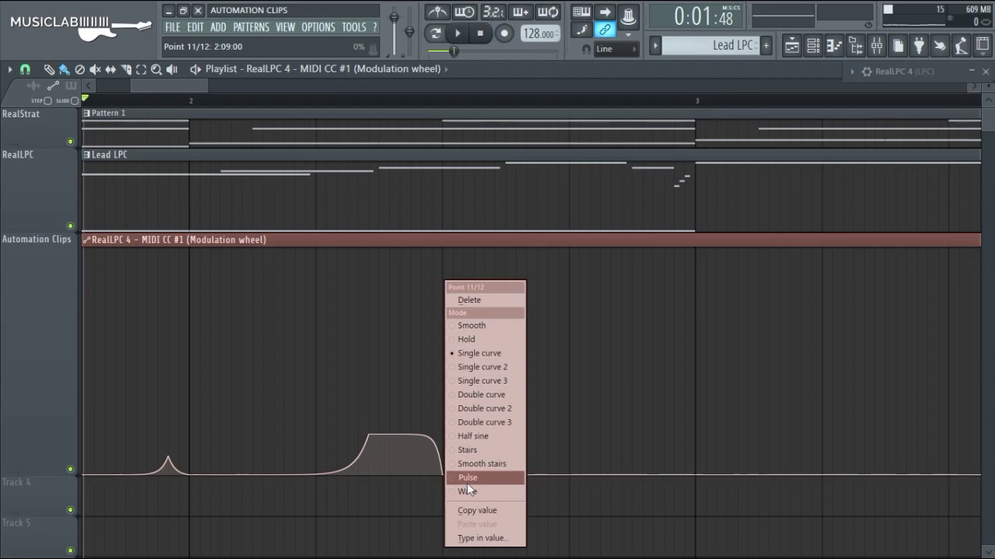
{"action": "left_click", "coordinate": [476, 491]}
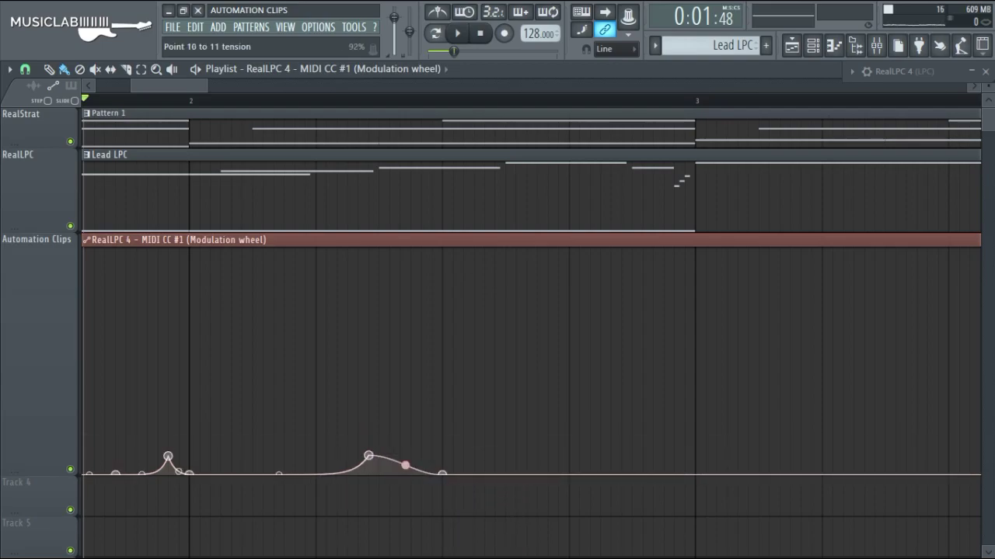
{"action": "key", "text": "space"}
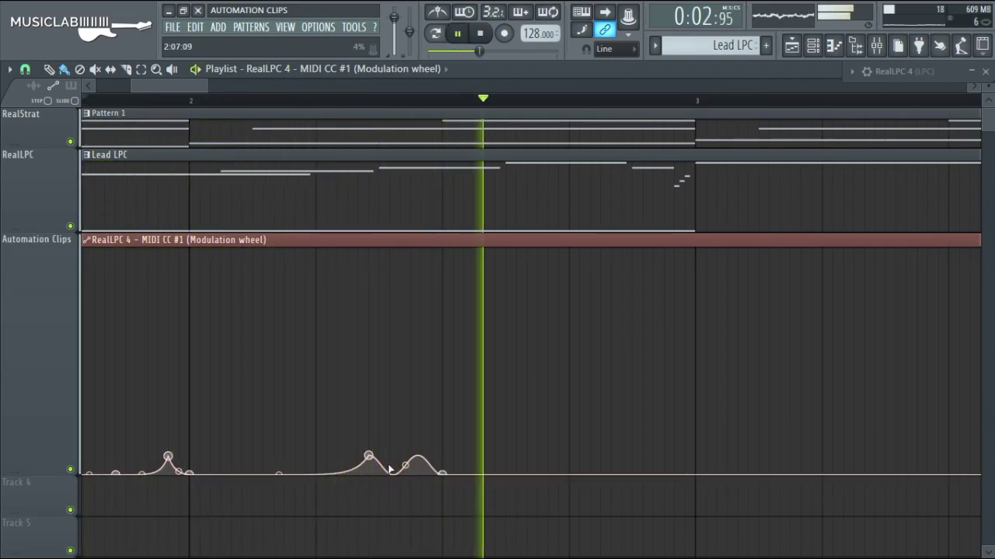
{"action": "key", "text": "space"}
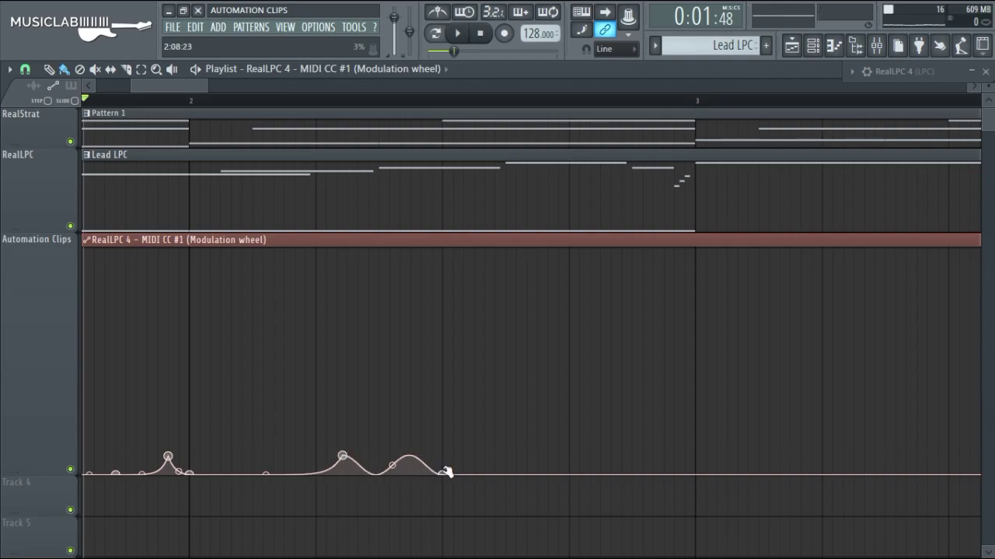
- Shift the bump's end point back to the end of the D5 note, lower its peak slightly, and replay it
{"action": "key", "text": "space"}
{"action": "left_click_drag", "start_coordinate": [445, 476], "coordinate": [381, 474]}
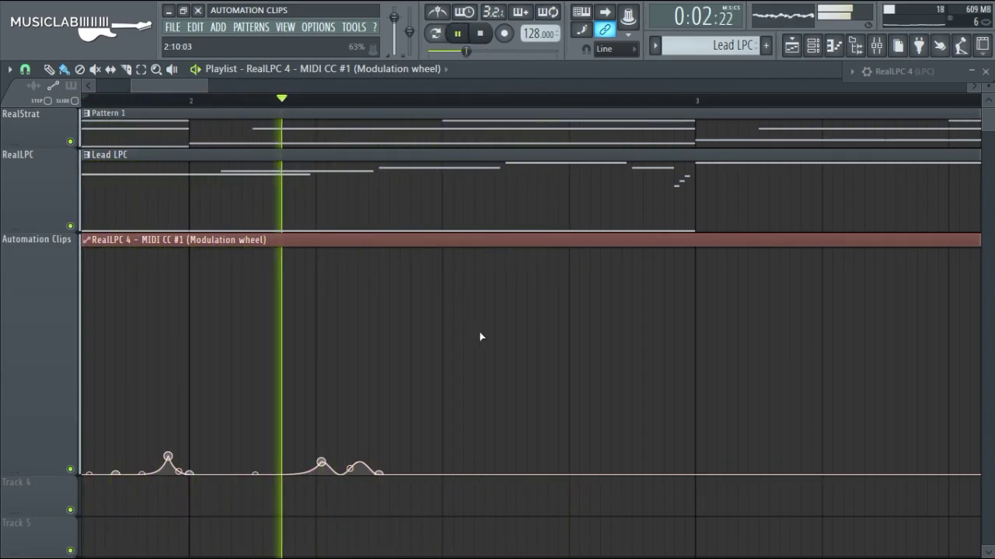
{"action": "key", "text": "space"}
- Add a second modulation bump over the E5 note, dropping to zero at its end in Wave mode, and play it
{"action": "right_click", "coordinate": [463, 449]}
{"action": "left_click_drag", "start_coordinate": [464, 474], "coordinate": [519, 484]}
{"action": "left_click", "coordinate": [508, 290]}
{"action": "left_click", "coordinate": [506, 448]}
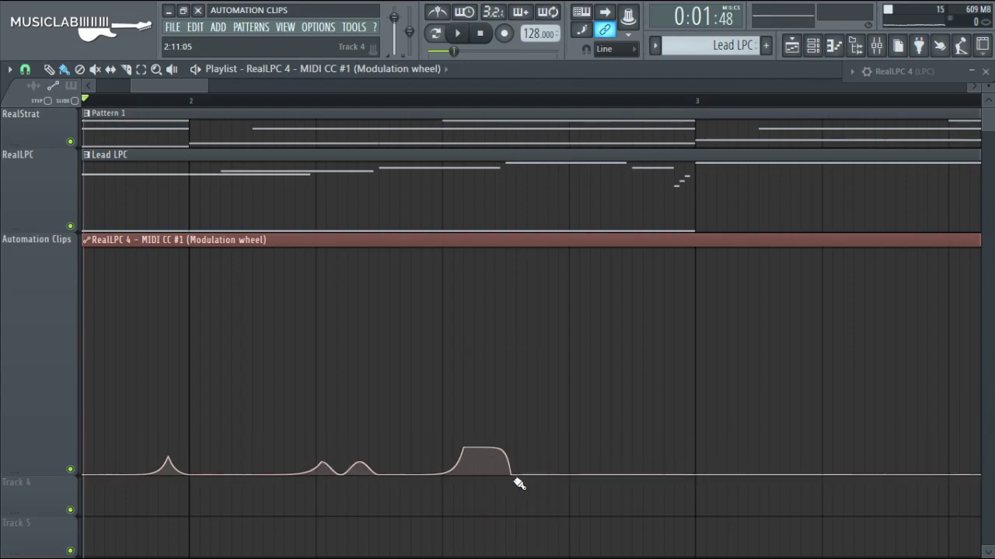
{"action": "right_click", "coordinate": [513, 481]}
{"action": "left_click", "coordinate": [543, 487]}
{"action": "key", "text": "space"}
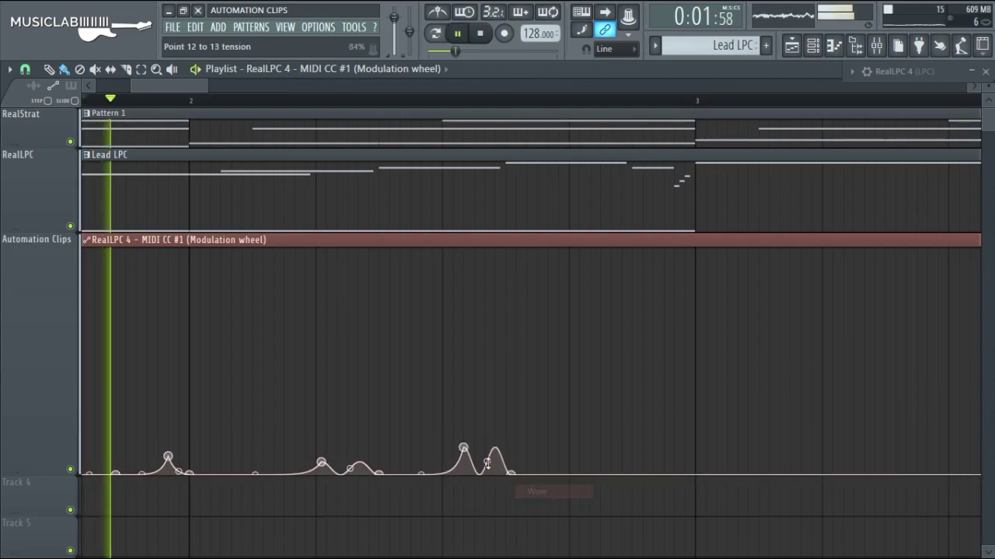
- Lower the peak of the E5 modulation bump to 8% and replay the passage
{"action": "key", "text": "space"}
{"action": "key", "text": "space"}
{"action": "mouse_move", "coordinate": [465, 449]}
{"action": "left_mouse_down"}
{"action": "mouse_move", "coordinate": [454, 458]}
{"action": "mouse_move", "coordinate": [466, 457]}
{"action": "left_mouse_up"}
{"action": "key", "text": "space"}
{"action": "key", "text": "space"}
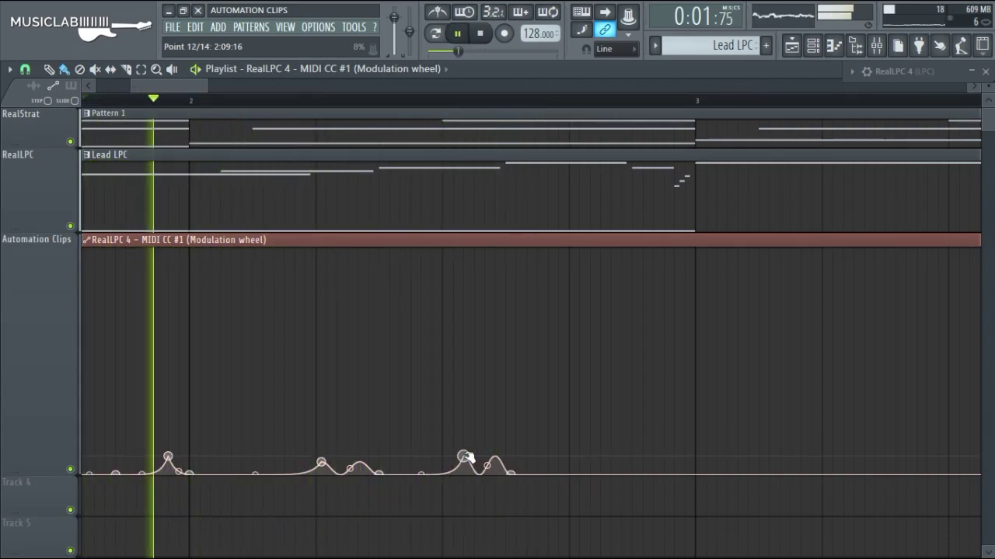
- Switch the E5 bump's end point to Single curve, shape its tension into one narrow spike, and play the phrase
{"action": "right_click", "coordinate": [513, 475]}
{"action": "left_click", "coordinate": [545, 363]}
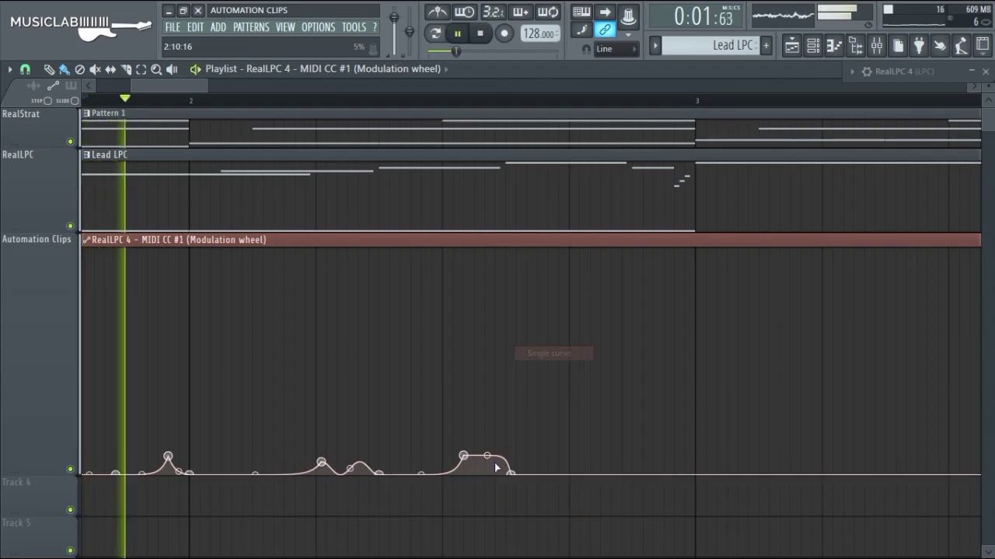
{"action": "mouse_move", "coordinate": [488, 455]}
{"action": "left_mouse_down"}
{"action": "mouse_move", "coordinate": [488, 472]}
{"action": "mouse_move", "coordinate": [475, 454]}
{"action": "left_mouse_up"}
{"action": "key", "text": "space"}
{"action": "key", "text": "space"}
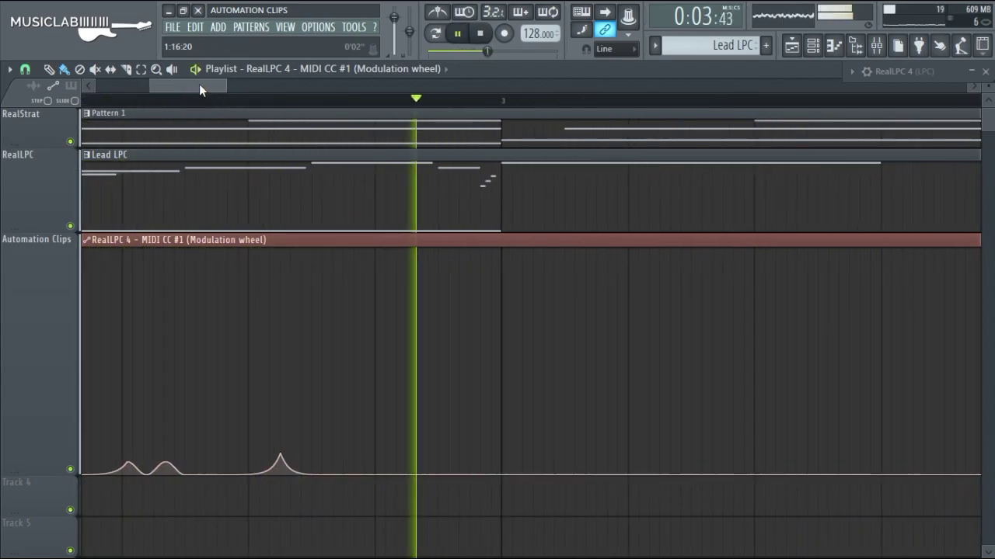
- Add a low modulation bump at the end of the G5 before bar 3, falling to 0% at 2:15:00 in Wave mode
{"action": "key", "text": "space"}
{"action": "left_click_drag", "start_coordinate": [365, 475], "coordinate": [328, 478]}
{"action": "left_click_drag", "start_coordinate": [412, 434], "coordinate": [414, 478]}
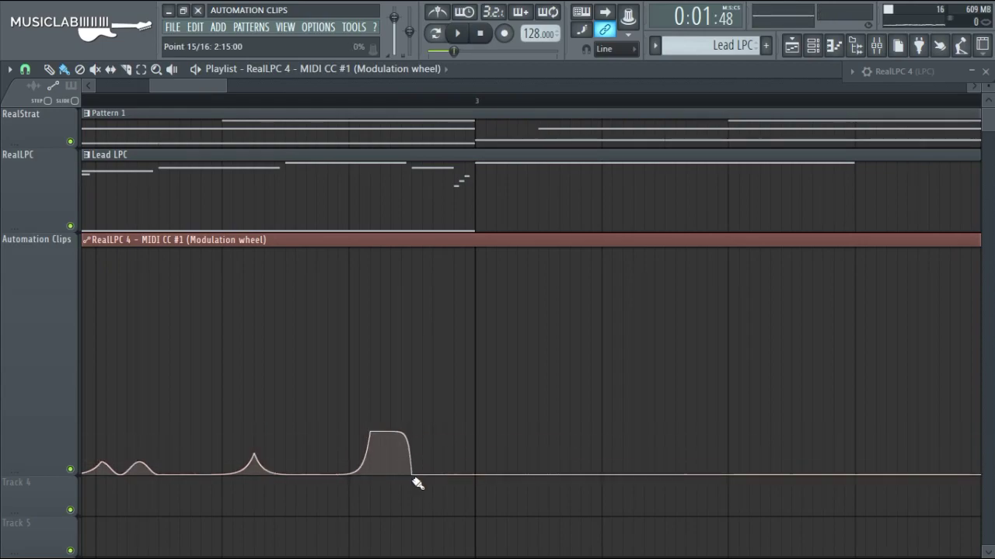
{"action": "key", "text": "space"}
{"action": "right_click", "coordinate": [413, 475]}
{"action": "left_click", "coordinate": [450, 490]}
{"action": "left_click_drag", "start_coordinate": [370, 431], "coordinate": [391, 463]}
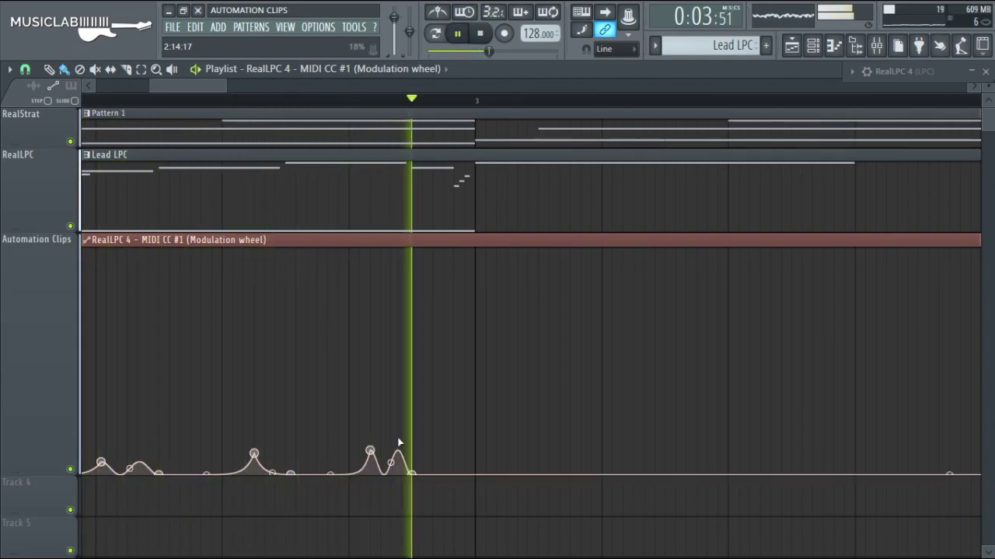
{"action": "mouse_move", "coordinate": [370, 450]}
{"action": "left_mouse_down"}
{"action": "mouse_move", "coordinate": [320, 468]}
{"action": "mouse_move", "coordinate": [359, 463]}
{"action": "left_mouse_up"}
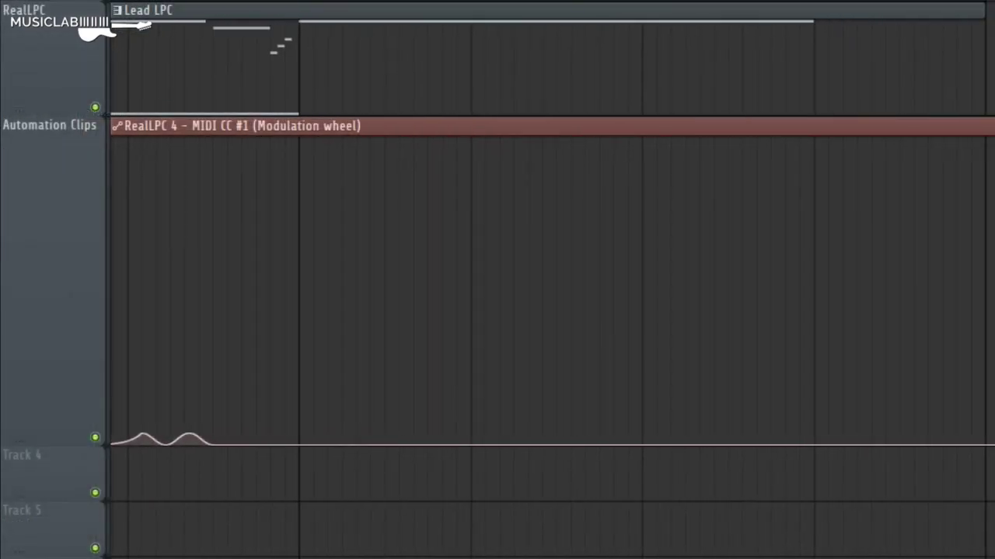
- Replay the phrase leading into bar 3 to check the vibrato on the G5
{"action": "key", "text": "space"}
{"action": "key", "text": "space"}
{"action": "key", "text": "space"}
{"action": "key", "text": "space"}
{"action": "key", "text": "space"}
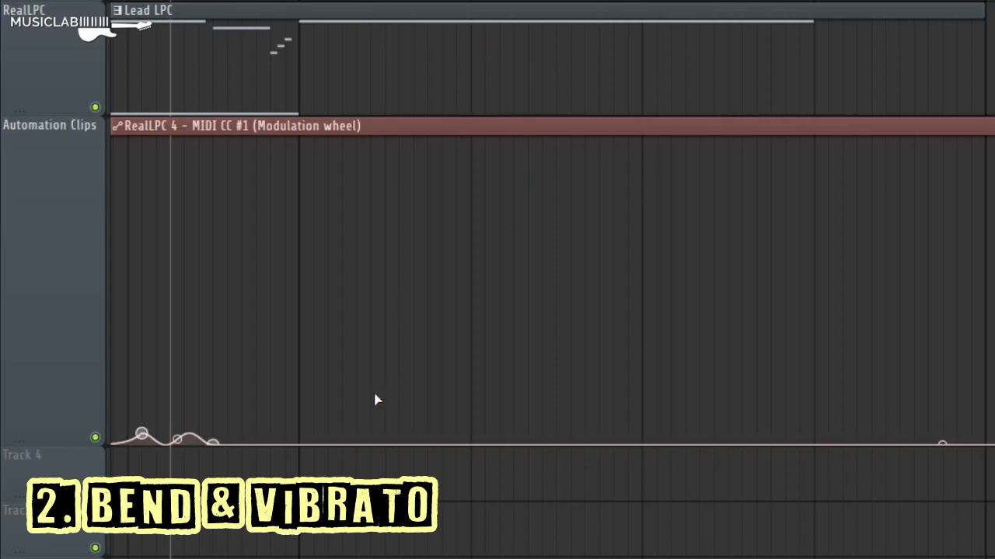
- Add modulation points at bar 3 and shortly after it, raise the second to bend the long G5, and listen to the bend
{"action": "left_click", "coordinate": [345, 442]}
{"action": "left_click_drag", "start_coordinate": [342, 440], "coordinate": [346, 392]}
{"action": "key", "text": "space"}
{"action": "key", "text": "space"}
{"action": "key", "text": "space"}
{"action": "key", "text": "space"}
{"action": "key", "text": "space"}
{"action": "key", "text": "space"}
{"action": "key", "text": "space"}
- Move the bend's peak slightly later in bar 3 and replay the long G5
{"action": "left_click_drag", "start_coordinate": [346, 393], "coordinate": [357, 394]}
{"action": "key", "text": "space"}
{"action": "key", "text": "space"}
{"action": "key", "text": "space"}
{"action": "key", "text": "space"}
{"action": "key", "text": "space"}
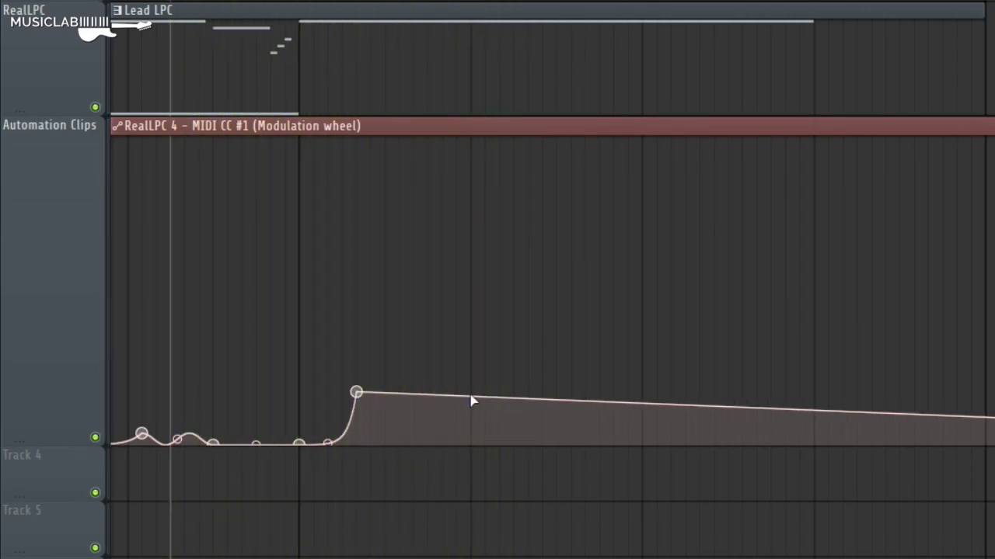
- Add a raised point after the bend and another at the long G5's end, using Wave mode between them for vibrato
{"action": "right_click", "coordinate": [532, 398]}
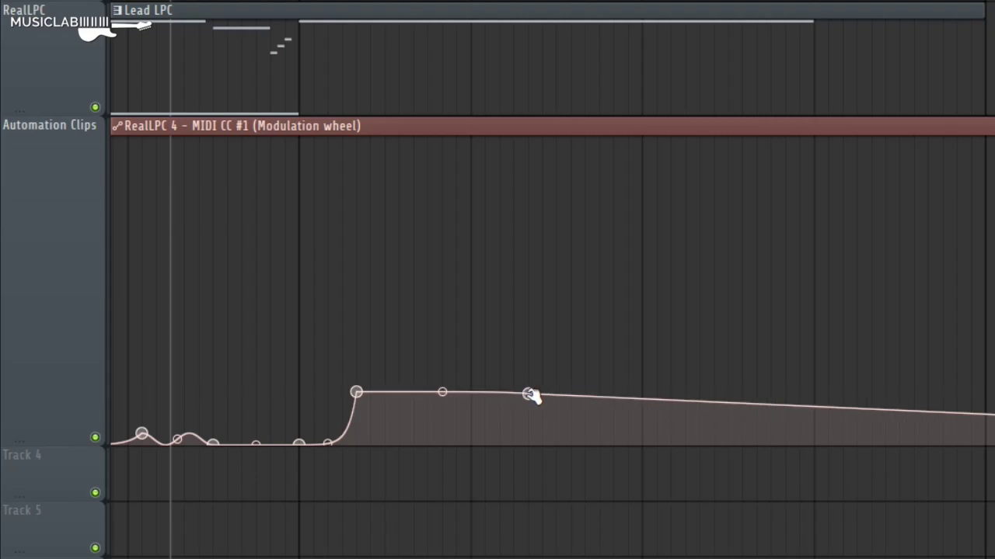
{"action": "left_click_drag", "start_coordinate": [528, 394], "coordinate": [520, 371]}
{"action": "right_click", "coordinate": [800, 381]}
{"action": "left_click_drag", "start_coordinate": [800, 380], "coordinate": [813, 388]}
{"action": "right_click", "coordinate": [815, 390]}
{"action": "left_click", "coordinate": [870, 459]}
- Play the long G5's vibrato, adjust its wave starting height and lower its end point to deepen the wave
{"action": "key", "text": "space"}
{"action": "key", "text": "space"}
{"action": "left_click_drag", "start_coordinate": [671, 376], "coordinate": [671, 359]}
{"action": "key", "text": "space"}
{"action": "key", "text": "space"}
{"action": "left_click_drag", "start_coordinate": [815, 392], "coordinate": [817, 408]}
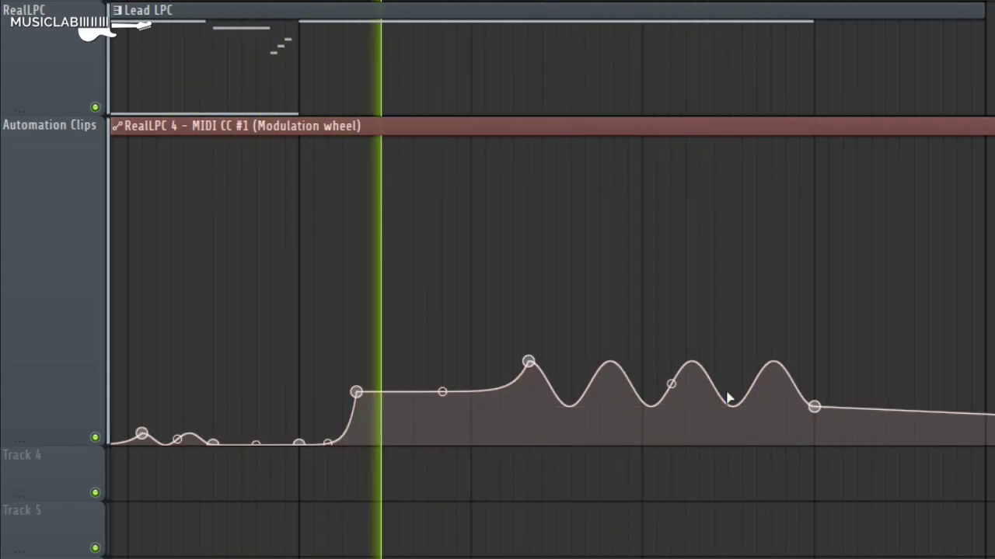
- Reduce the vibrato depth by lowering its start point and raising its end point, and increase the wave to four and a half cycles
{"action": "left_click_drag", "start_coordinate": [533, 360], "coordinate": [533, 371]}
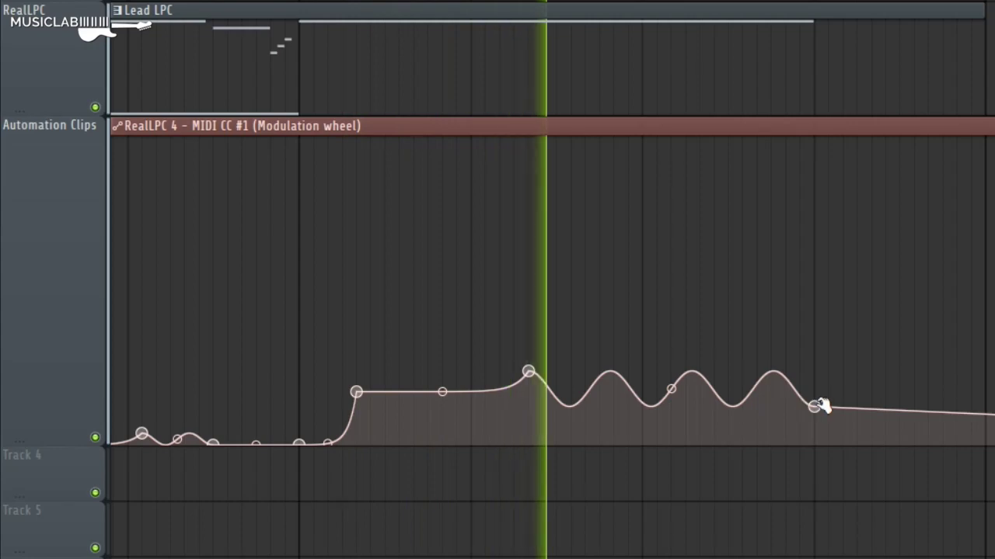
{"action": "left_click_drag", "start_coordinate": [816, 408], "coordinate": [817, 402]}
{"action": "left_click_drag", "start_coordinate": [673, 386], "coordinate": [673, 379]}
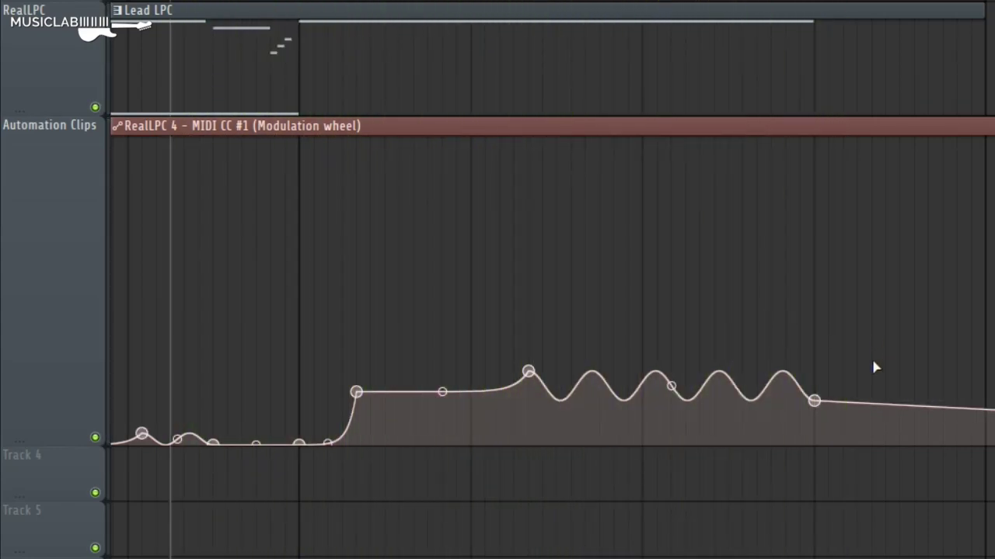
- Move the vibrato's end point earlier, add a Single curve point at zero on the long G5's end, and play the result
{"action": "left_click_drag", "start_coordinate": [813, 402], "coordinate": [780, 403]}
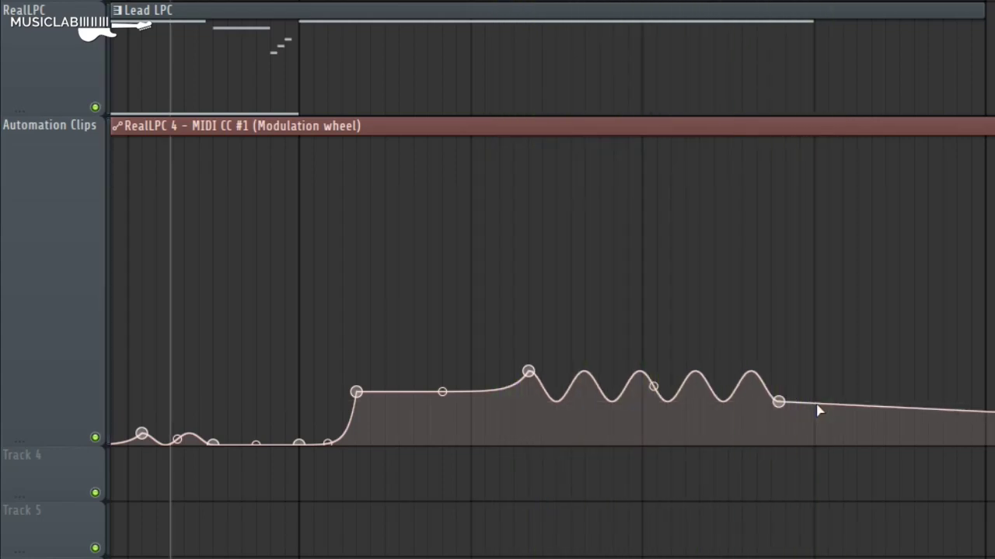
{"action": "right_click", "coordinate": [817, 448]}
{"action": "right_click", "coordinate": [817, 447]}
{"action": "left_click", "coordinate": [854, 281]}
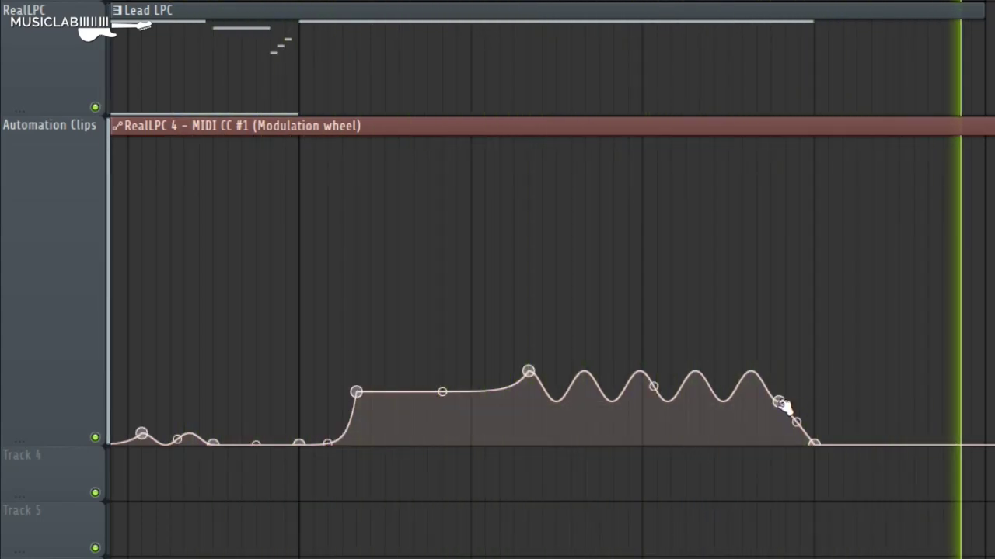
{"action": "left_click_drag", "start_coordinate": [779, 402], "coordinate": [764, 404]}
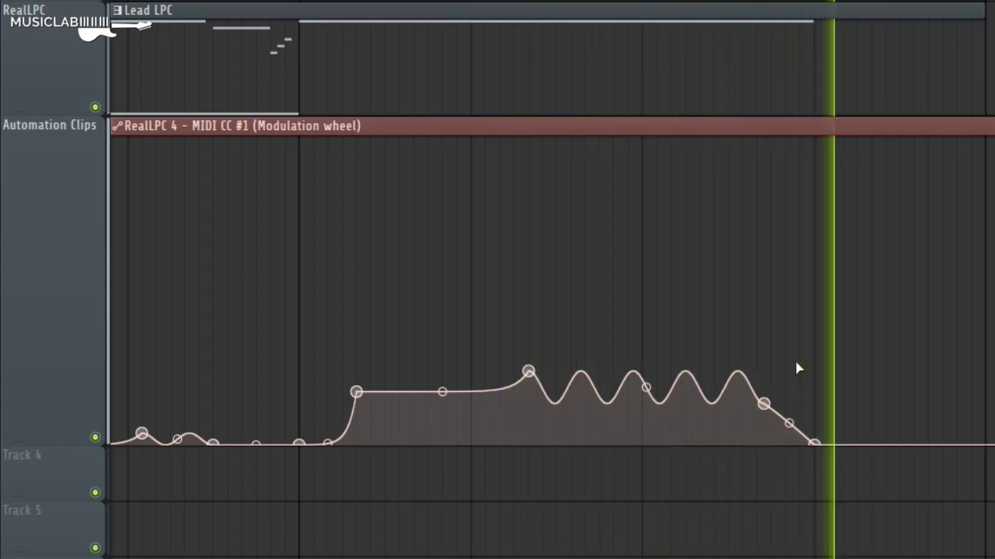
{"action": "key", "text": "space"}
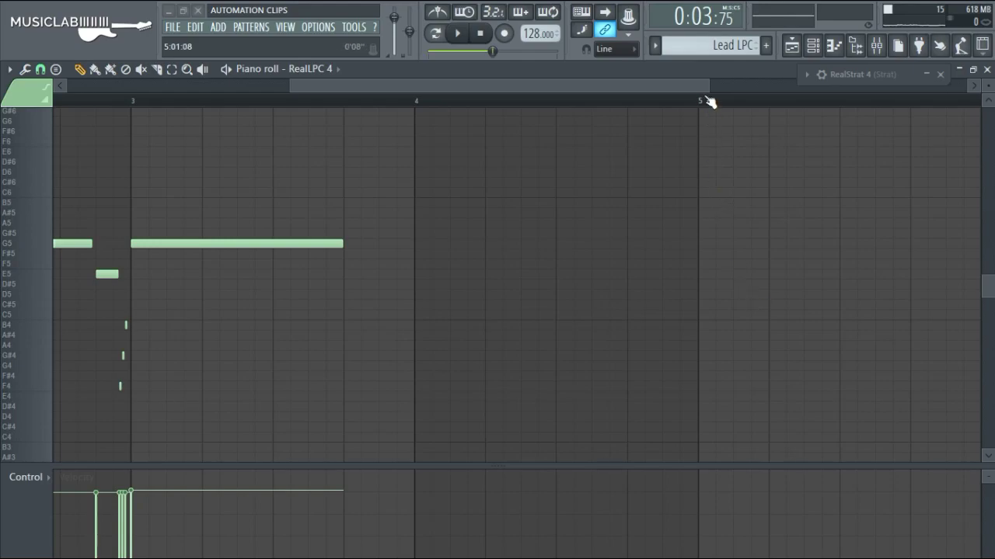
- Draw a long A3 note in the RealLPC piano roll starting just before bar 4, and extend its end to bar 5
{"action": "left_click_drag", "start_coordinate": [705, 89], "coordinate": [654, 89]}
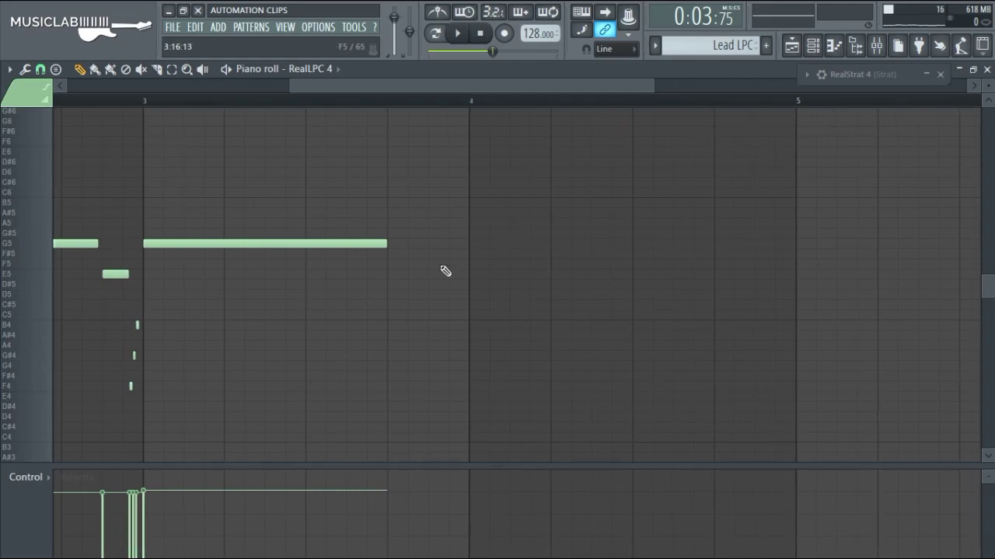
{"action": "scroll", "coordinate": [507, 334], "scroll_direction": "down", "scroll_amount": 5}
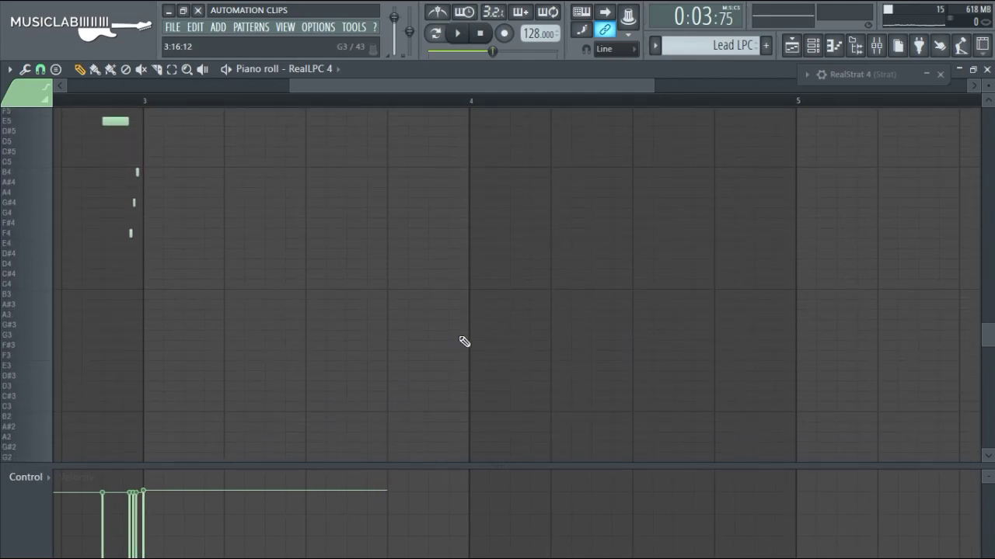
{"action": "left_click_drag", "start_coordinate": [436, 319], "coordinate": [741, 331]}
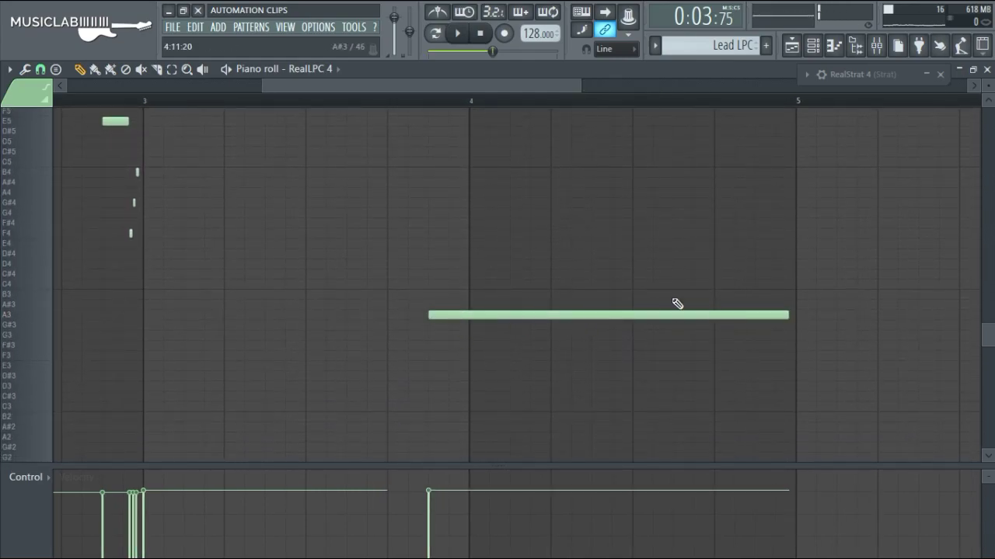
{"action": "key", "text": "e"}
{"action": "left_click_drag", "start_coordinate": [603, 291], "coordinate": [634, 342]}
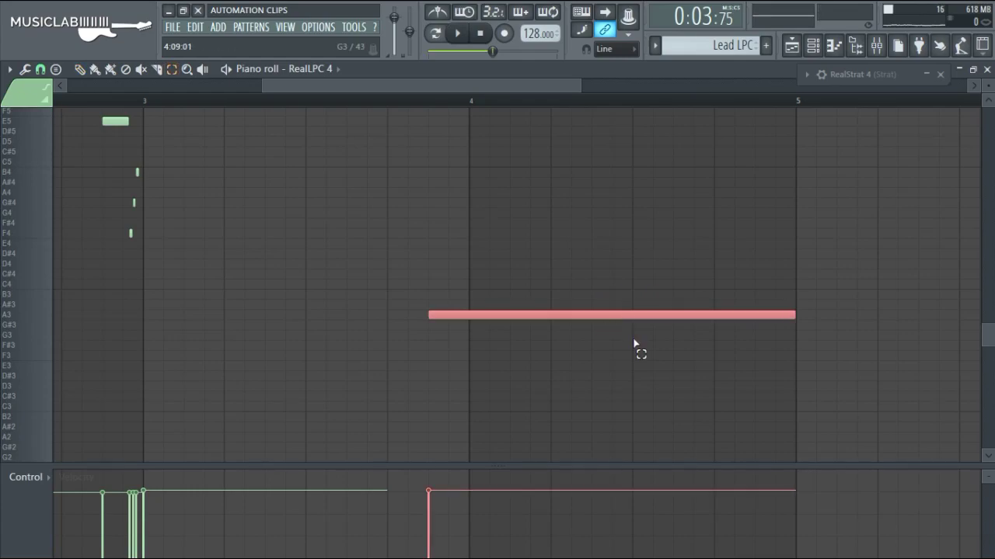
{"action": "key", "text": "p"}
- Deselect the A3 note and play the lead from bar 3 into it
{"action": "scroll", "coordinate": [626, 343], "scroll_direction": "up", "scroll_amount": 2}
{"action": "scroll", "coordinate": [624, 334], "scroll_direction": "down", "scroll_amount": 2}
{"action": "scroll", "coordinate": [743, 265], "scroll_direction": "up", "scroll_amount": 1}
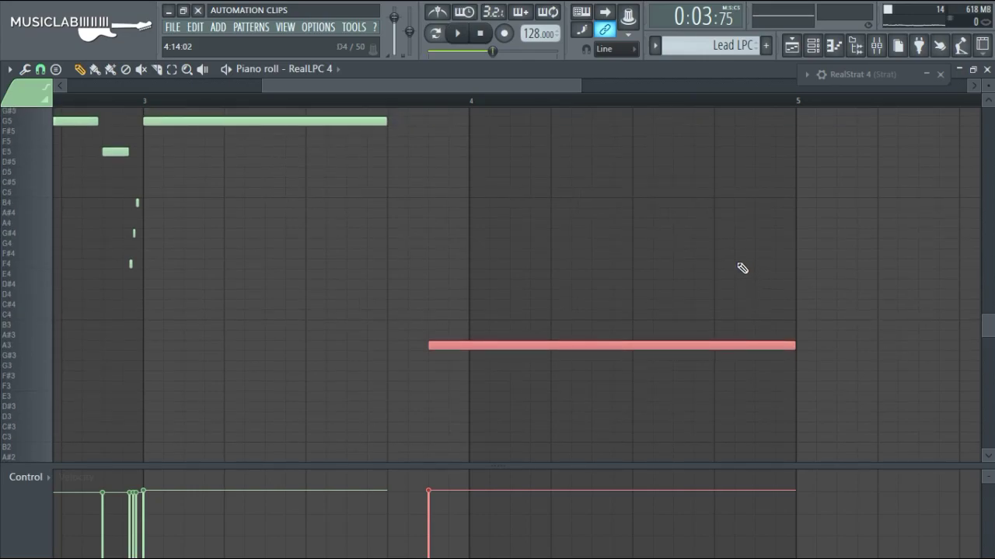
{"action": "scroll", "coordinate": [505, 291], "scroll_direction": "up", "scroll_amount": 2}
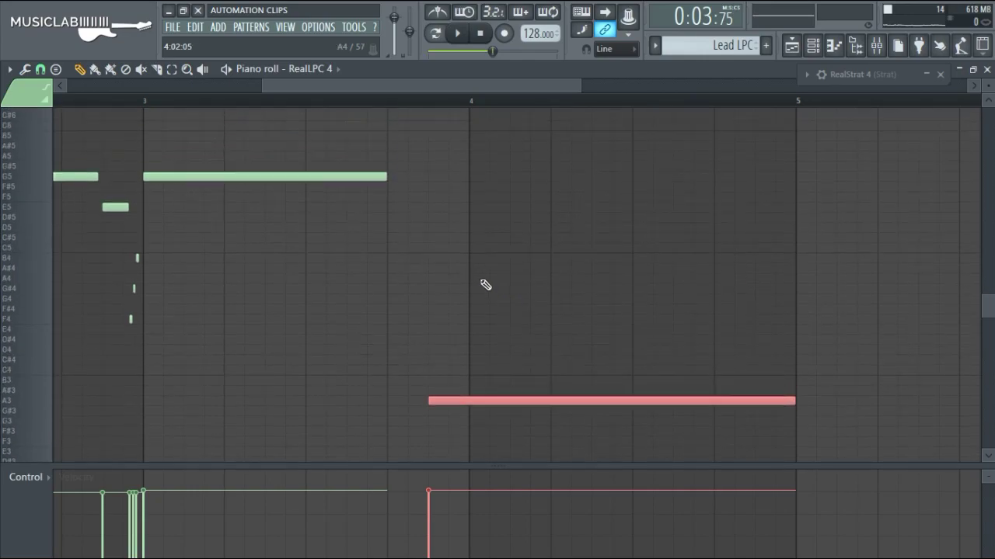
{"action": "double_click", "coordinate": [142, 101]}
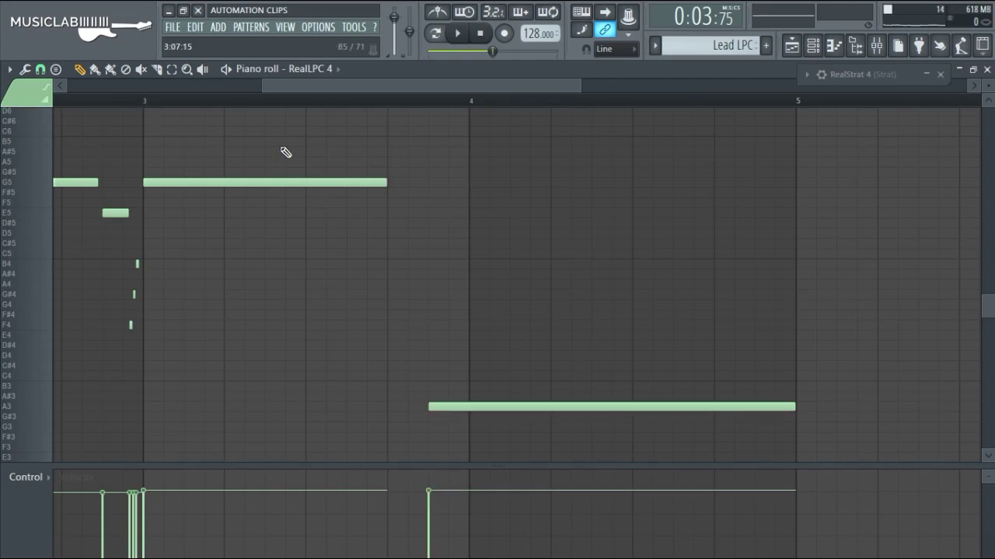
{"action": "key", "text": "space"}
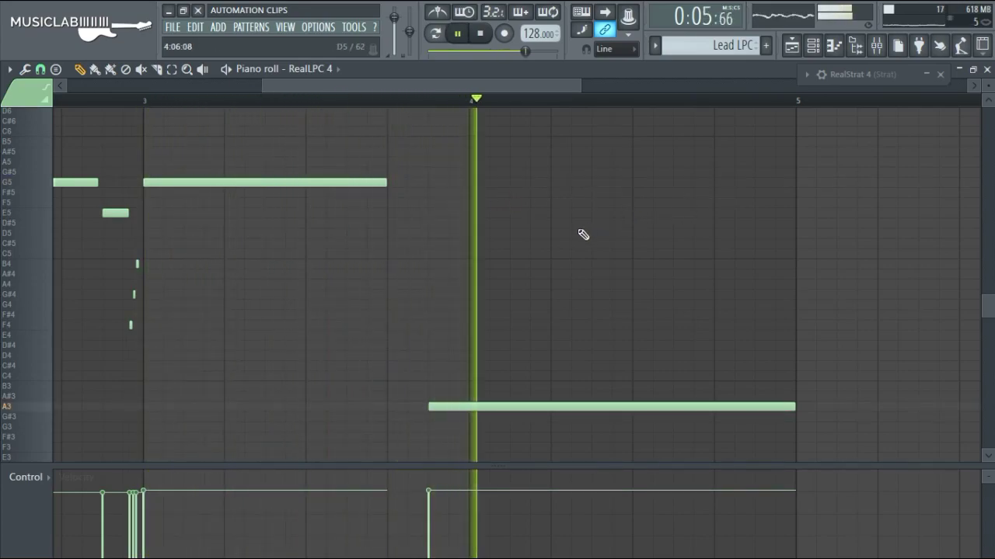
{"action": "key", "text": "space"}
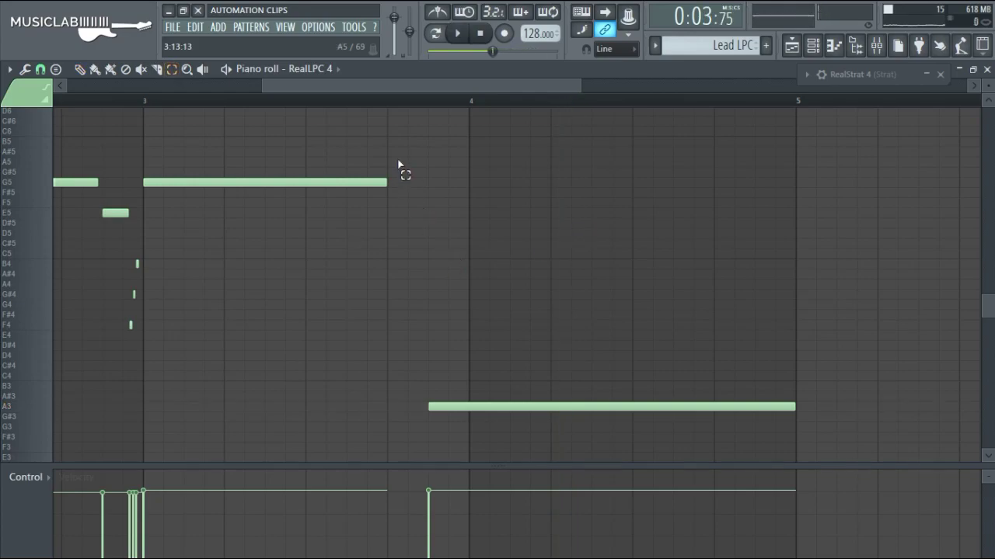
{"action": "mouse_move", "coordinate": [397, 185]}
{"action": "left_mouse_down"}
{"action": "mouse_move", "coordinate": [428, 360]}
{"action": "mouse_move", "coordinate": [422, 440]}
{"action": "mouse_move", "coordinate": [395, 182]}
{"action": "left_mouse_up"}
{"action": "scroll", "coordinate": [589, 334], "scroll_direction": "down", "scroll_amount": 2}
{"action": "scroll", "coordinate": [440, 247], "scroll_direction": "up", "scroll_amount": 1}
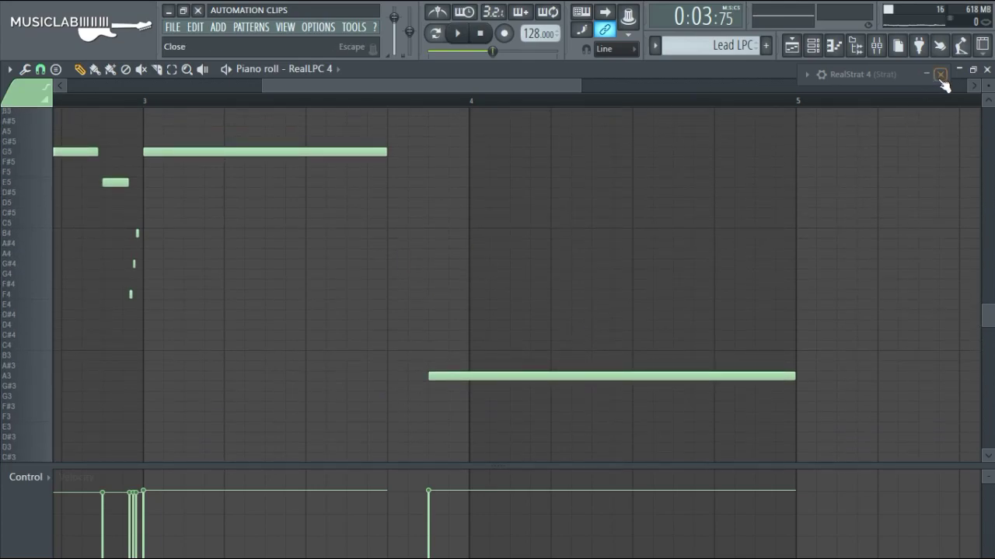
- Open the RealLPC plugin and look up its key switch assignments
{"action": "left_click", "coordinate": [814, 46]}
{"action": "left_click", "coordinate": [129, 114]}
{"action": "left_click", "coordinate": [515, 85]}
{"action": "left_click", "coordinate": [974, 72]}
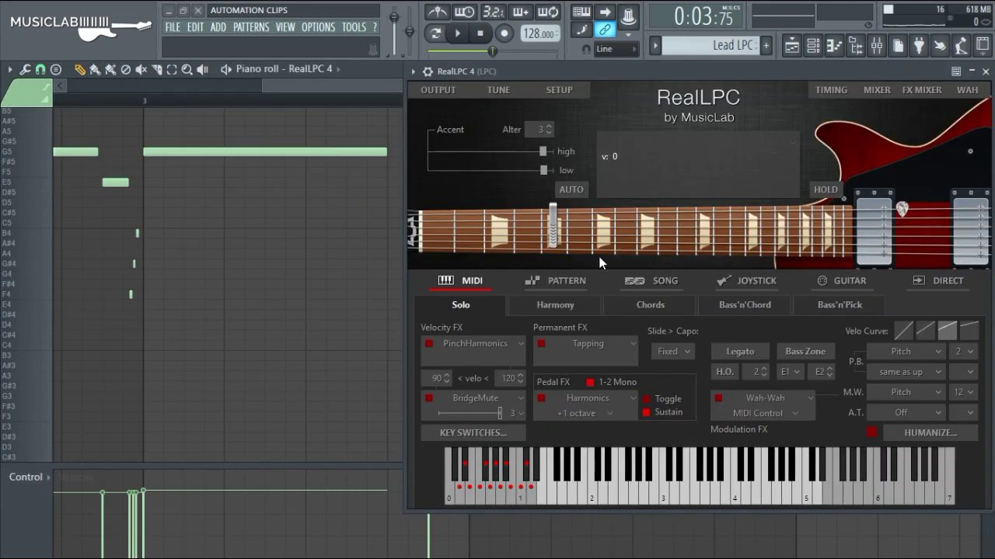
{"action": "left_click", "coordinate": [474, 432]}
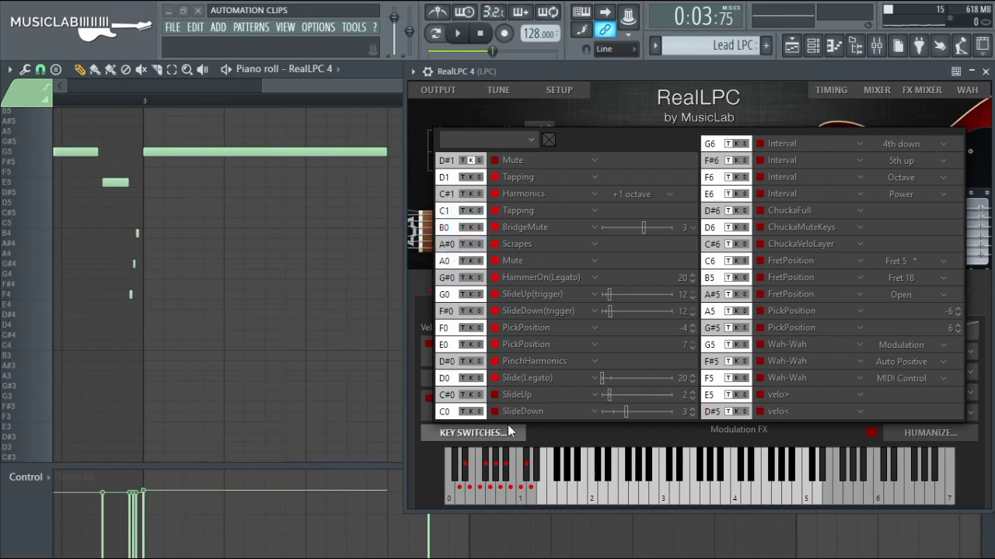
{"action": "left_click", "coordinate": [490, 433]}
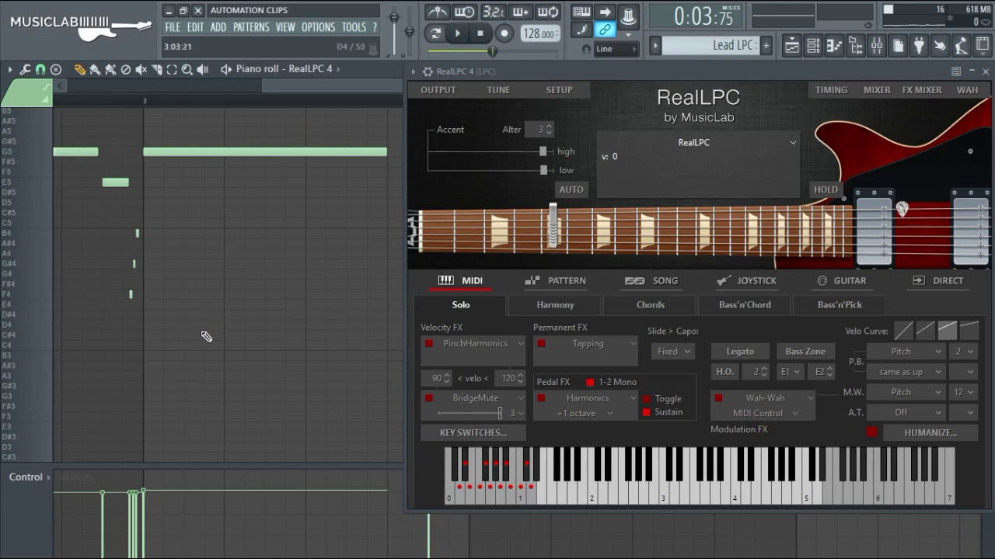
- Preview the Scrapes key switch, collapse the plugin, and draw a short A2 note just before the long A3 note
{"action": "scroll", "coordinate": [137, 389], "scroll_direction": "down", "scroll_amount": 4}
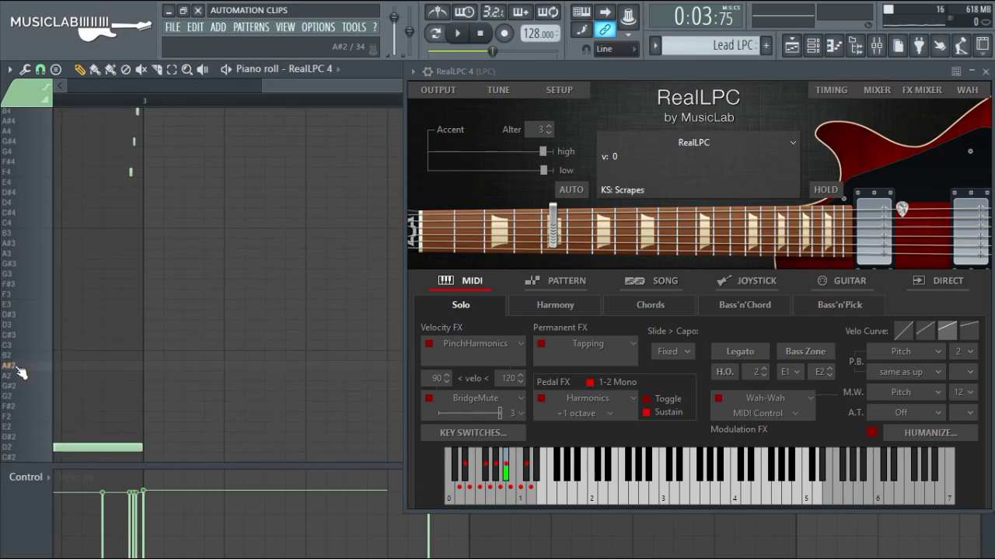
{"action": "left_click", "coordinate": [971, 71]}
{"action": "scroll", "coordinate": [377, 329], "scroll_direction": "down", "scroll_amount": 3}
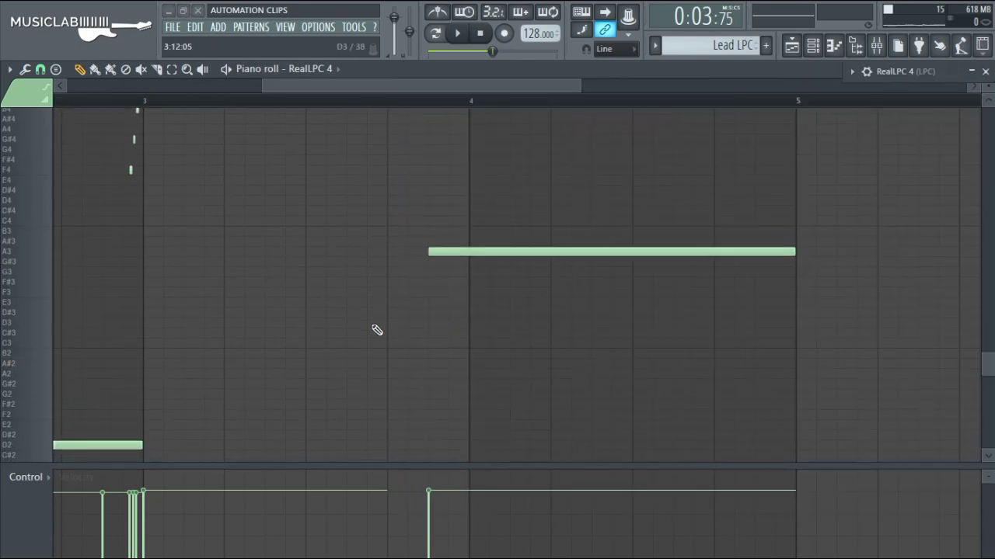
{"action": "left_click", "coordinate": [390, 285]}
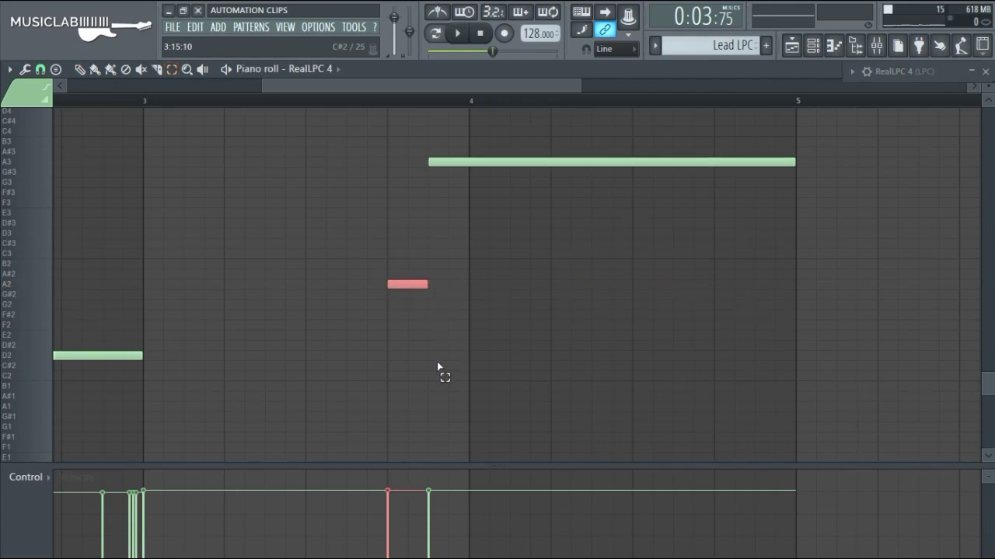
- Add a short F5 note between the long G5 and the A3 note during playback
{"action": "scroll", "coordinate": [439, 377], "scroll_direction": "up", "scroll_amount": 6}
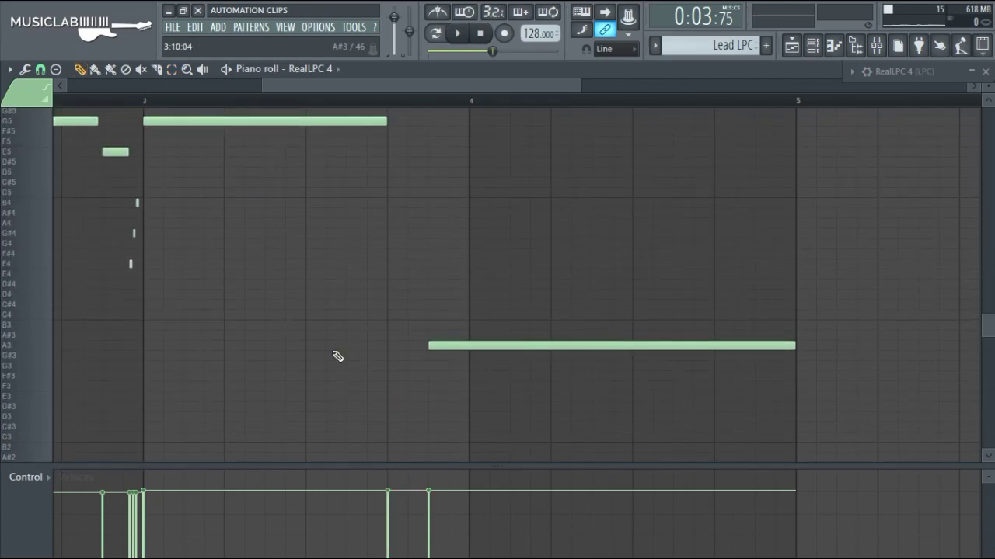
{"action": "scroll", "coordinate": [365, 373], "scroll_direction": "down", "scroll_amount": 2}
{"action": "scroll", "coordinate": [412, 311], "scroll_direction": "up", "scroll_amount": 3}
{"action": "key", "text": "space"}
{"action": "left_click", "coordinate": [396, 172]}
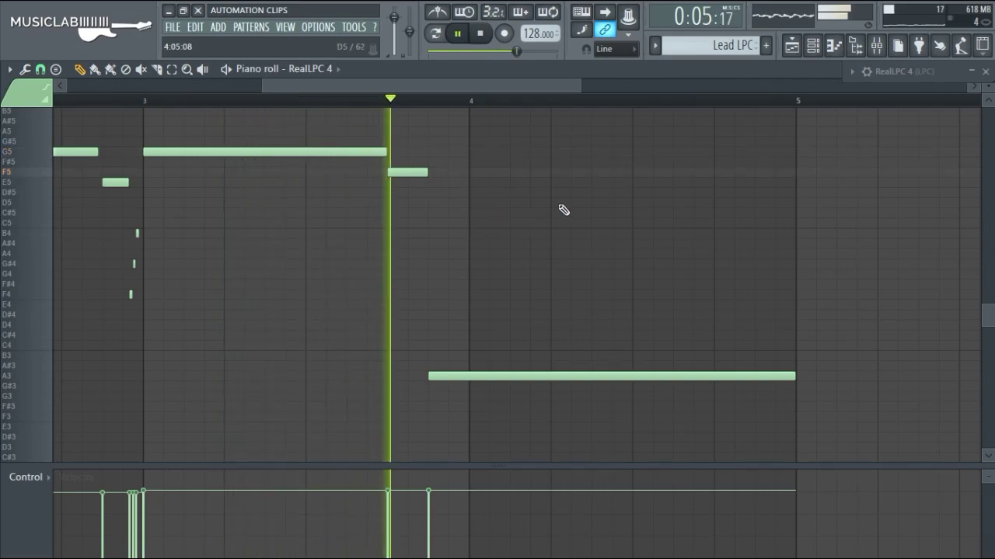
- Raise the short A2 note to A#2, the Scrapes key switch, and play the transition into the A3 note
{"action": "key", "text": "space"}
{"action": "key", "text": "space"}
{"action": "scroll", "coordinate": [406, 284], "scroll_direction": "down", "scroll_amount": 5}
{"action": "key", "text": "space"}
{"action": "key", "text": "space"}
{"action": "mouse_move", "coordinate": [405, 348]}
{"action": "left_mouse_down"}
{"action": "mouse_move", "coordinate": [399, 327]}
{"action": "mouse_move", "coordinate": [400, 335]}
{"action": "left_mouse_up"}
{"action": "key", "text": "space"}
{"action": "key", "text": "space"}
{"action": "scroll", "coordinate": [399, 300], "scroll_direction": "up", "scroll_amount": 9}
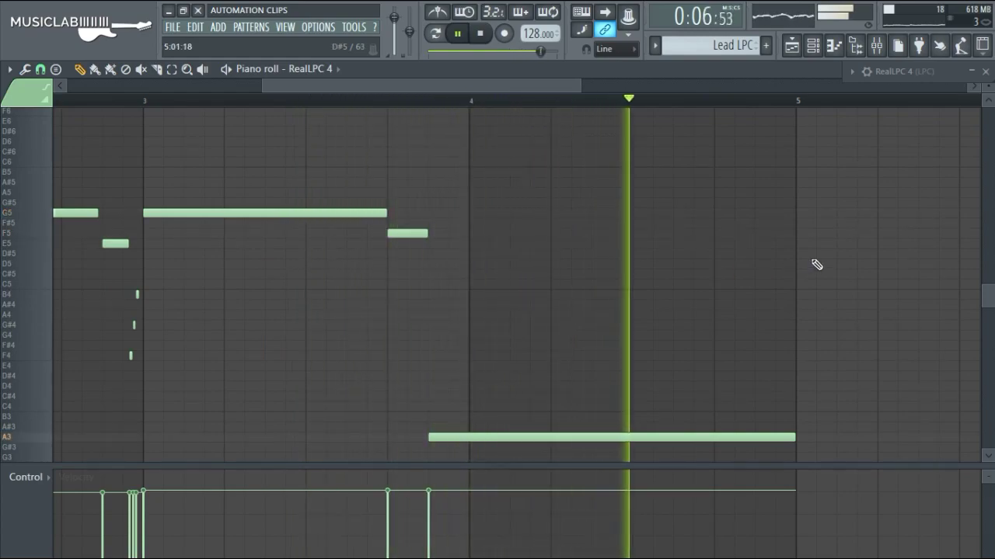
{"action": "key", "text": "space"}
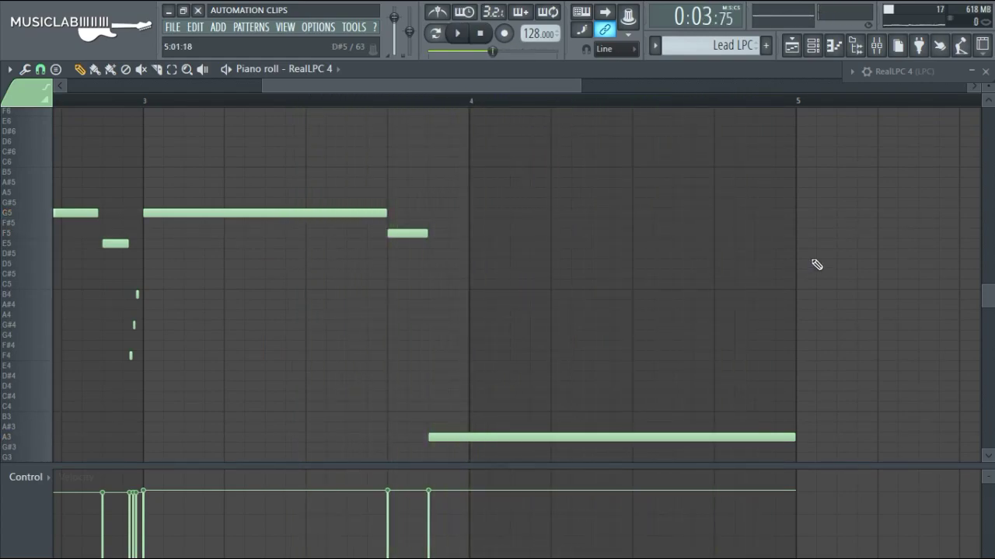
- Add modulation wheel automation points at the A3 note's start, from zero straight up to maximum, falling to zero at bar 5, and play it
{"action": "left_click", "coordinate": [790, 49]}
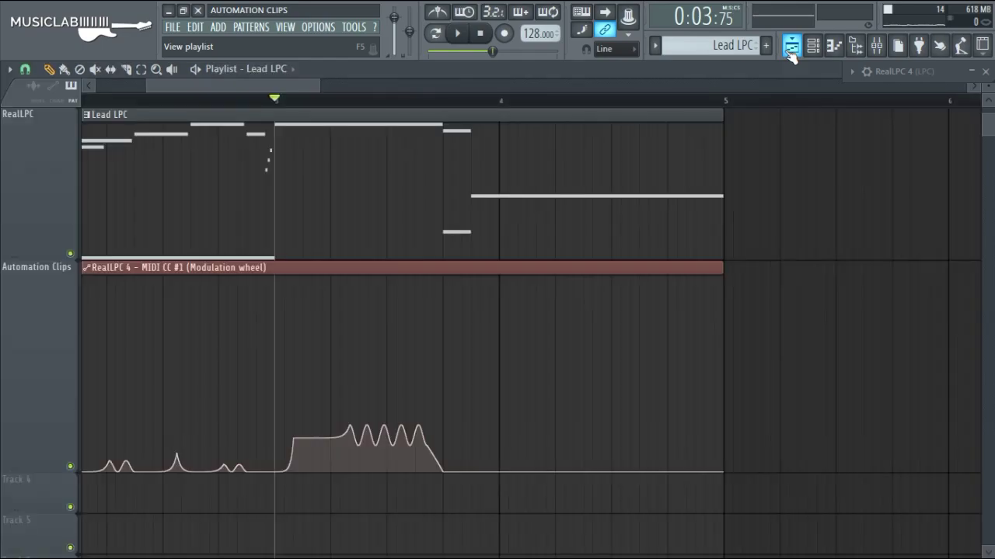
{"action": "left_click_drag", "start_coordinate": [321, 86], "coordinate": [282, 86]}
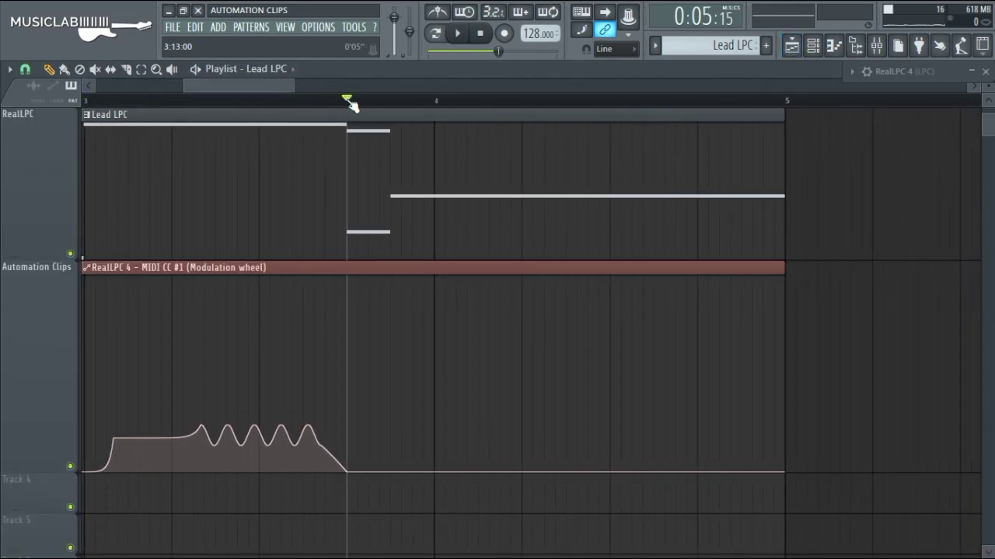
{"action": "scroll", "coordinate": [476, 355], "scroll_direction": "down", "scroll_amount": 1}
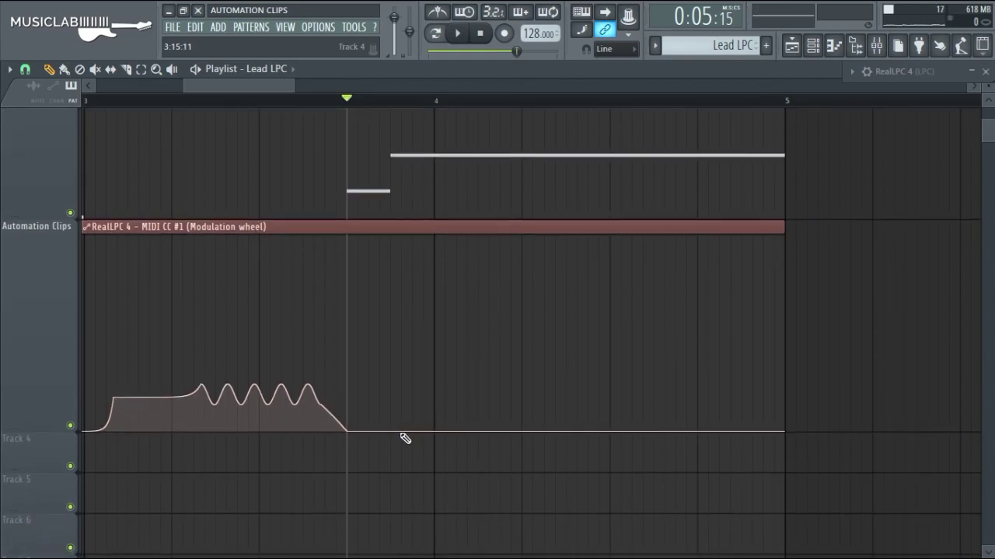
{"action": "left_click", "coordinate": [390, 430]}
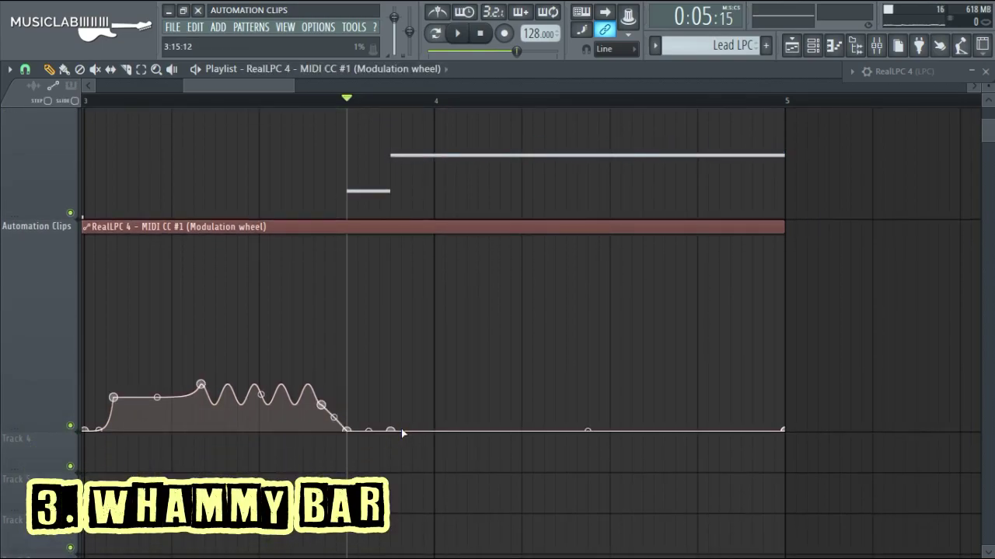
{"action": "left_click_drag", "start_coordinate": [402, 431], "coordinate": [385, 224]}
{"action": "key", "text": "space"}
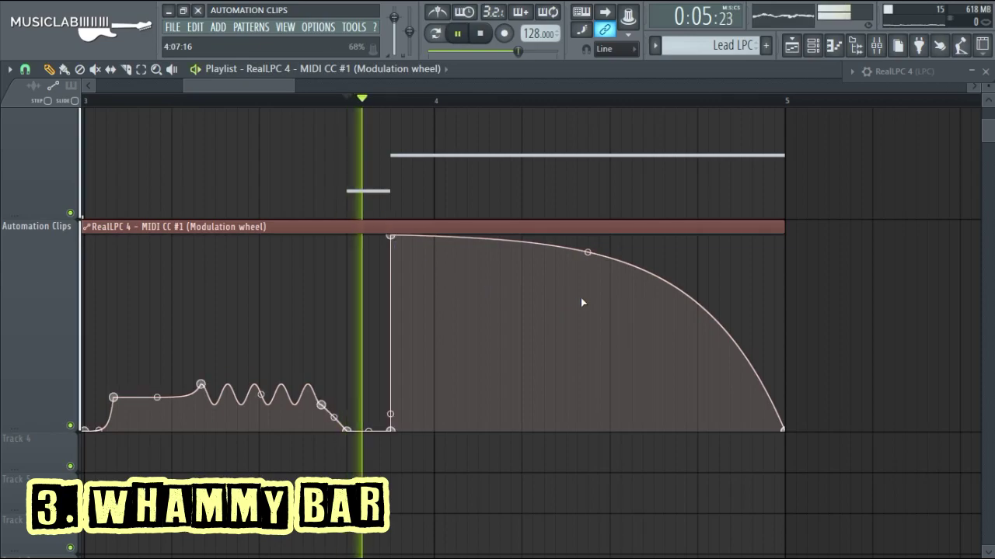
- Bend the falling modulation curve further upward to 52% tension and play the whammy dive
{"action": "left_click_drag", "start_coordinate": [588, 252], "coordinate": [588, 240]}
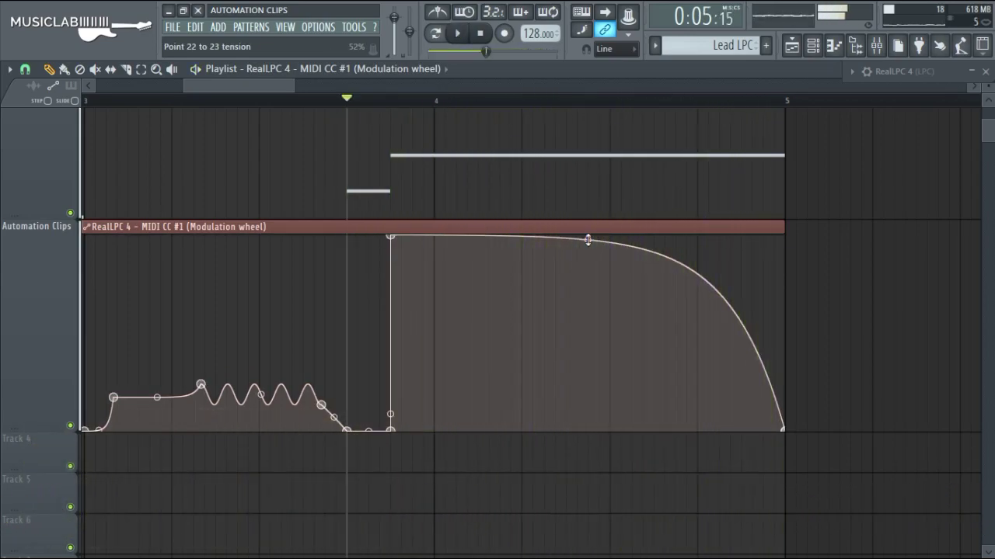
{"action": "key", "text": "space"}
{"action": "key", "text": "space"}
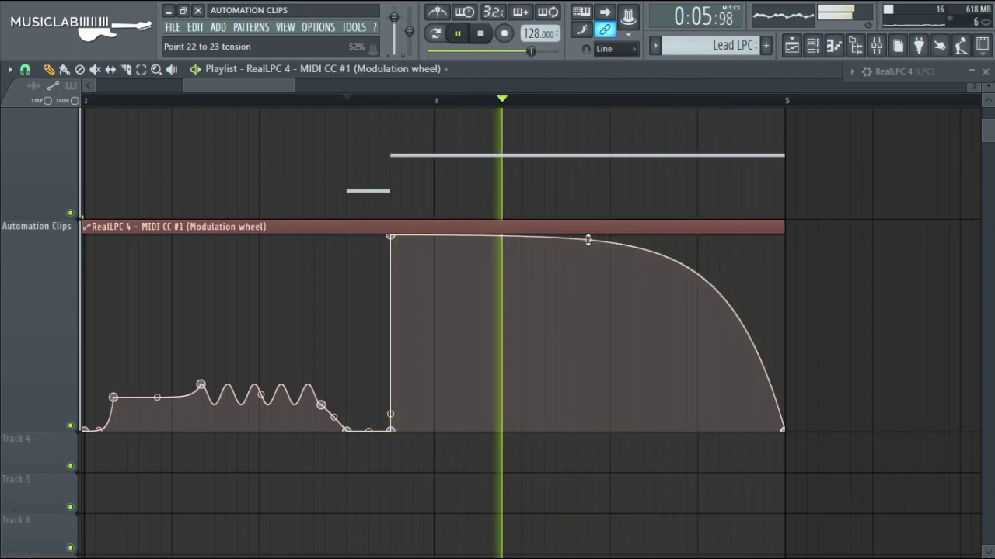
{"action": "key", "text": "space"}
- Play the whole arrangement from the beginning through the whammy bar dive
{"action": "scroll", "coordinate": [555, 317], "scroll_direction": "up", "scroll_amount": 2}
{"action": "left_click", "coordinate": [481, 34]}
{"action": "key", "text": "space"}
{"action": "left_click_drag", "start_coordinate": [264, 87], "coordinate": [422, 89]}
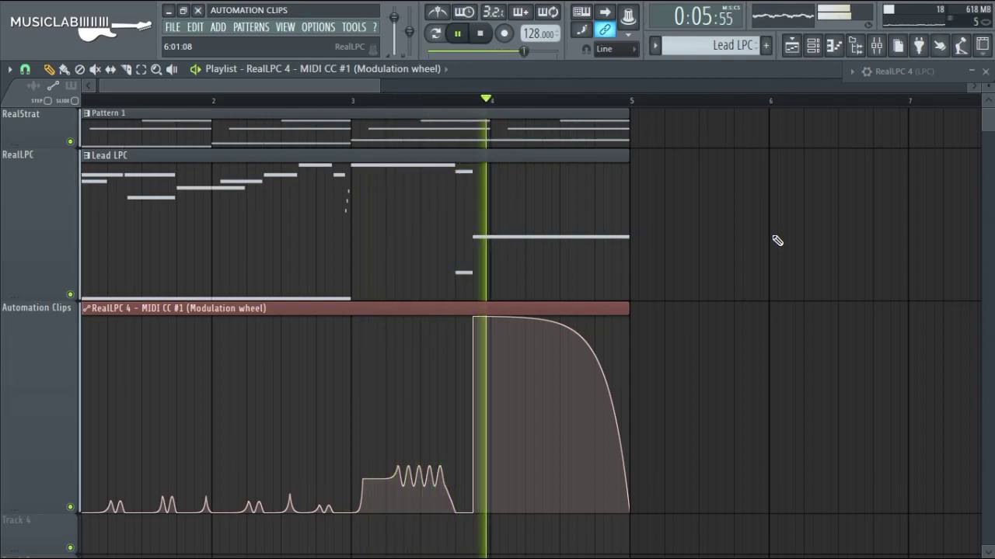
{"action": "key", "text": "space"}
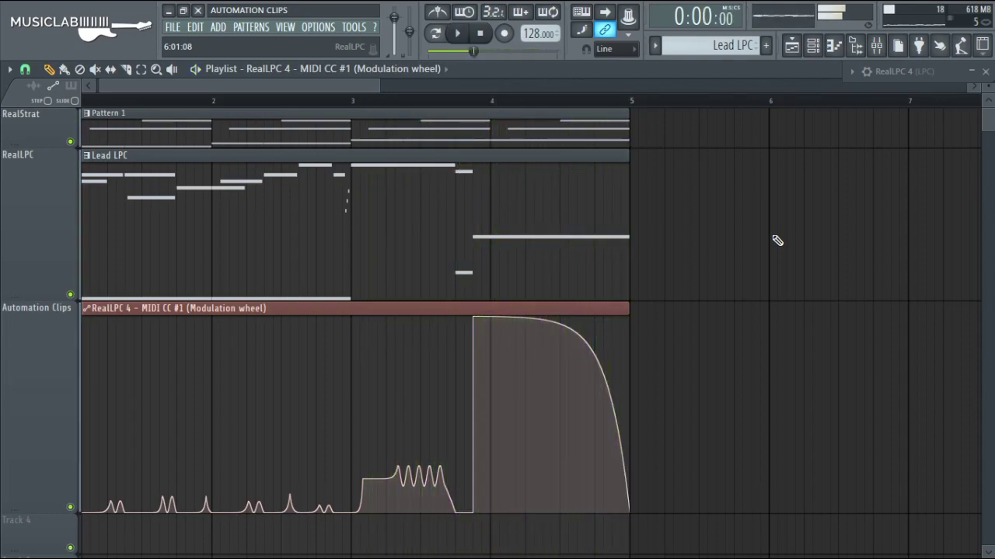
- Open the Lead LPC pattern in the piano roll at the A3 note around bar 4
{"action": "left_click_drag", "start_coordinate": [381, 86], "coordinate": [333, 87]}
{"action": "left_click", "coordinate": [25, 69]}
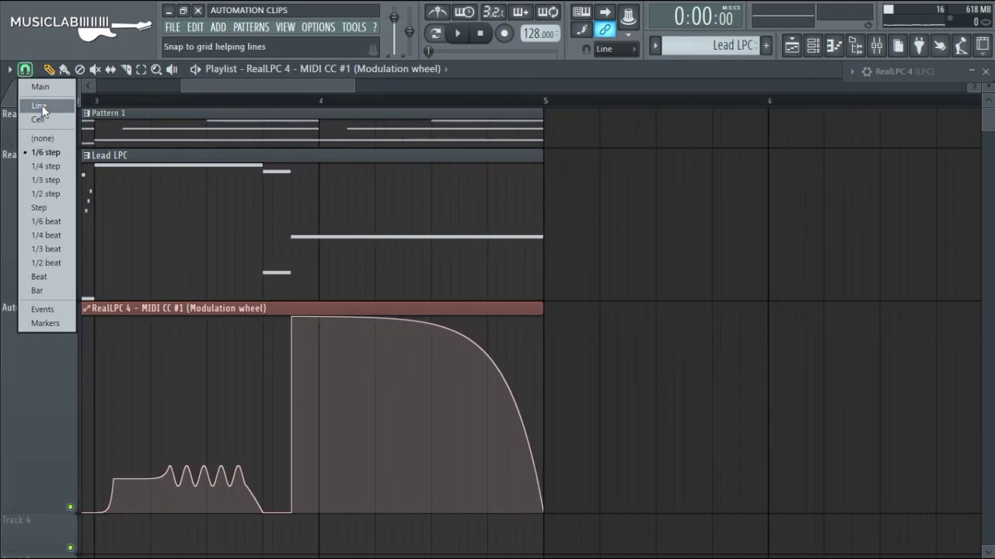
{"action": "double_click", "coordinate": [366, 232]}
{"action": "mouse_move", "coordinate": [424, 86]}
{"action": "left_mouse_down"}
{"action": "mouse_move", "coordinate": [469, 87]}
{"action": "mouse_move", "coordinate": [411, 87]}
{"action": "left_mouse_up"}
{"action": "scroll", "coordinate": [249, 316], "scroll_direction": "down", "scroll_amount": 2}
{"action": "scroll", "coordinate": [249, 316], "scroll_direction": "down", "scroll_amount": 5}
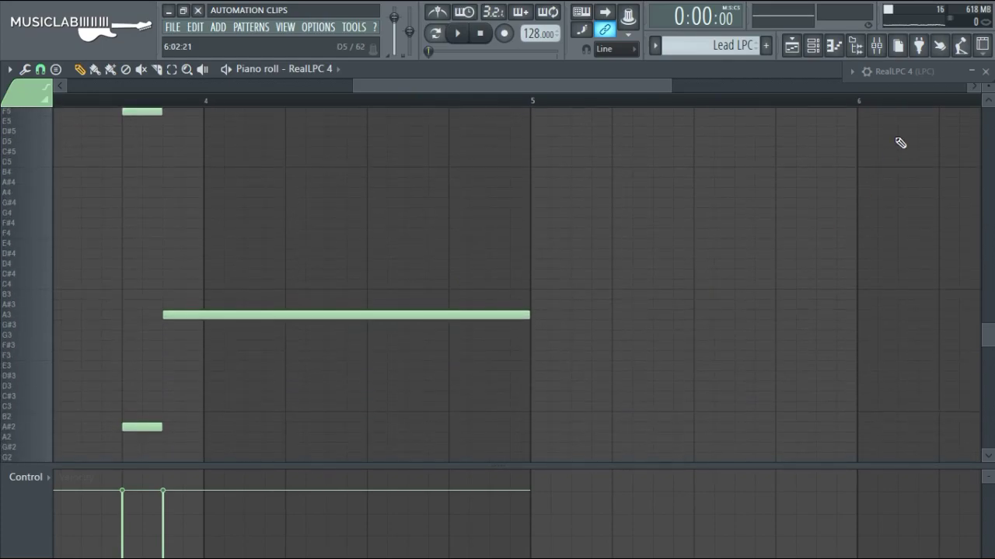
- Look up the PinchHarmonics key switch in the RealLPC plugin, then collapse the plugin window
{"action": "left_click", "coordinate": [971, 71]}
{"action": "left_click", "coordinate": [495, 433]}
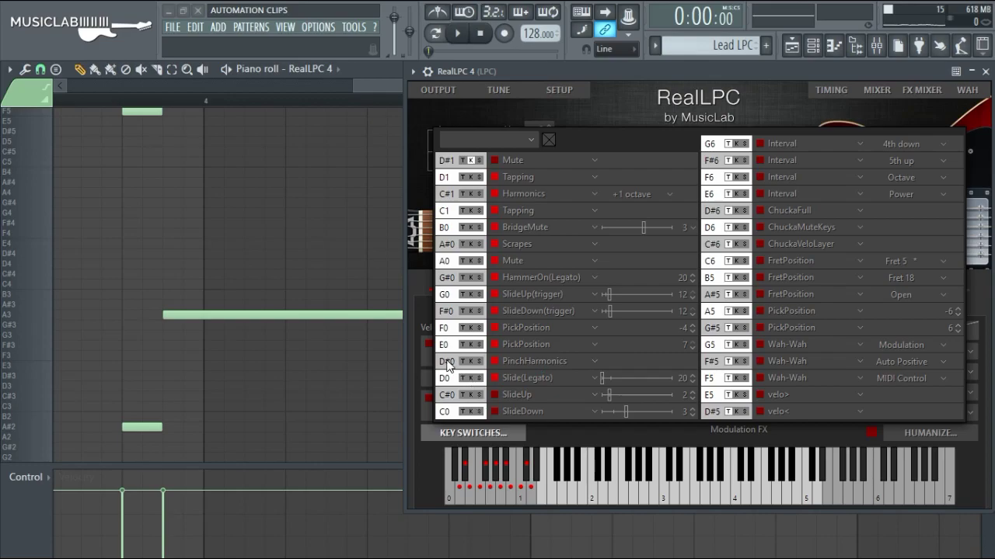
{"action": "left_click", "coordinate": [463, 435]}
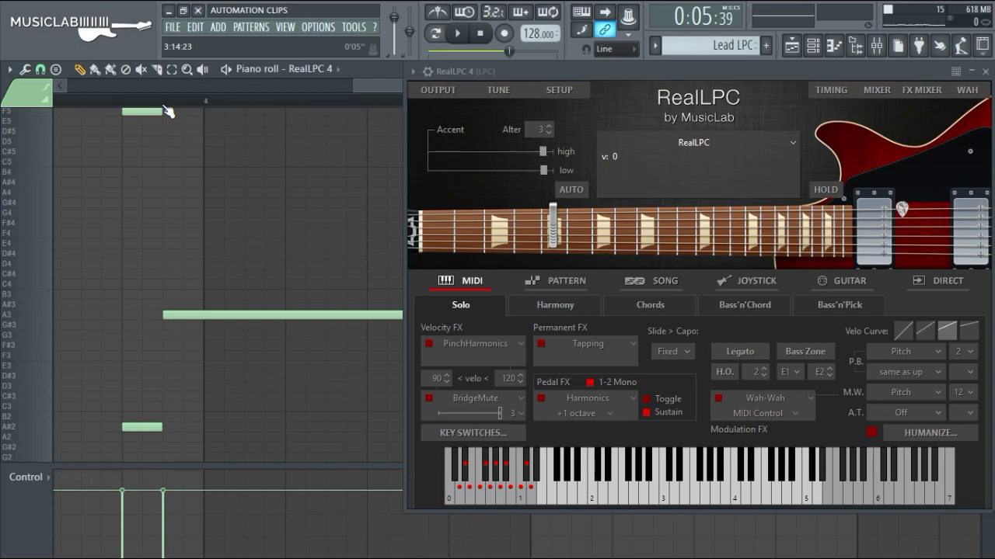
{"action": "left_click", "coordinate": [972, 71]}
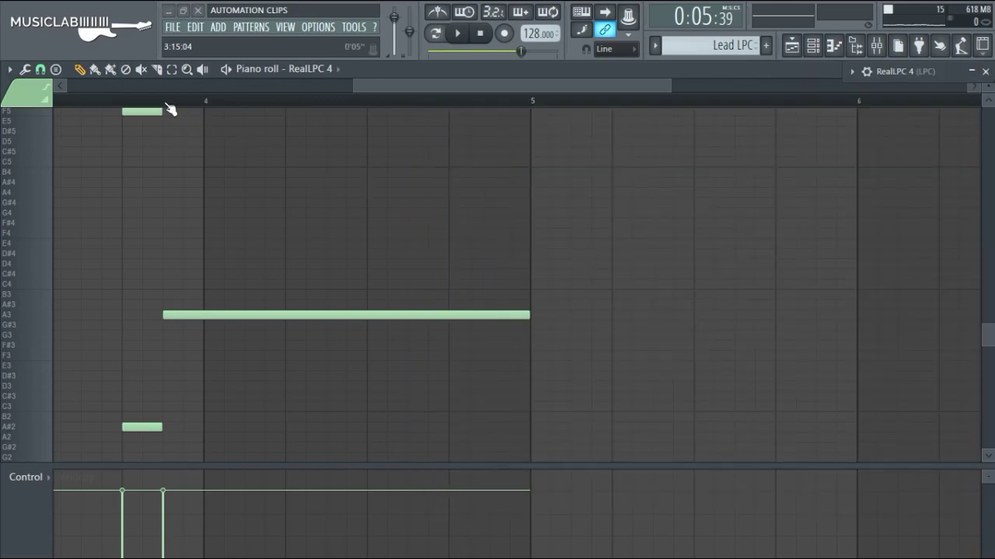
- Add a short D#2 PinchHarmonics key switch note at the A3 note's start and play the result
{"action": "key", "text": "space"}
{"action": "scroll", "coordinate": [325, 265], "scroll_direction": "down", "scroll_amount": 5}
{"action": "key", "text": "space"}
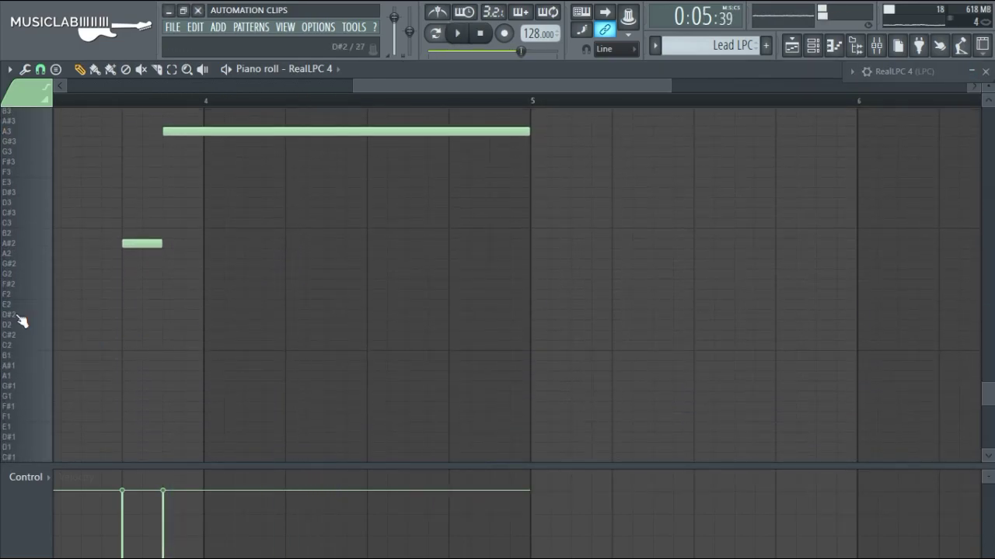
{"action": "key", "text": "space"}
{"action": "scroll", "coordinate": [355, 326], "scroll_direction": "up", "scroll_amount": 3}
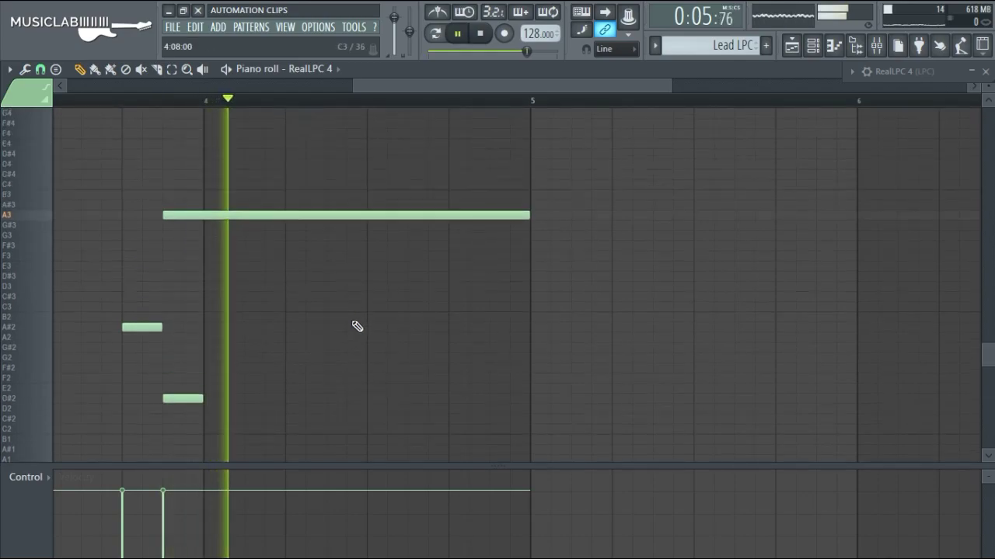
{"action": "key", "text": "space"}
{"action": "key", "text": "space"}
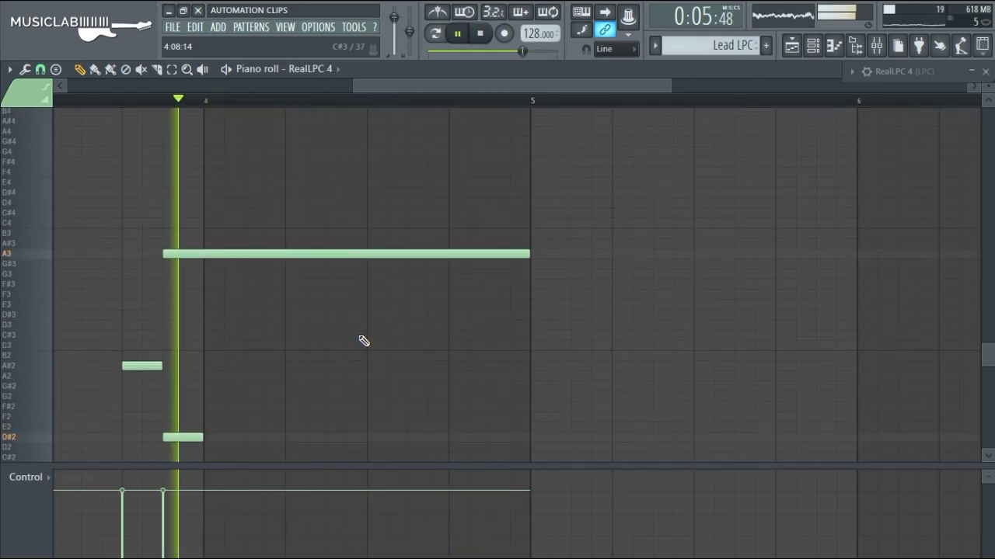
{"action": "scroll", "coordinate": [363, 340], "scroll_direction": "up", "scroll_amount": 1}
{"action": "key", "text": "space"}
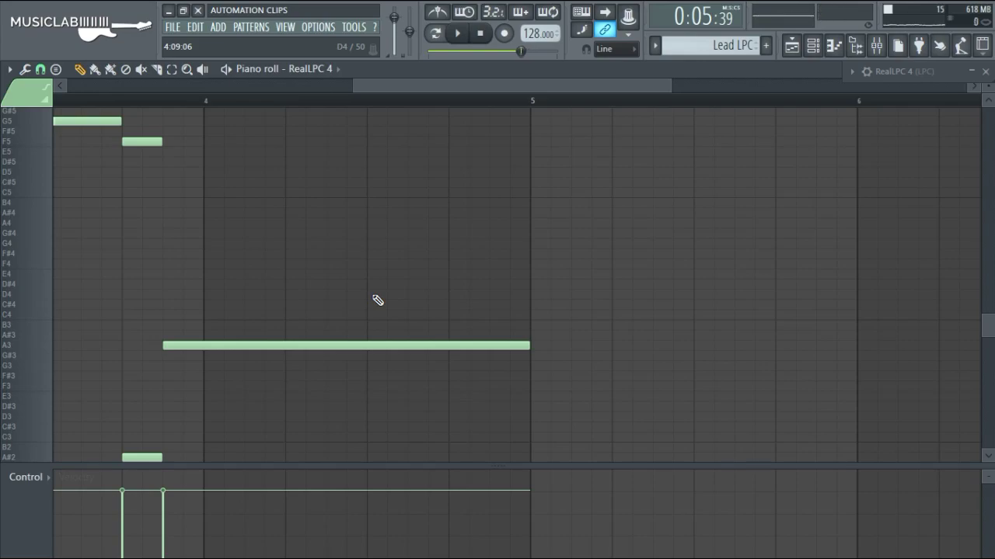
- Stack an E4 note of equal length above the A3 note and play the two together
{"action": "left_click_drag", "start_coordinate": [588, 92], "coordinate": [568, 93]}
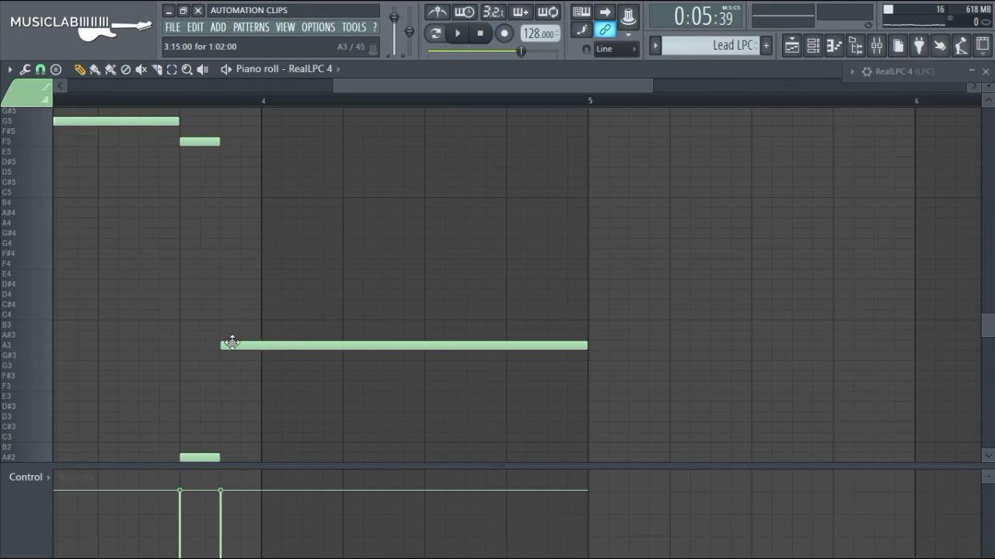
{"action": "left_click", "coordinate": [227, 275]}
{"action": "key", "text": "space"}
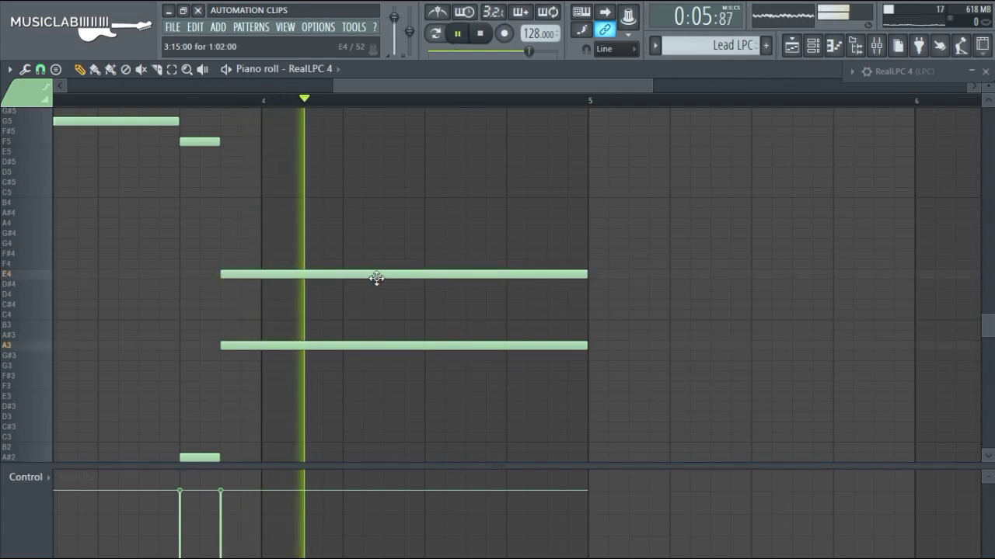
- Try a B4 note above the E4, delete it, and add a G4 note of the same length instead
{"action": "left_click", "coordinate": [226, 203]}
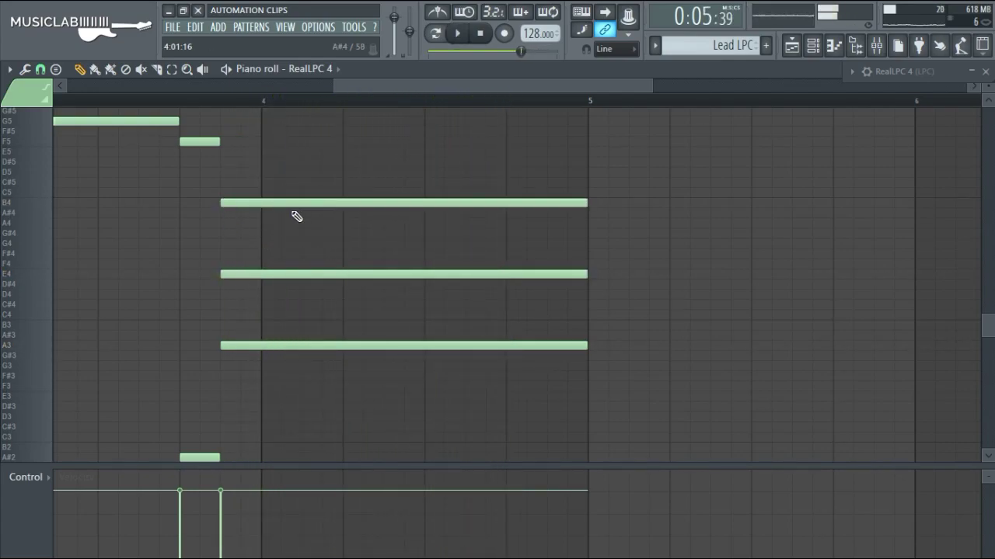
{"action": "right_click", "coordinate": [361, 205]}
{"action": "left_click", "coordinate": [225, 245]}
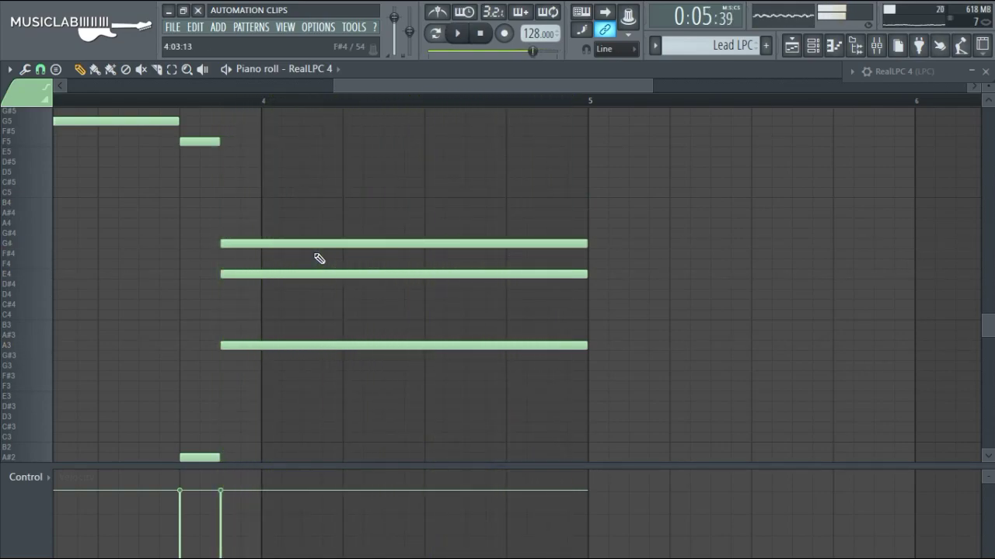
- Add a C4 note to the stack, delete the long A3 note, and play the resulting chord
{"action": "left_click", "coordinate": [257, 314]}
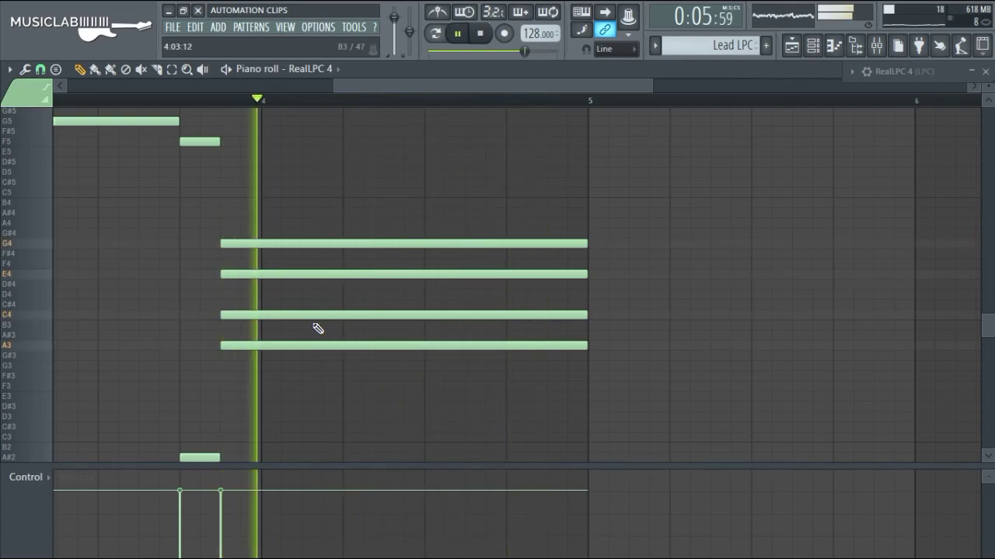
{"action": "key", "text": "space"}
{"action": "right_click", "coordinate": [321, 345]}
{"action": "key", "text": "space"}
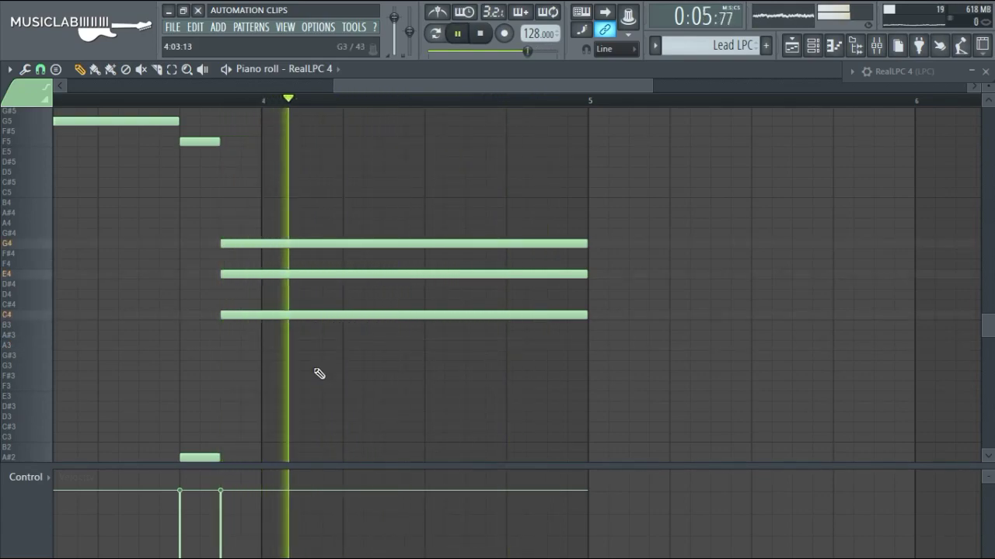
{"action": "key", "text": "space"}
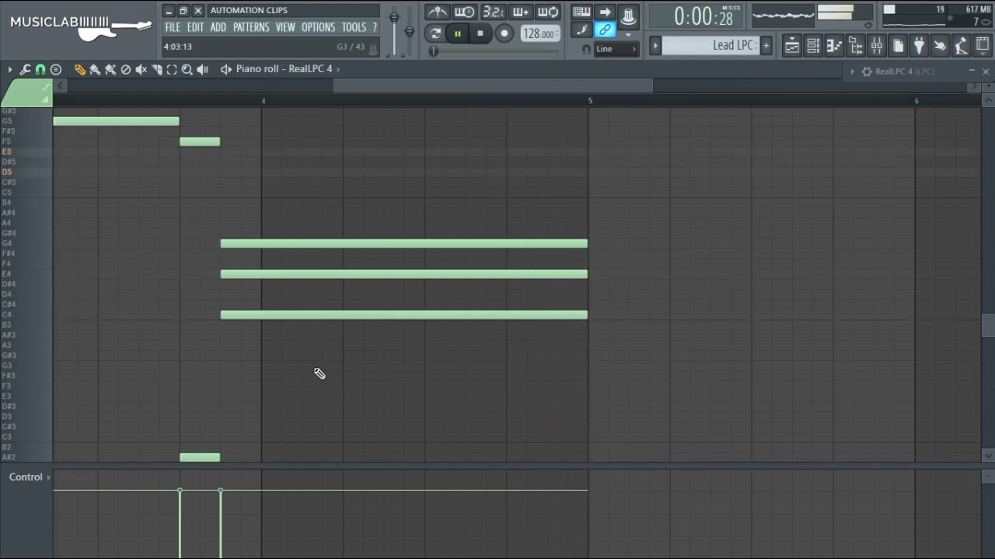
- Undo the deletion of the long A3 note and play the four-note chord
{"action": "key", "text": "ctrl+z"}
{"action": "key", "text": "space"}
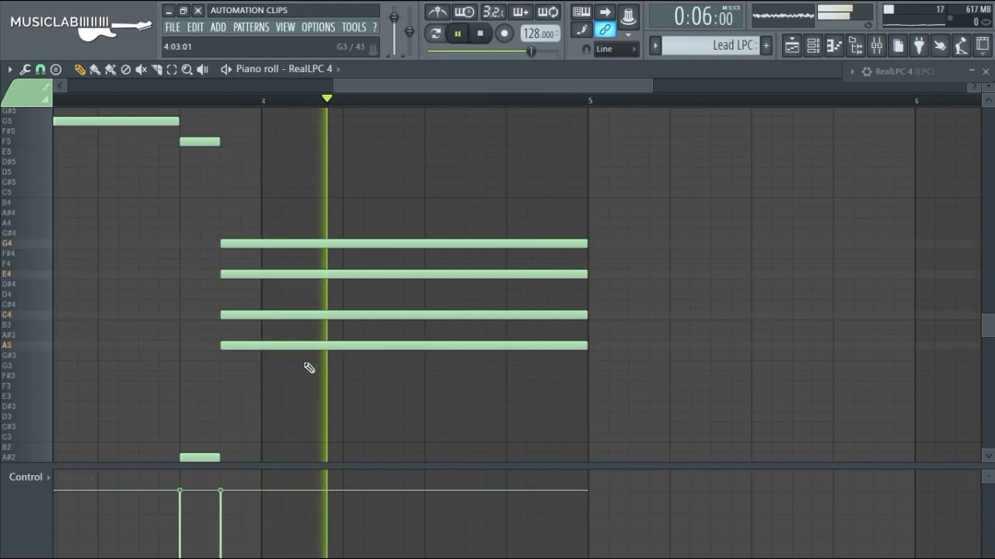
{"action": "key", "text": "space"}
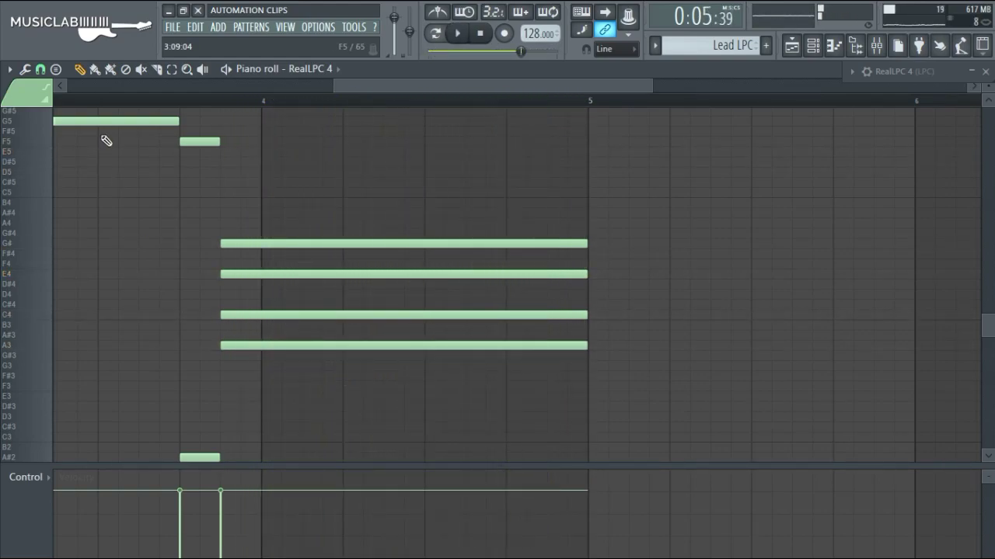
- With snap at 1/6 step, stagger the chord by delaying C4 and E4 one grid unit and G4 two, and play it
{"action": "left_click", "coordinate": [41, 71]}
{"action": "left_click", "coordinate": [56, 152]}
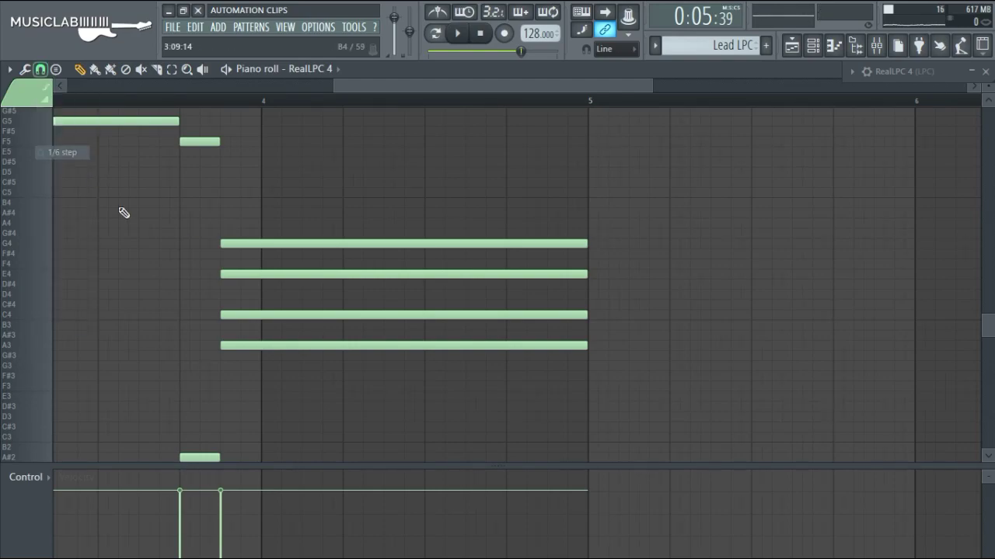
{"action": "left_click_drag", "start_coordinate": [265, 248], "coordinate": [269, 247]}
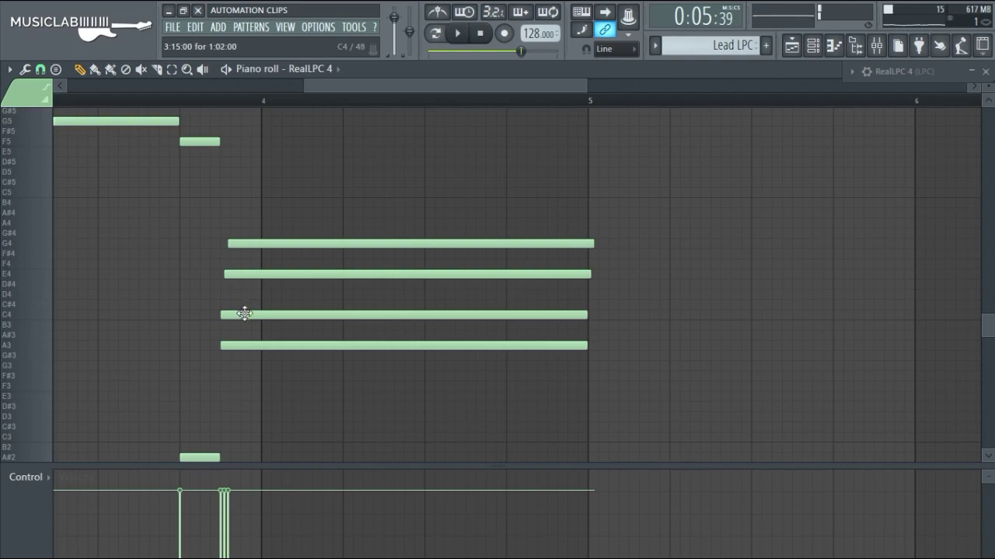
{"action": "key", "text": "space"}
{"action": "key", "text": "space"}
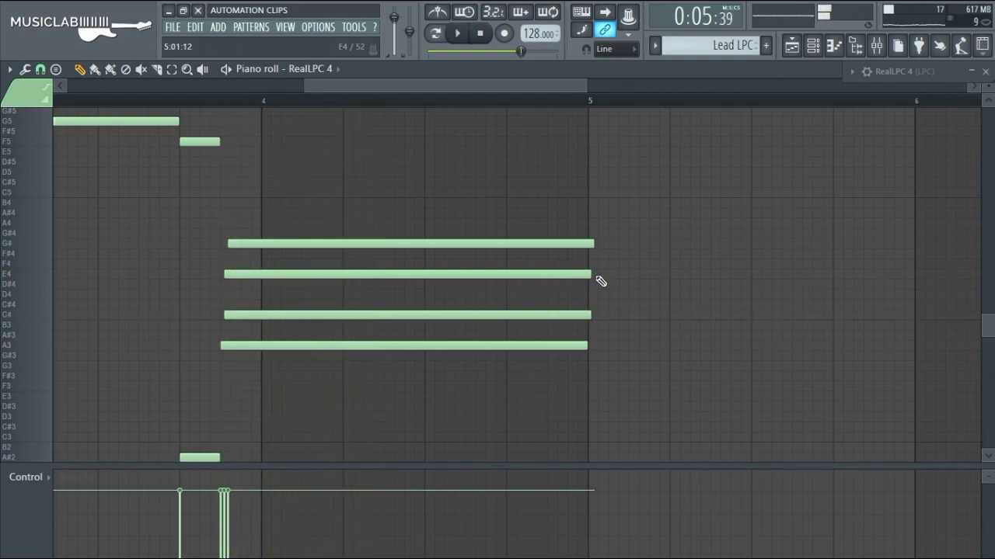
- Trim the staggered chord notes so they end at bar 5, set snap back to Line, and play the result
{"action": "left_click_drag", "start_coordinate": [590, 366], "coordinate": [592, 367]}
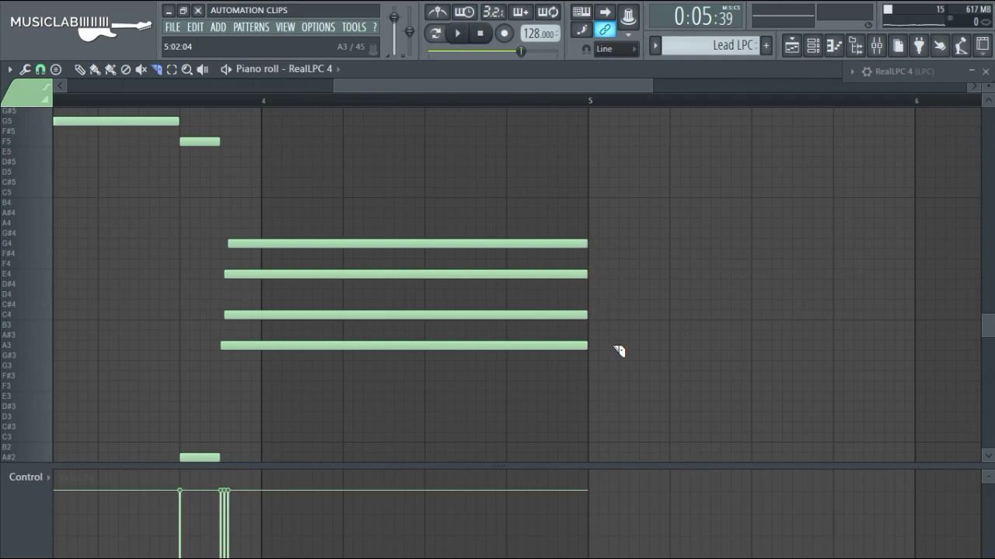
{"action": "key", "text": "space"}
{"action": "left_click", "coordinate": [41, 70]}
{"action": "left_click", "coordinate": [56, 105]}
{"action": "key", "text": "space"}
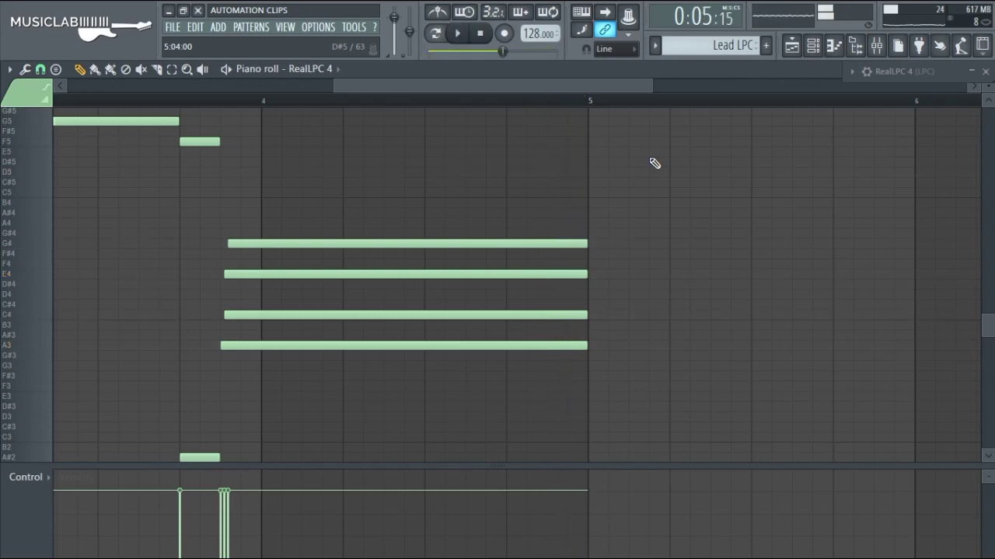
- Open the RealLPC instrument, set the pick position to 7, and briefly play the part
{"action": "left_click_drag", "start_coordinate": [597, 87], "coordinate": [213, 104]}
{"action": "left_click_drag", "start_coordinate": [386, 89], "coordinate": [630, 88]}
{"action": "scroll", "coordinate": [822, 149], "scroll_direction": "down", "scroll_amount": 5}
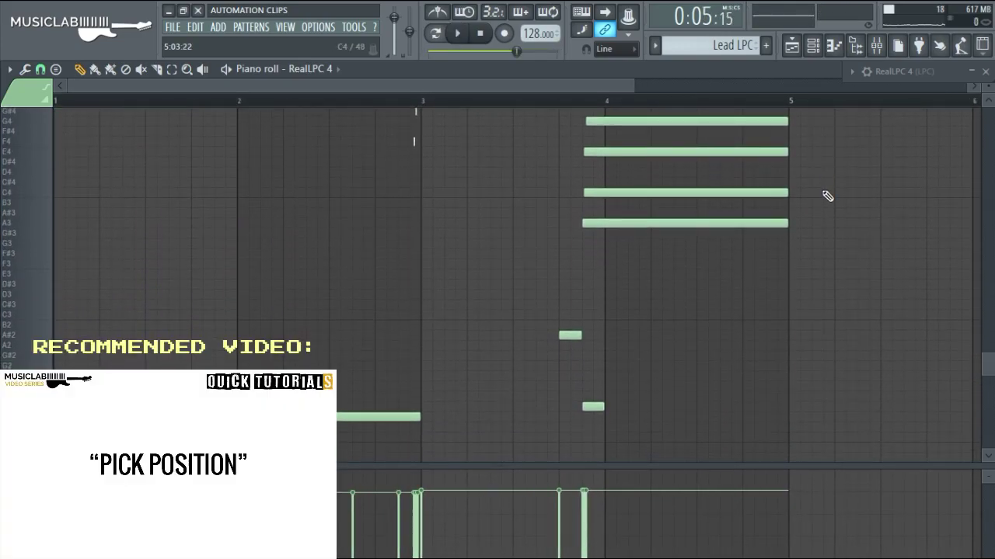
{"action": "left_click", "coordinate": [976, 72]}
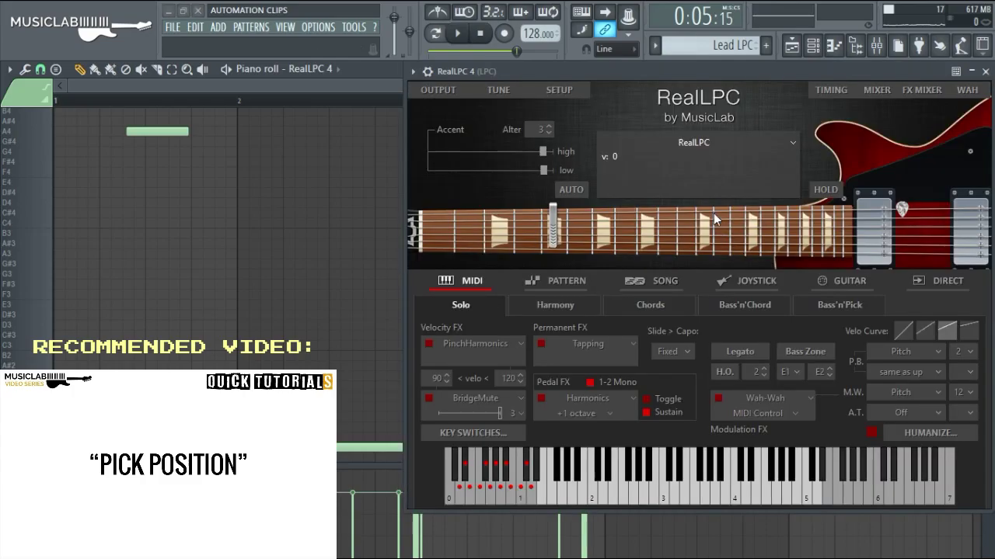
{"action": "left_click", "coordinate": [495, 437]}
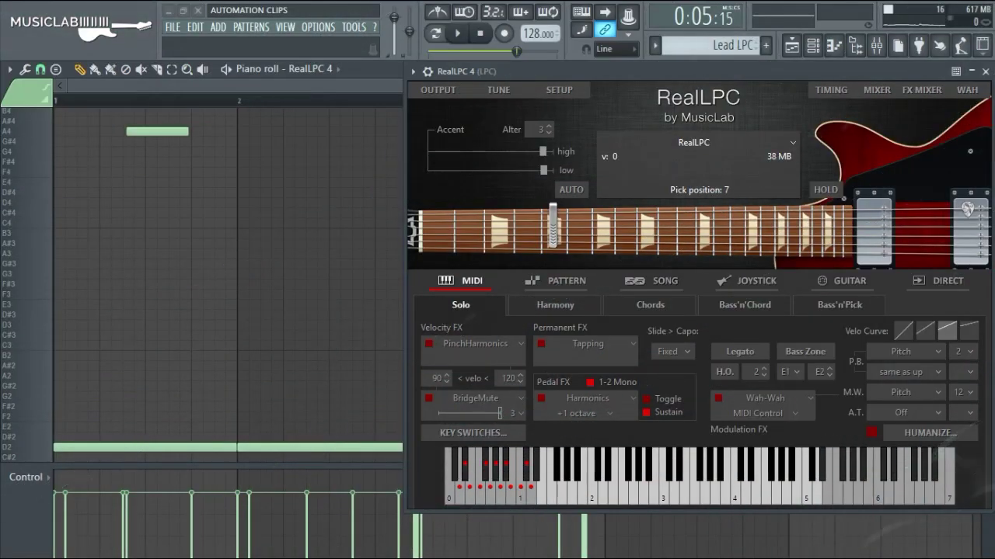
{"action": "left_click_drag", "start_coordinate": [868, 218], "coordinate": [963, 219]}
{"action": "scroll", "coordinate": [200, 306], "scroll_direction": "down", "scroll_amount": 3}
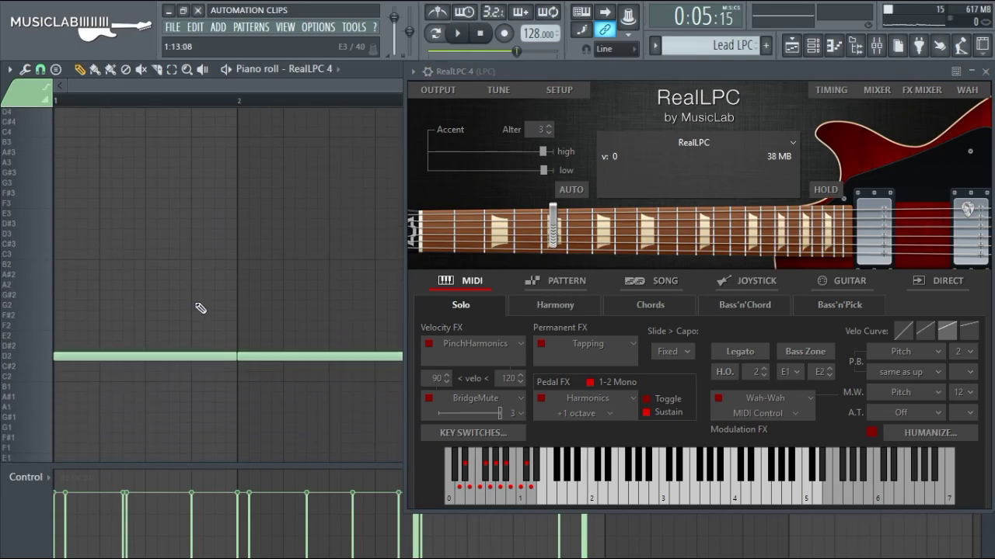
{"action": "scroll", "coordinate": [199, 306], "scroll_direction": "up", "scroll_amount": 2}
{"action": "key", "text": "space"}
{"action": "key", "text": "space"}
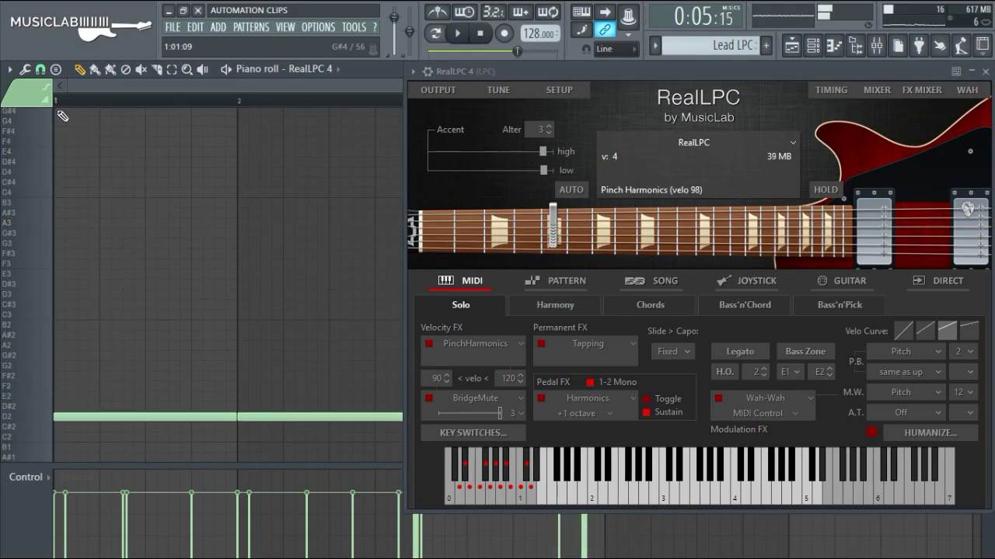
- With snap at Line, add a one-bar F2 pick position key switch note at bar 1 and play it
{"action": "left_click", "coordinate": [39, 70]}
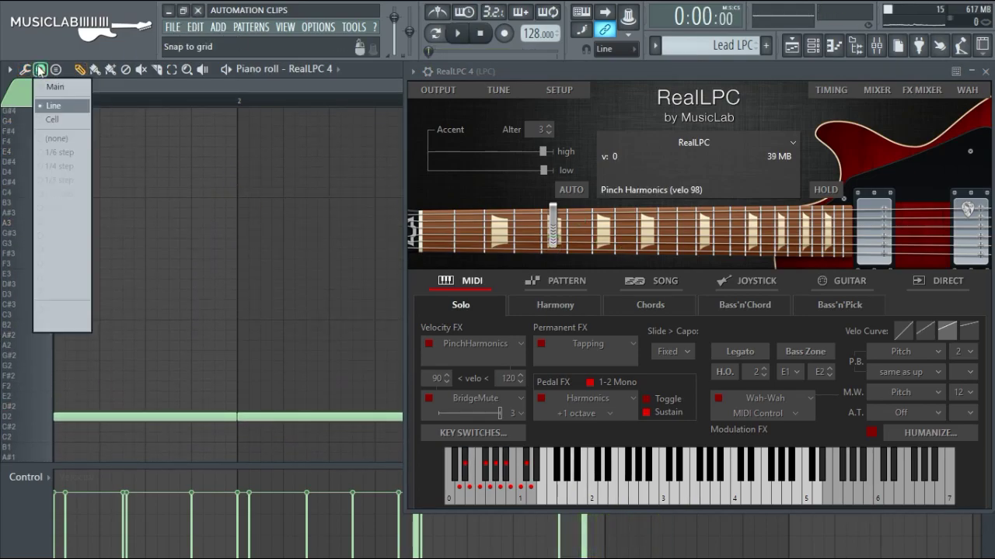
{"action": "left_click", "coordinate": [56, 107]}
{"action": "scroll", "coordinate": [94, 344], "scroll_direction": "down", "scroll_amount": 2}
{"action": "scroll", "coordinate": [94, 344], "scroll_direction": "up", "scroll_amount": 2}
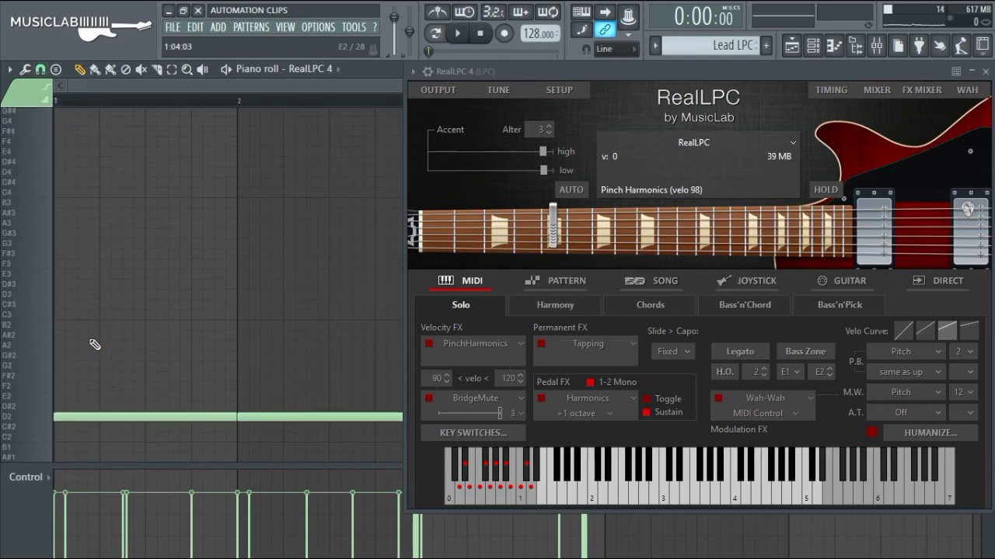
{"action": "scroll", "coordinate": [86, 365], "scroll_direction": "down", "scroll_amount": 1}
{"action": "left_click", "coordinate": [57, 355]}
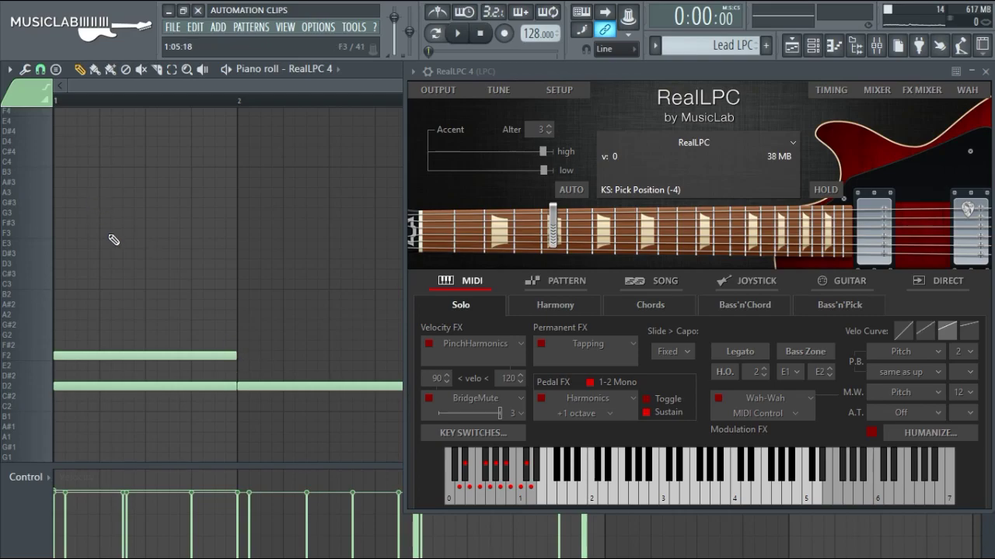
{"action": "key", "text": "space"}
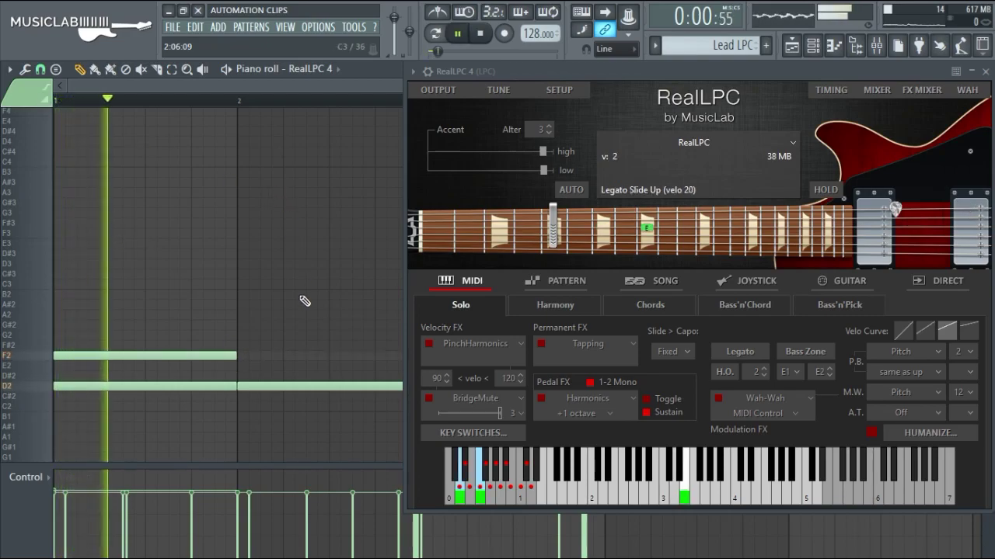
- Repeat the one-bar F2 key switch note at bar 2 and play from the start
{"action": "left_click", "coordinate": [240, 355]}
{"action": "key", "text": "space"}
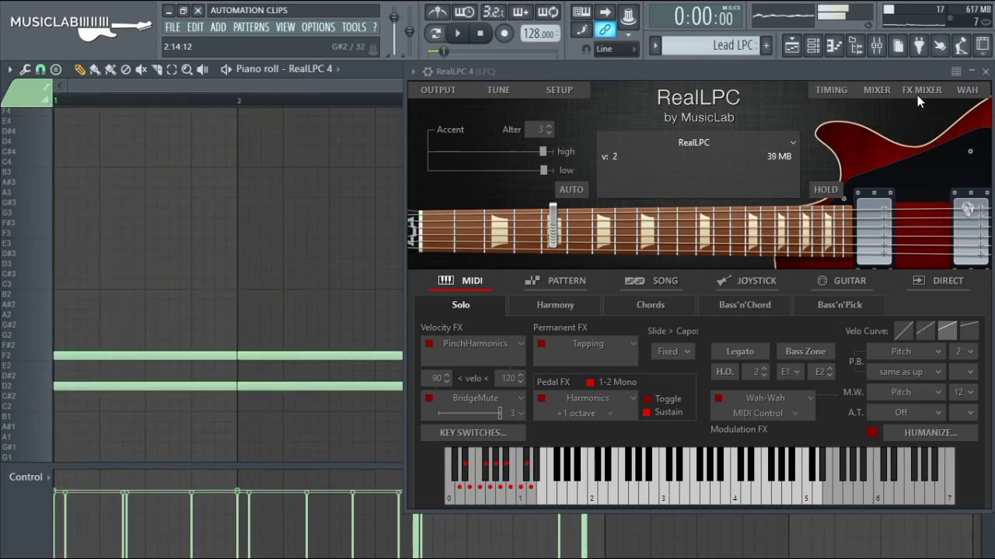
{"action": "key", "text": "space"}
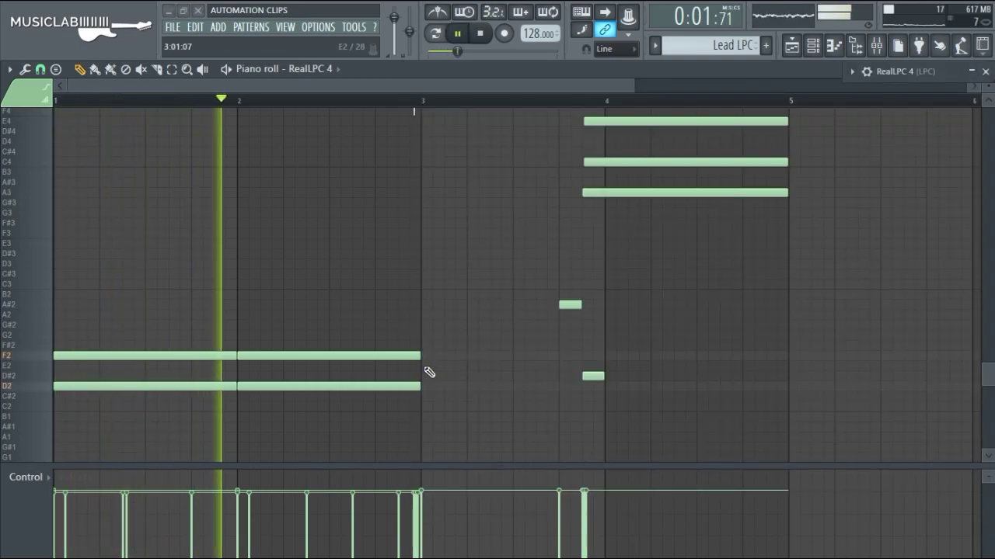
- Add one-bar E2 key switch notes in bars 3 and 4 during playback
{"action": "left_click", "coordinate": [427, 367]}
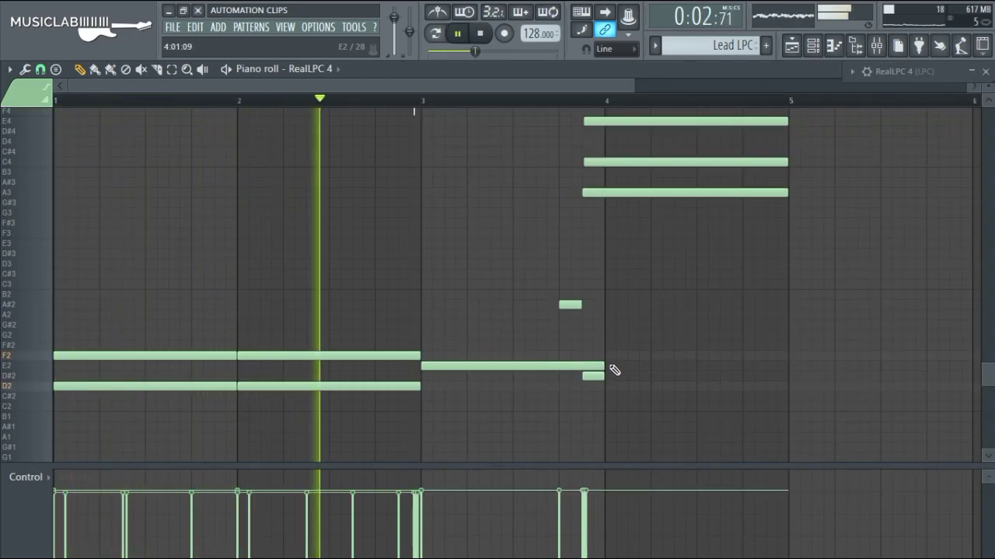
{"action": "left_click", "coordinate": [615, 367]}
{"action": "left_click_drag", "start_coordinate": [636, 86], "coordinate": [976, 110]}
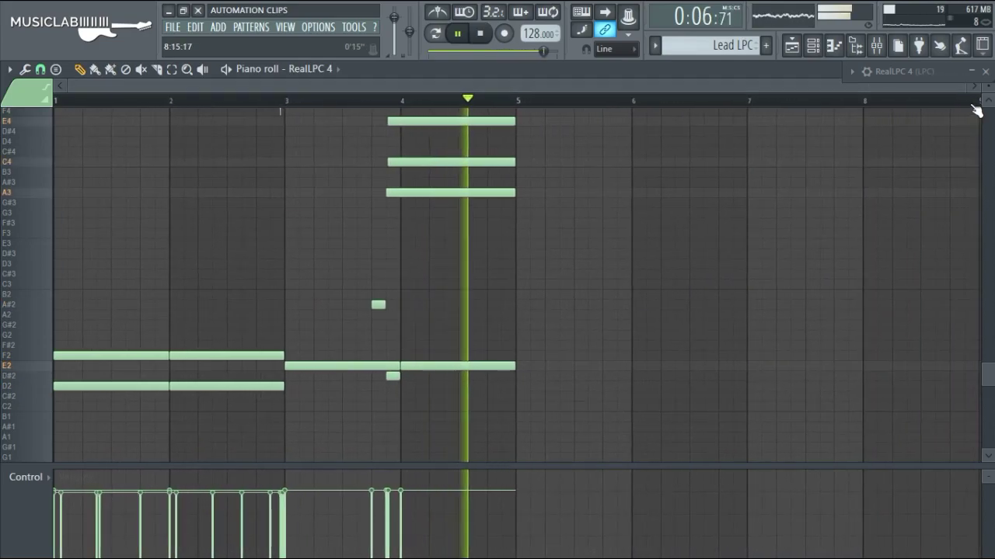
- Check the RealLPC instrument during playback and raise the velocity of the E2 key switch note at bar 3
{"action": "left_click", "coordinate": [972, 72]}
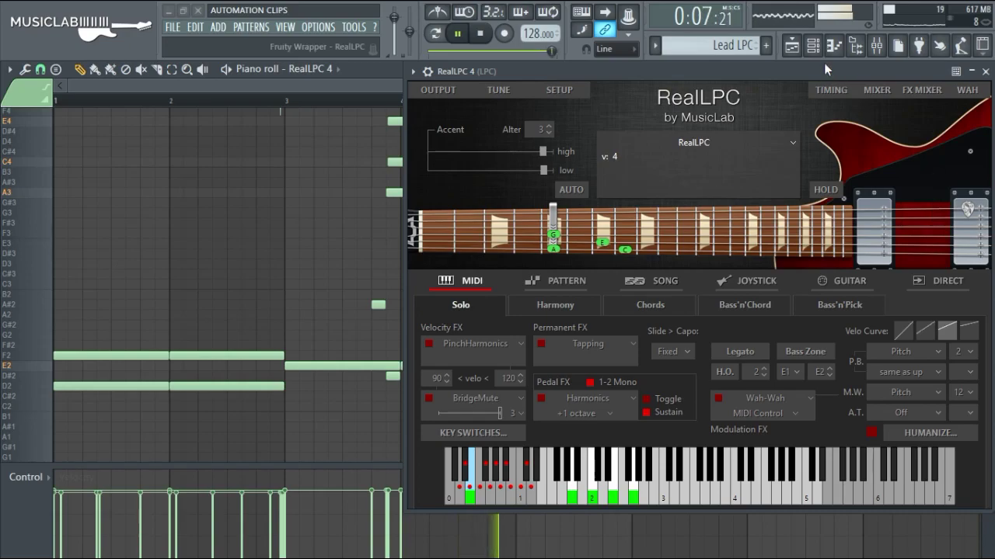
{"action": "left_click", "coordinate": [971, 71]}
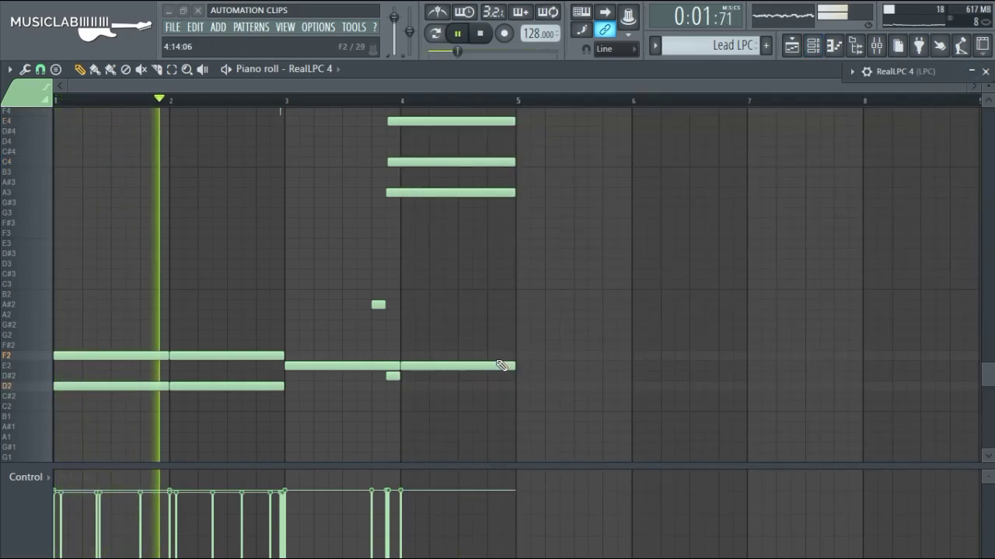
{"action": "left_click_drag", "start_coordinate": [289, 489], "coordinate": [289, 479]}
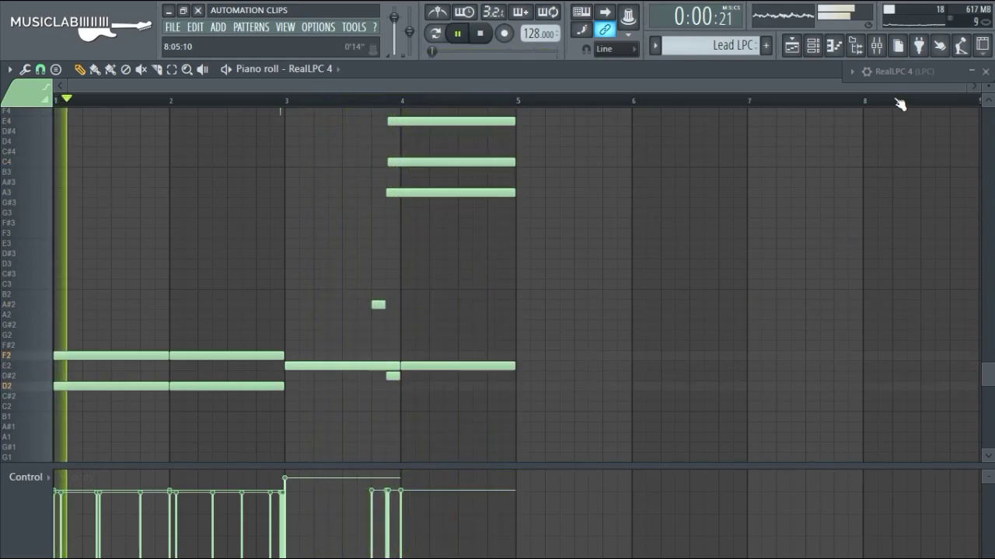
- Look over the mixer and the channel rack while the finished part plays
{"action": "left_click", "coordinate": [883, 55]}
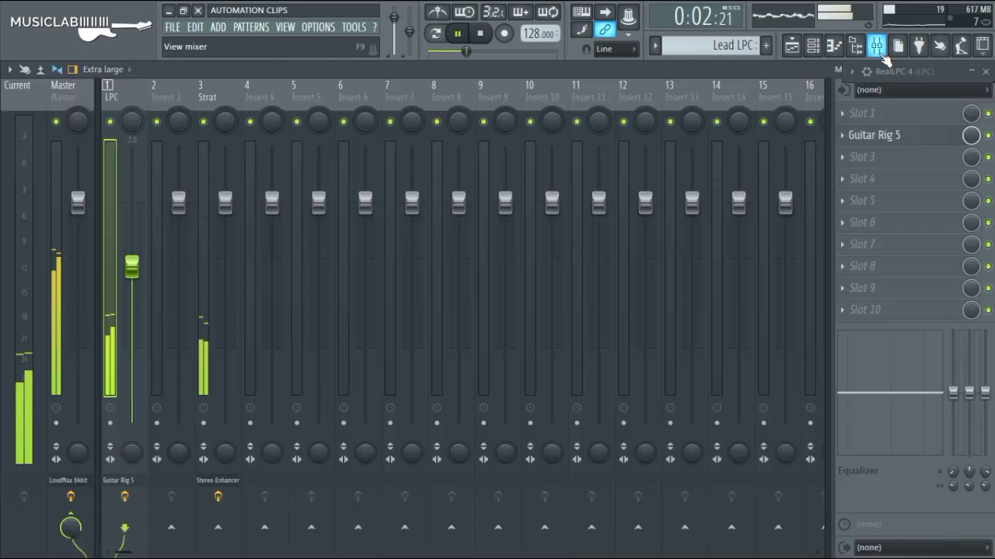
{"action": "left_click", "coordinate": [877, 53]}
{"action": "left_click", "coordinate": [818, 54]}
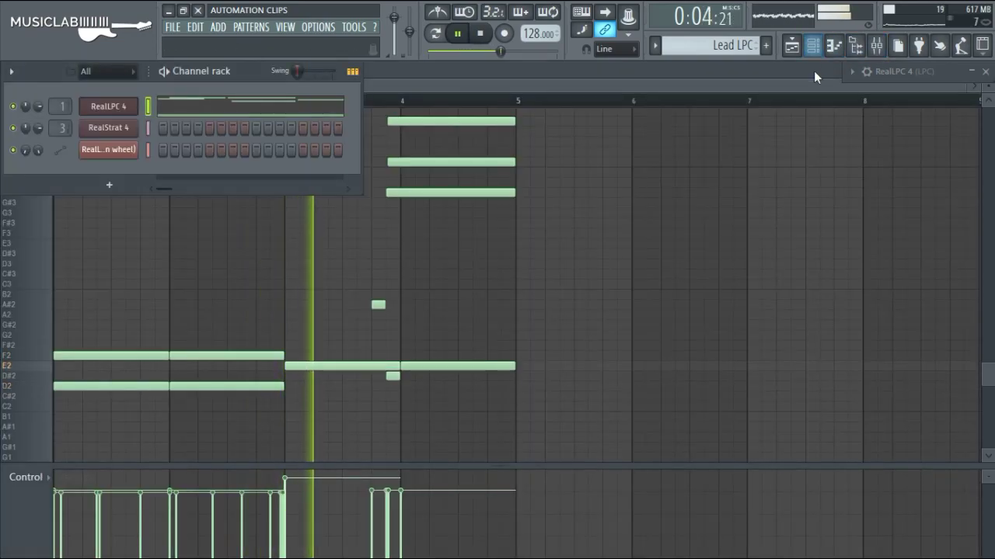
{"action": "left_click", "coordinate": [746, 97]}
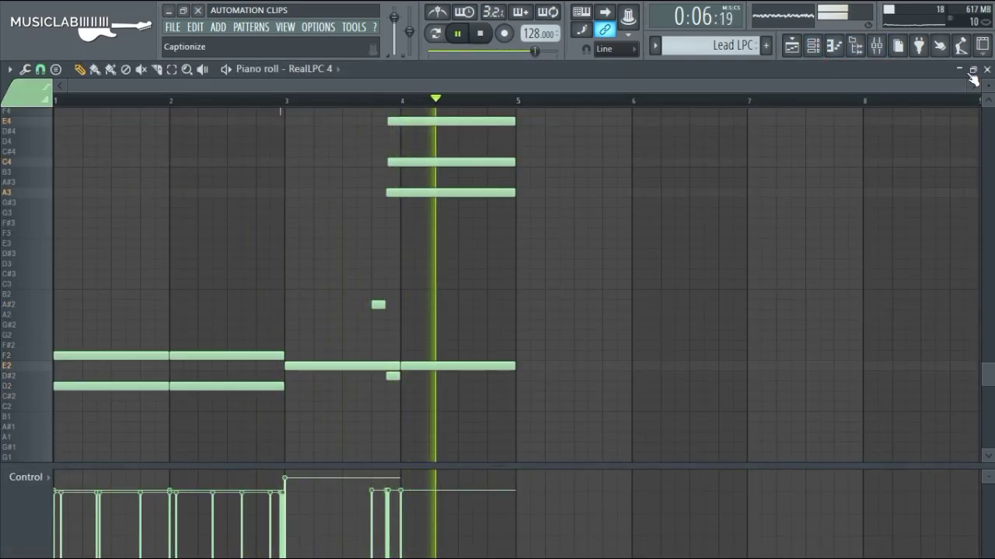
{"action": "left_click", "coordinate": [885, 71]}
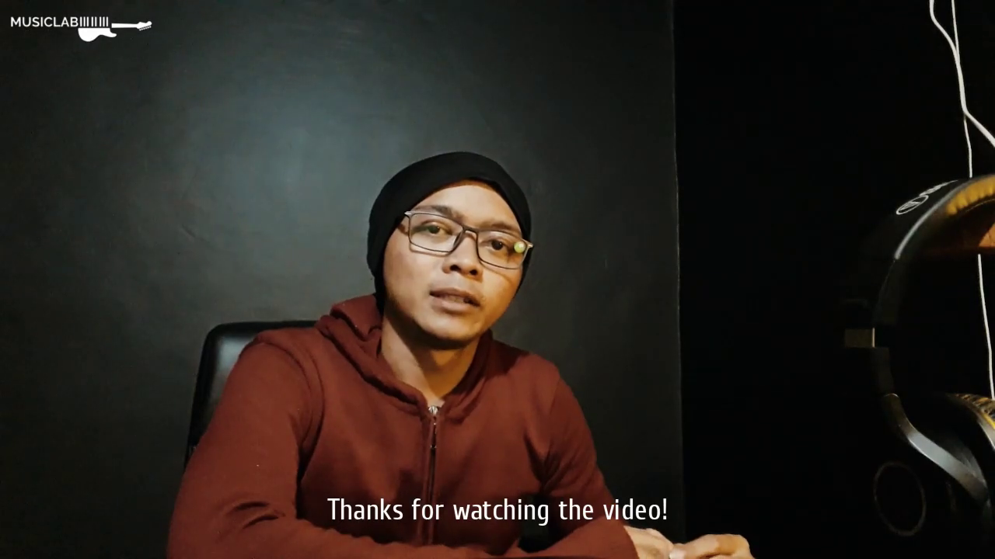